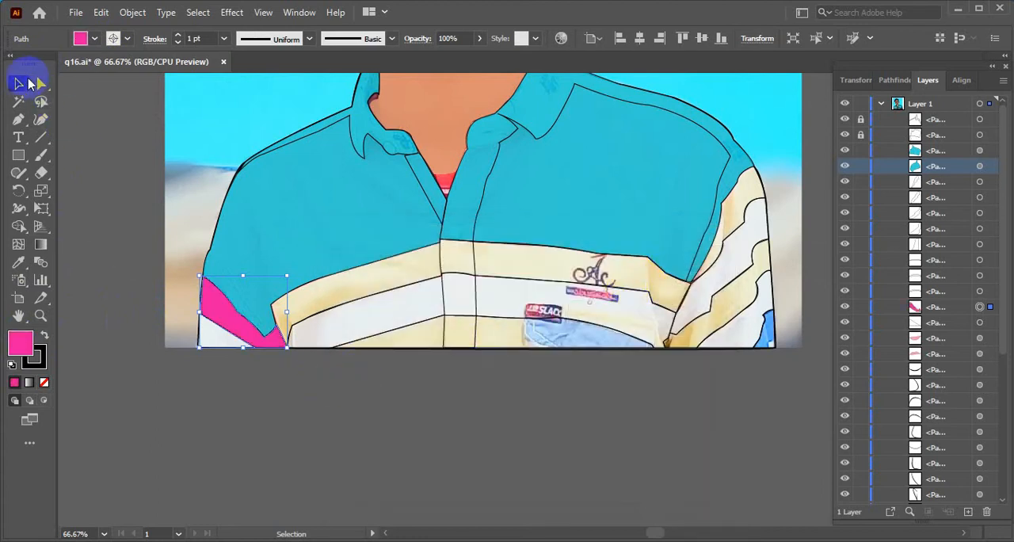
{"action": "left_click", "coordinate": [313, 420]}
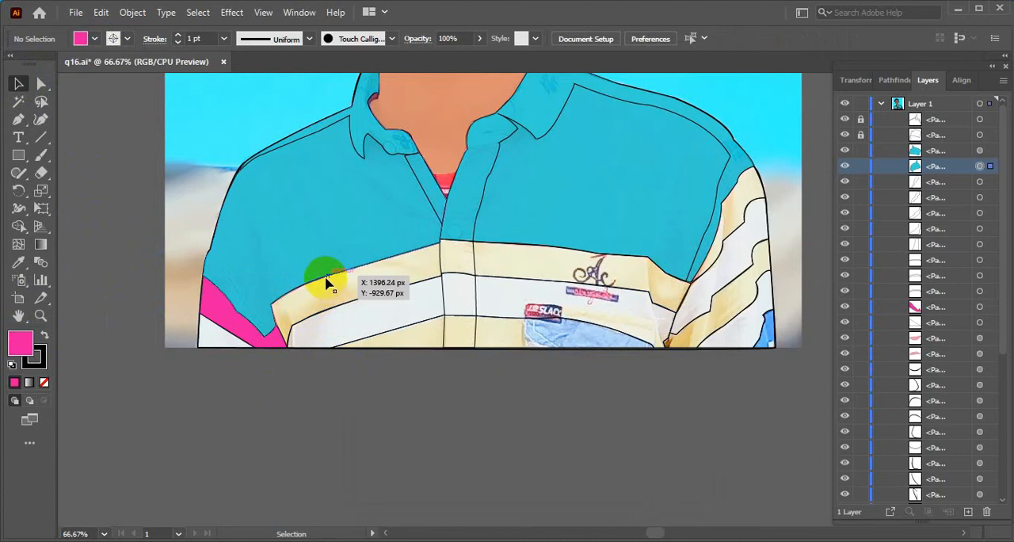
{"action": "left_click", "coordinate": [327, 283]}
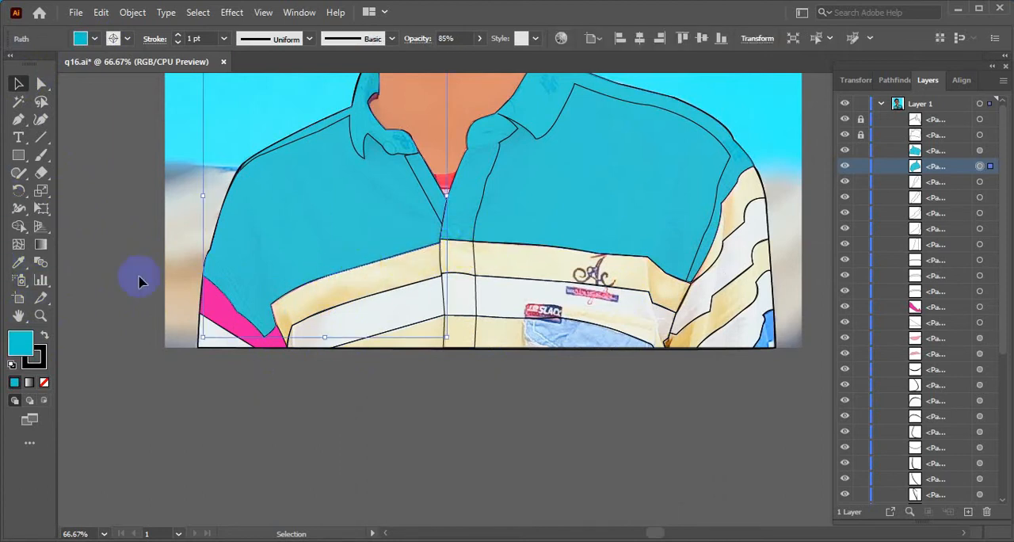
{"action": "left_click", "coordinate": [20, 268]}
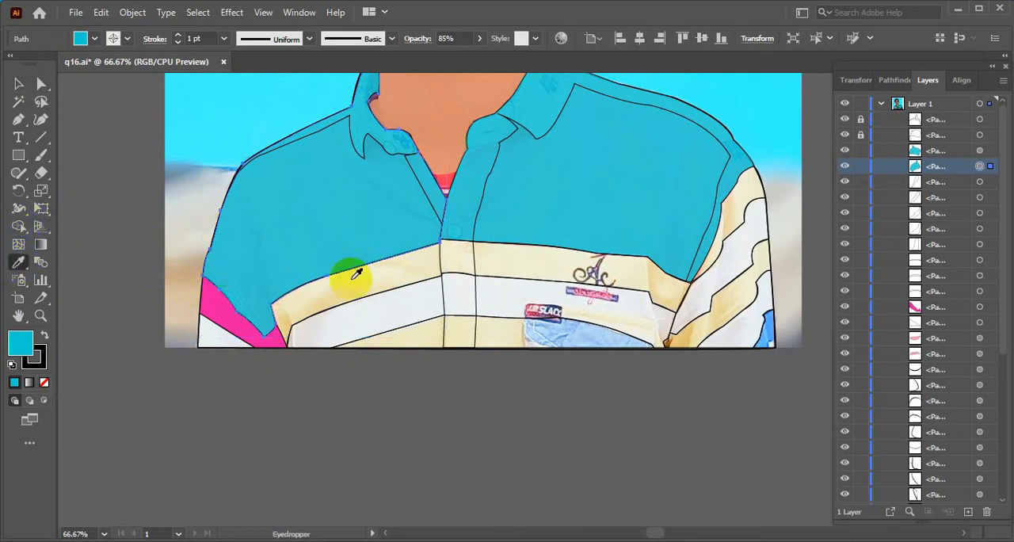
{"action": "left_click", "coordinate": [238, 320]}
{"action": "left_click", "coordinate": [238, 320]}
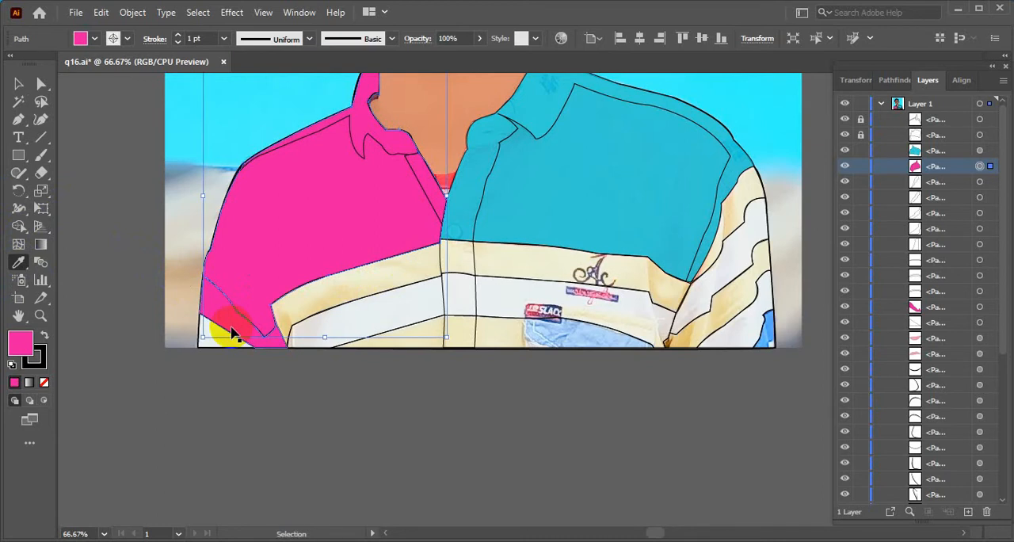
{"action": "key", "text": "ctrl+z"}
{"action": "left_click", "coordinate": [16, 86]}
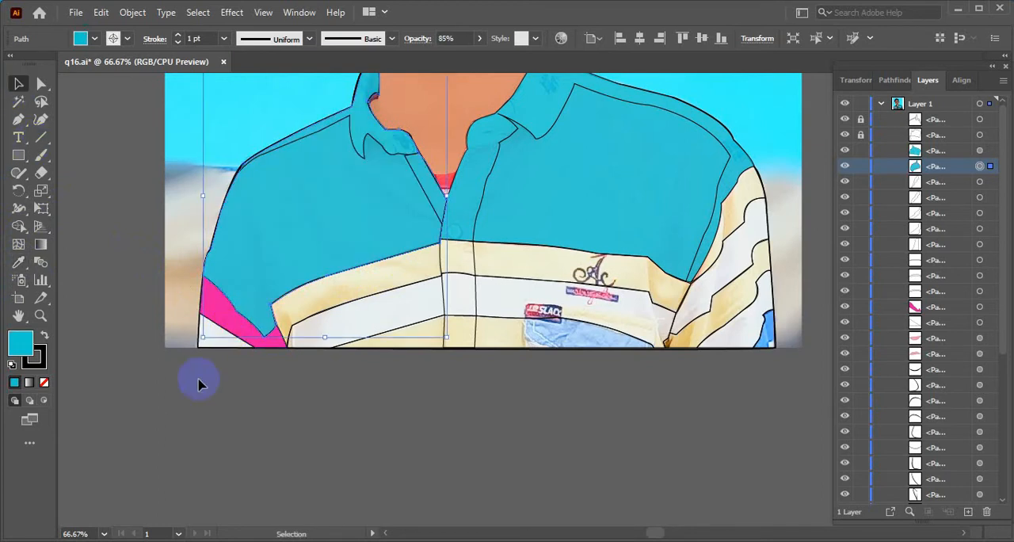
{"action": "left_click", "coordinate": [289, 465]}
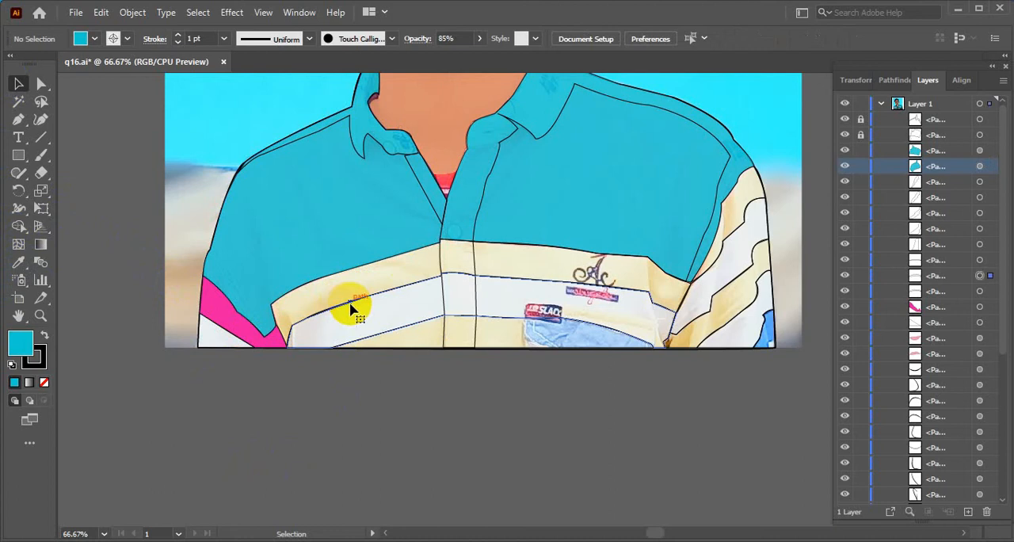
Fill the wide stripe across the shirt's chest with the pink sampled from the left sleeve's stripe using the Eyedropper
{"action": "left_click", "coordinate": [353, 308]}
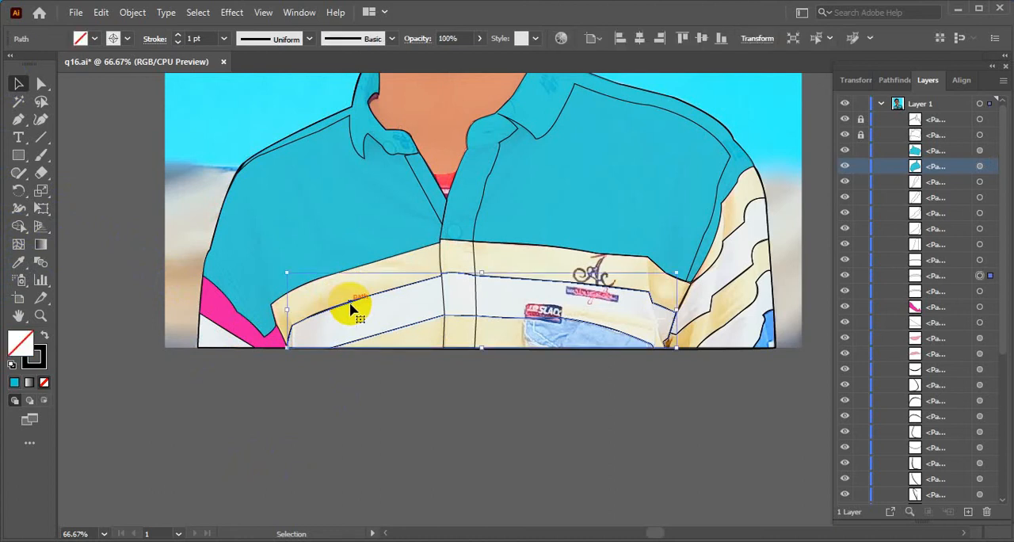
{"action": "left_click", "coordinate": [18, 262]}
{"action": "left_click", "coordinate": [234, 321]}
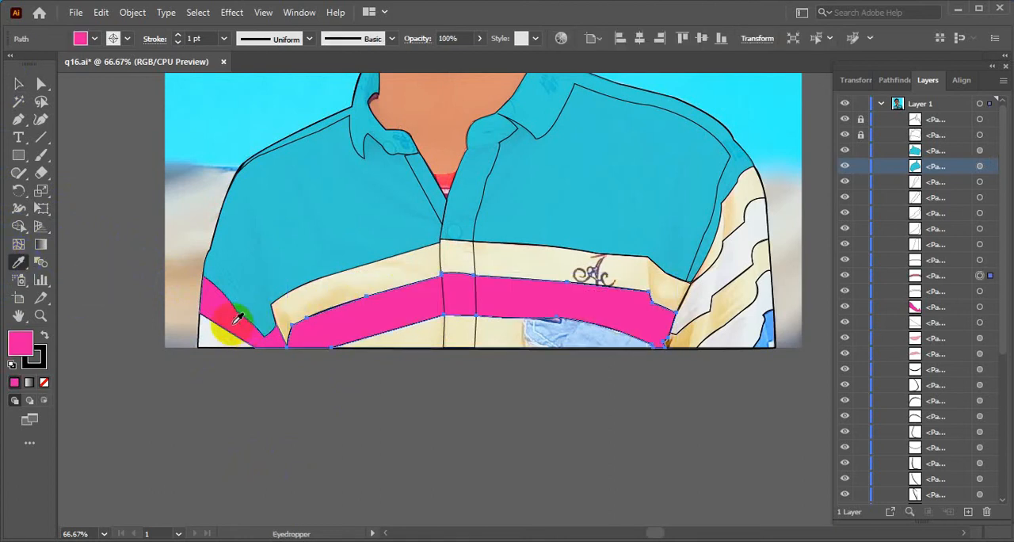
{"action": "left_click", "coordinate": [18, 84]}
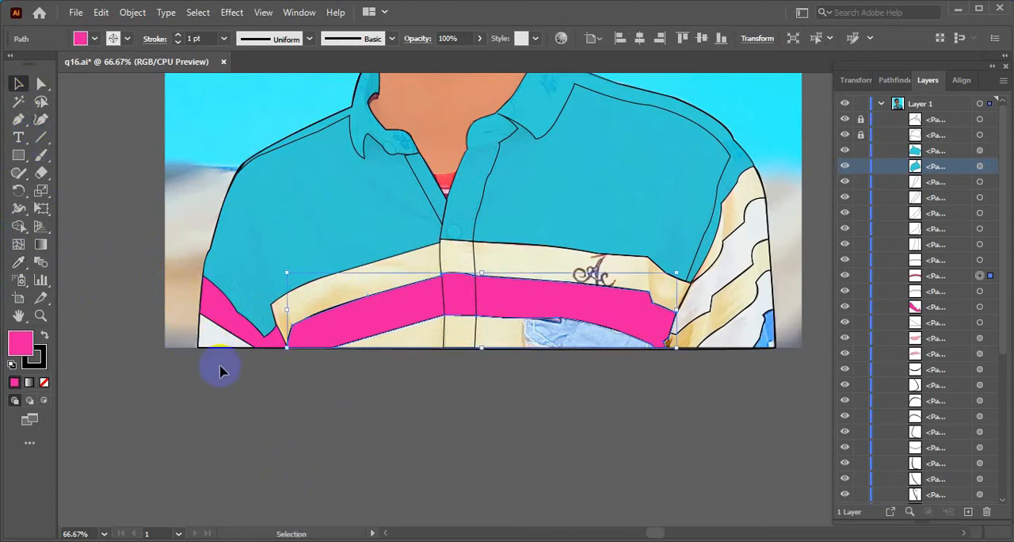
{"action": "left_click", "coordinate": [255, 386]}
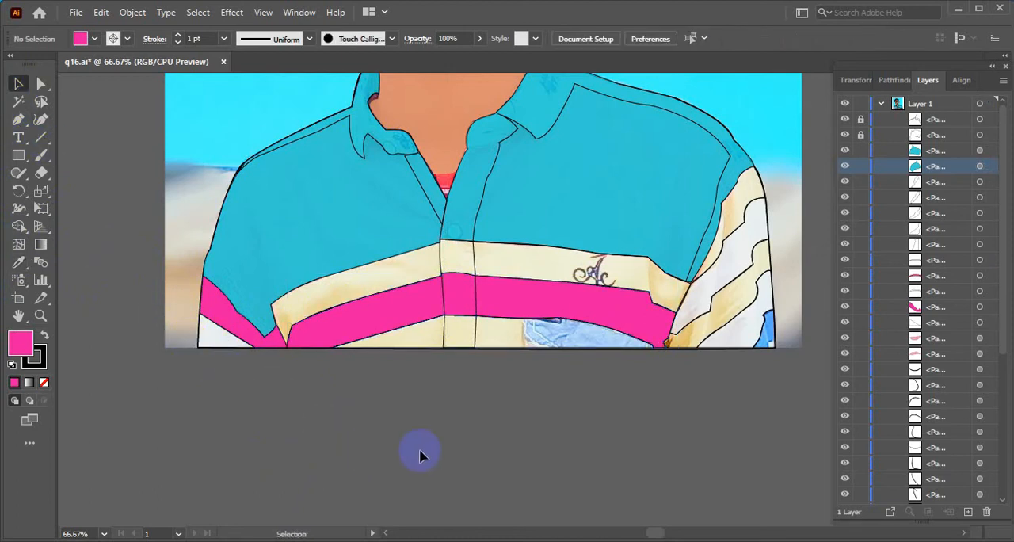
Fill the wavy stripe running to the lower hem of the right sleeve with the pink sampled from the chest stripe
{"action": "scroll", "coordinate": [420, 455], "scroll_direction": "up", "scroll_amount": 2}
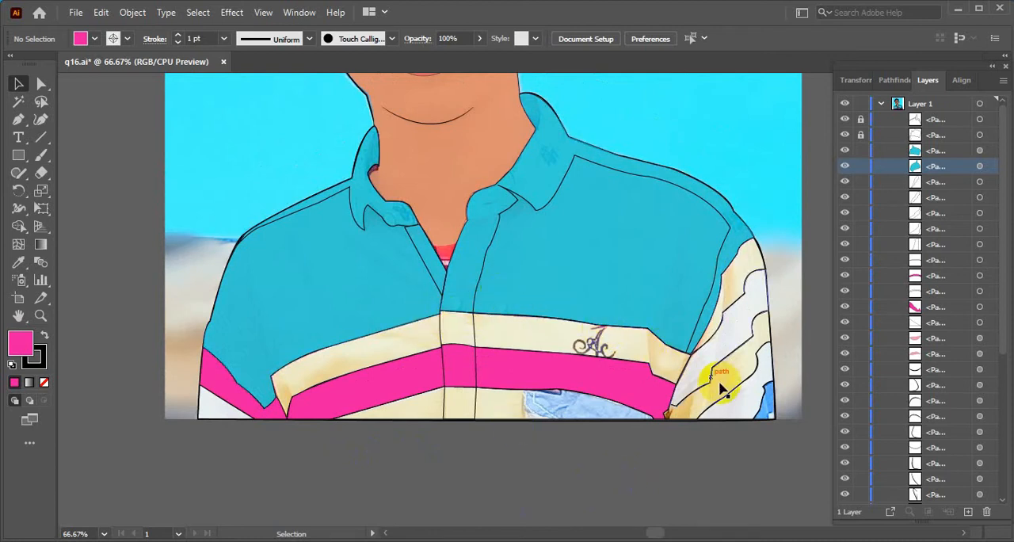
{"action": "scroll", "coordinate": [721, 388], "scroll_direction": "down", "scroll_amount": 1}
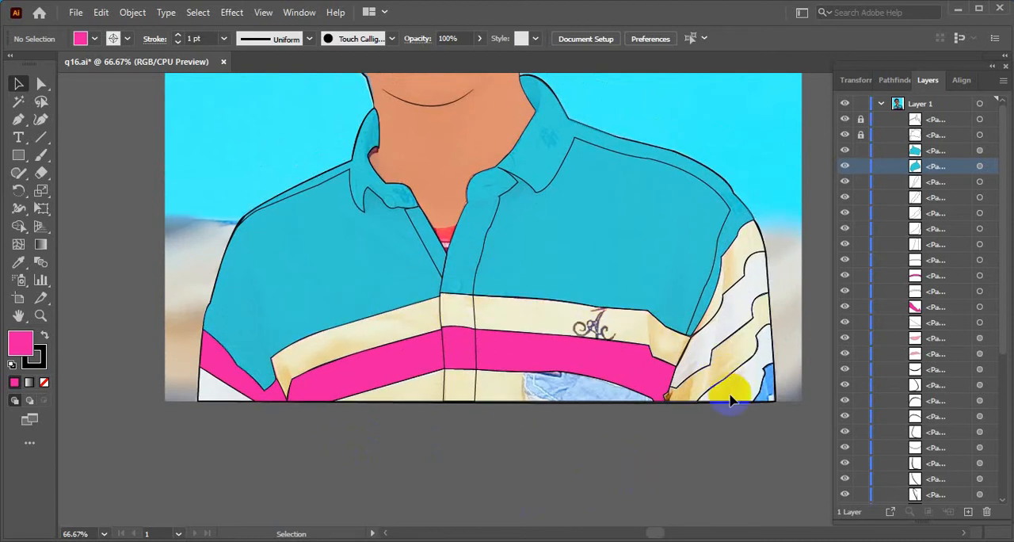
{"action": "left_click", "coordinate": [683, 410]}
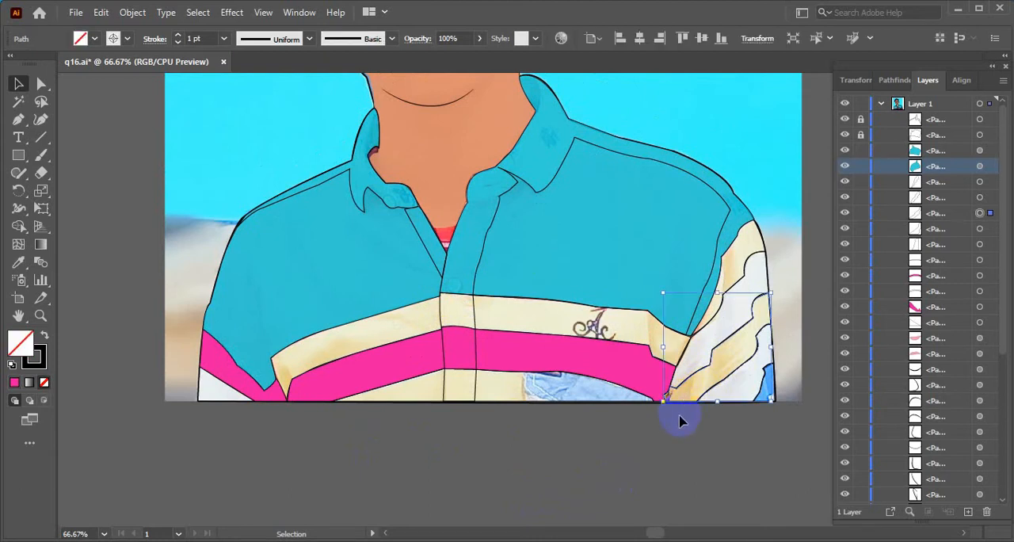
{"action": "left_click", "coordinate": [18, 264]}
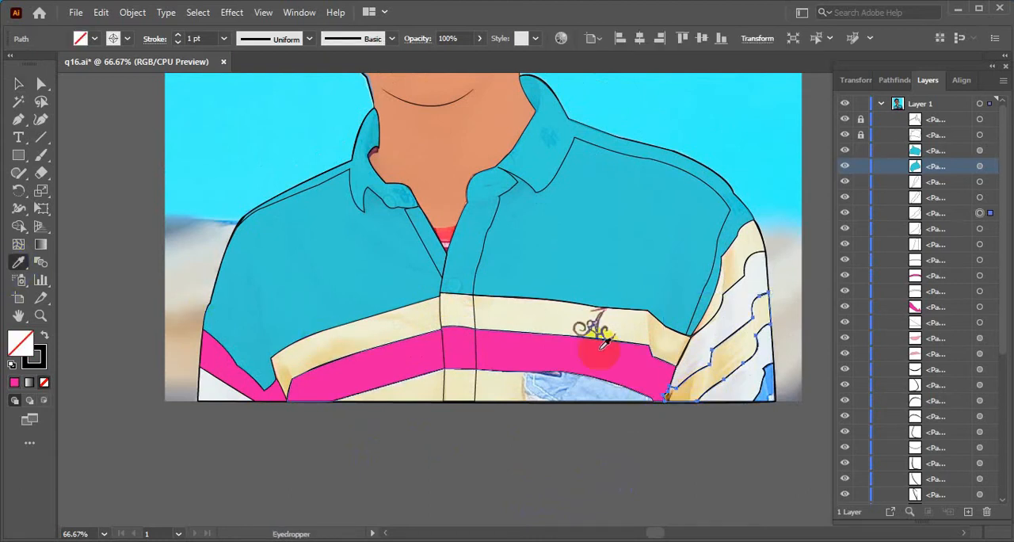
{"action": "left_click", "coordinate": [631, 351]}
{"action": "left_click", "coordinate": [18, 84]}
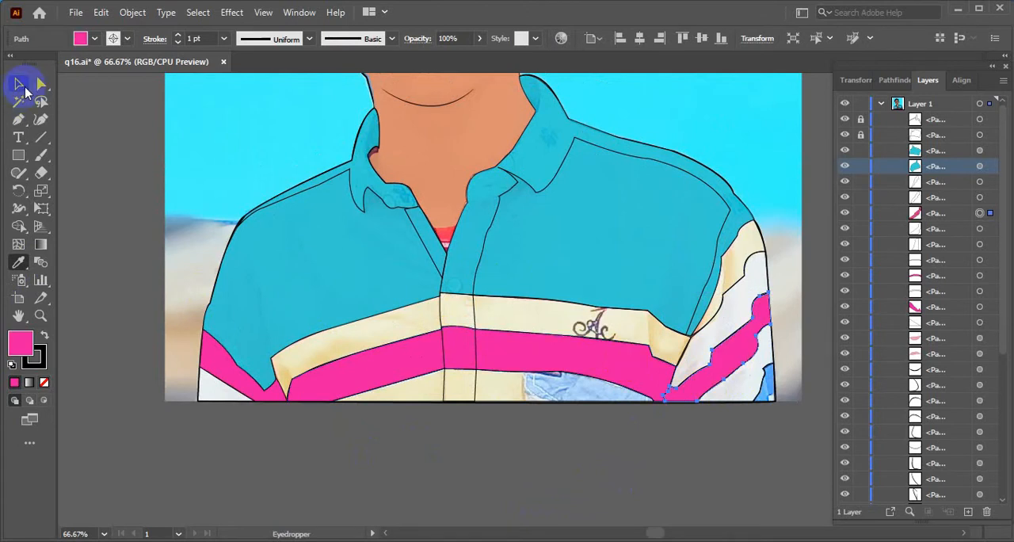
{"action": "left_click", "coordinate": [606, 493]}
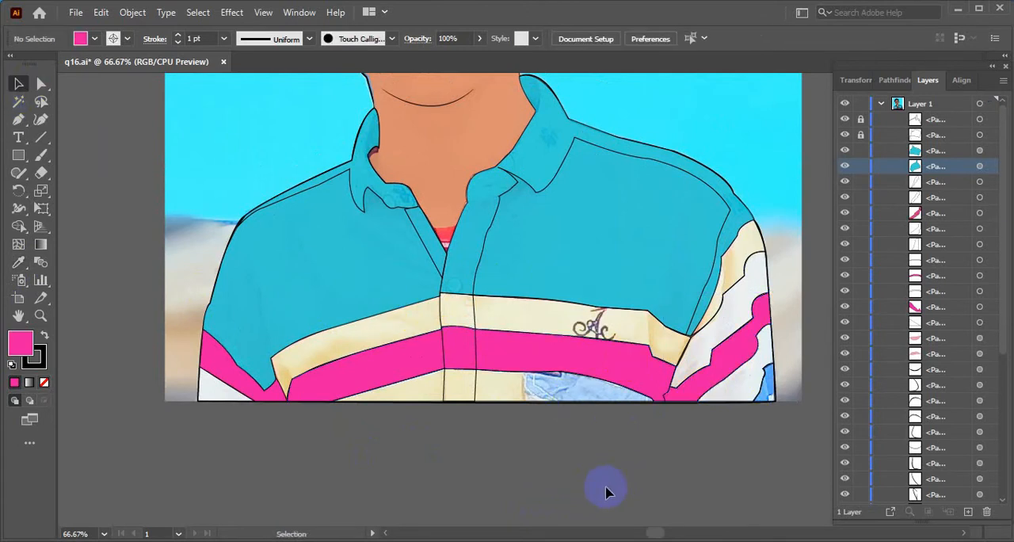
Fill the right sleeve's stripe directly below the pink one with the teal sampled from the shirt body
{"action": "key", "text": "space"}
{"action": "left_click_drag", "start_coordinate": [753, 473], "coordinate": [650, 503]}
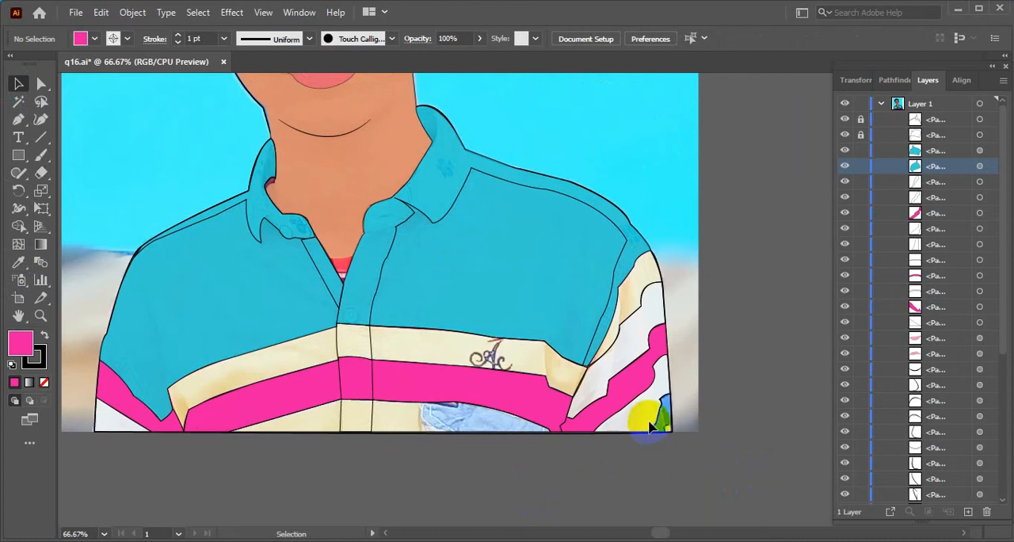
{"action": "left_click", "coordinate": [646, 435]}
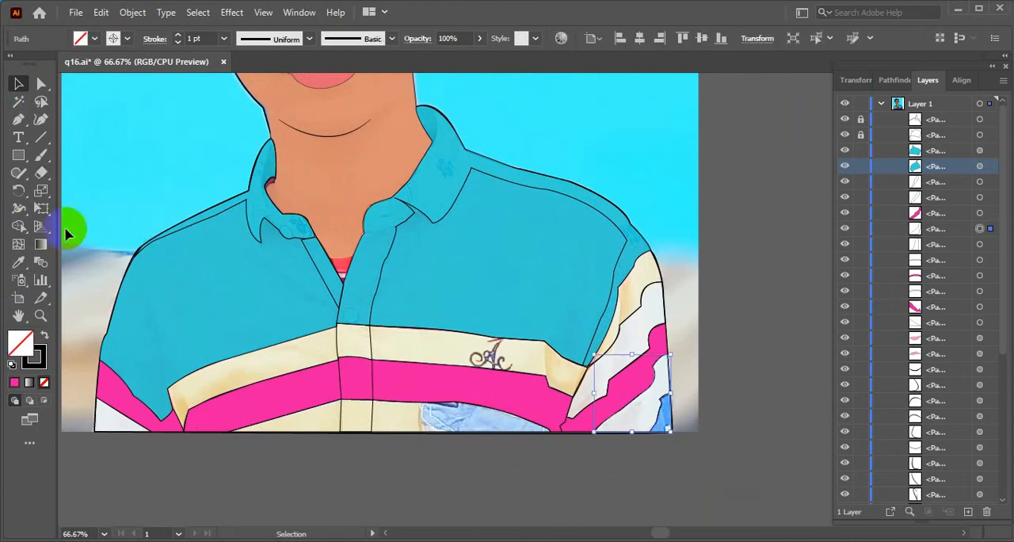
{"action": "left_click", "coordinate": [18, 261]}
{"action": "left_click", "coordinate": [444, 274]}
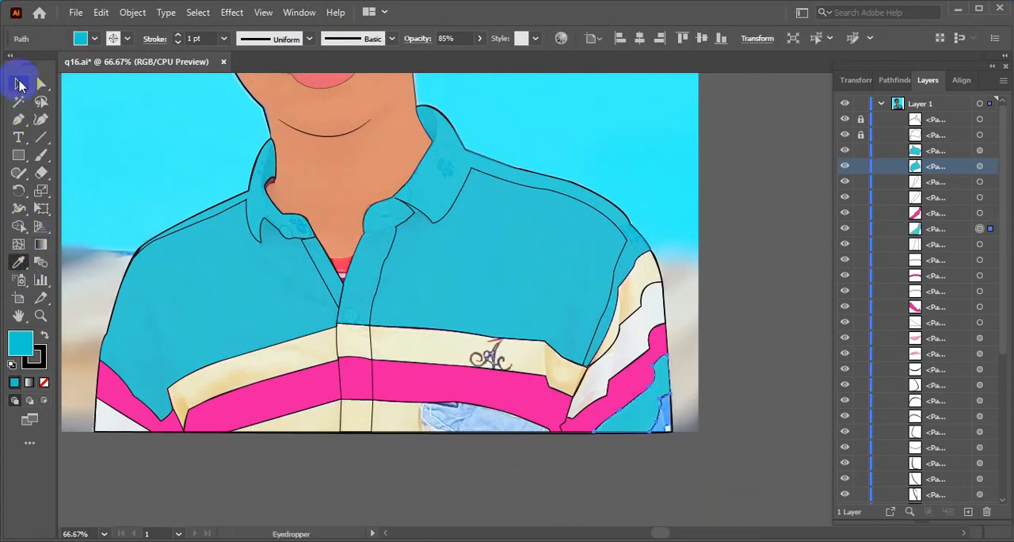
{"action": "left_click", "coordinate": [20, 84]}
{"action": "left_click", "coordinate": [298, 296]}
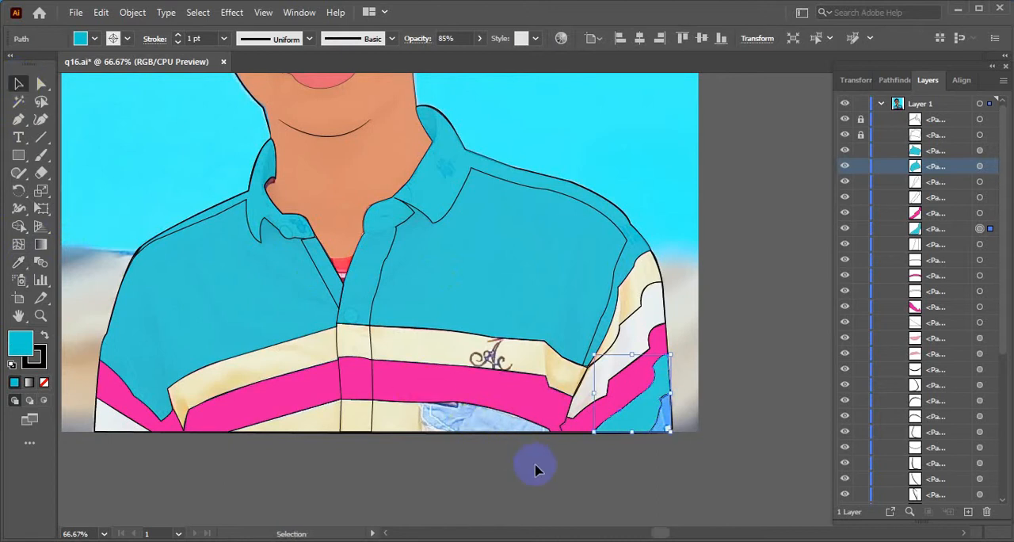
Fill the small shape in the lower corner of the right sleeve with purple A320CE
{"action": "left_click", "coordinate": [662, 432]}
{"action": "left_click", "coordinate": [662, 431]}
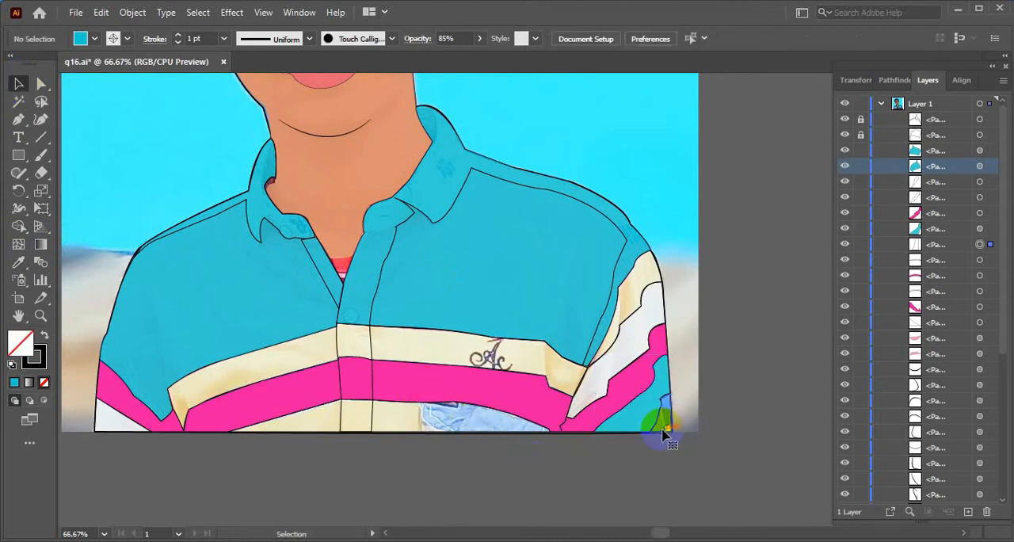
{"action": "left_click", "coordinate": [94, 38]}
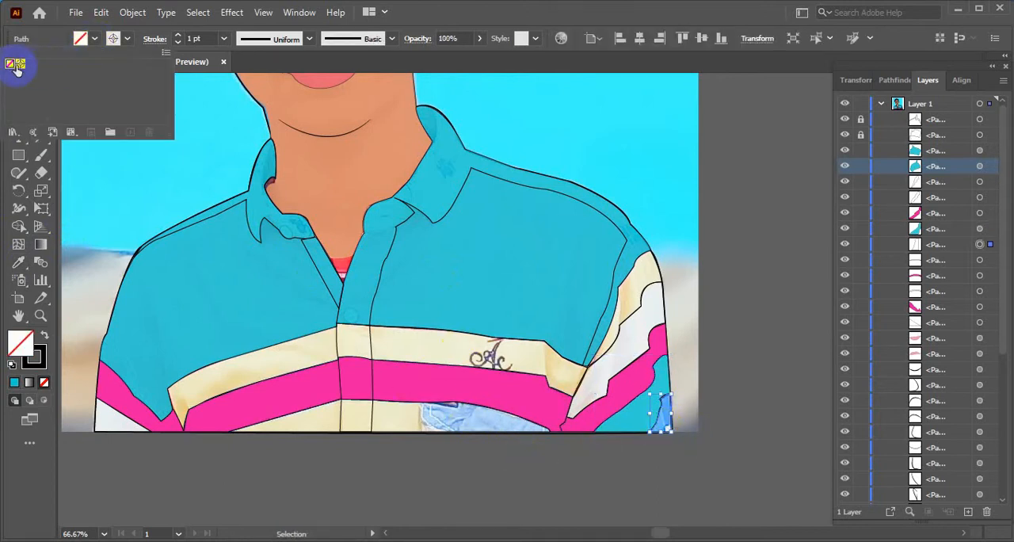
{"action": "double_click", "coordinate": [19, 341]}
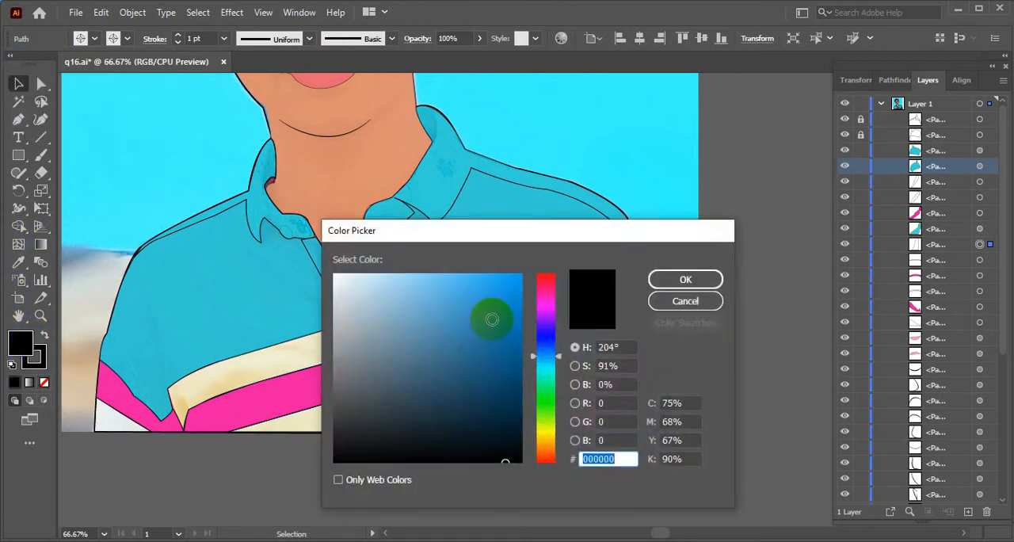
{"action": "left_click", "coordinate": [545, 314]}
{"action": "left_click", "coordinate": [494, 308]}
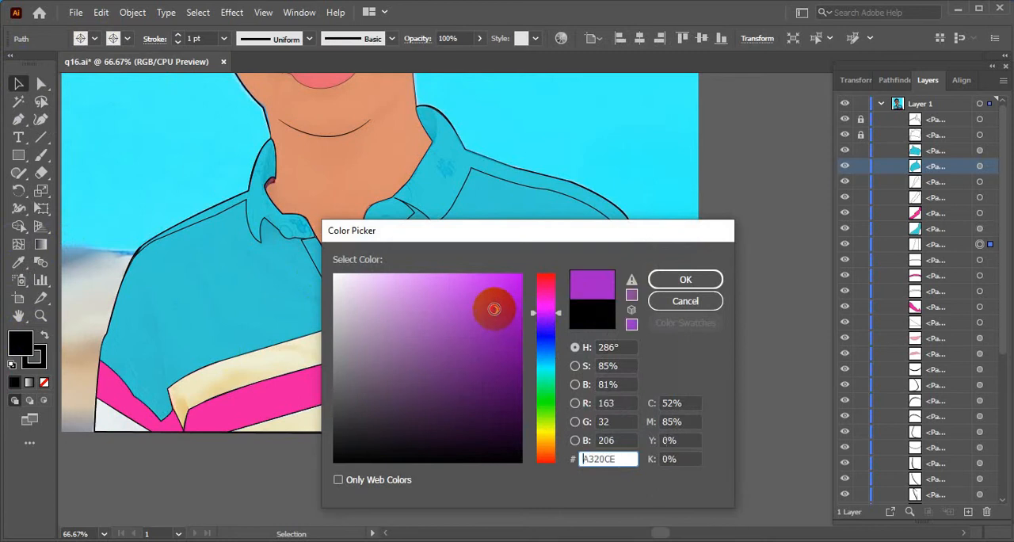
{"action": "left_click", "coordinate": [686, 281]}
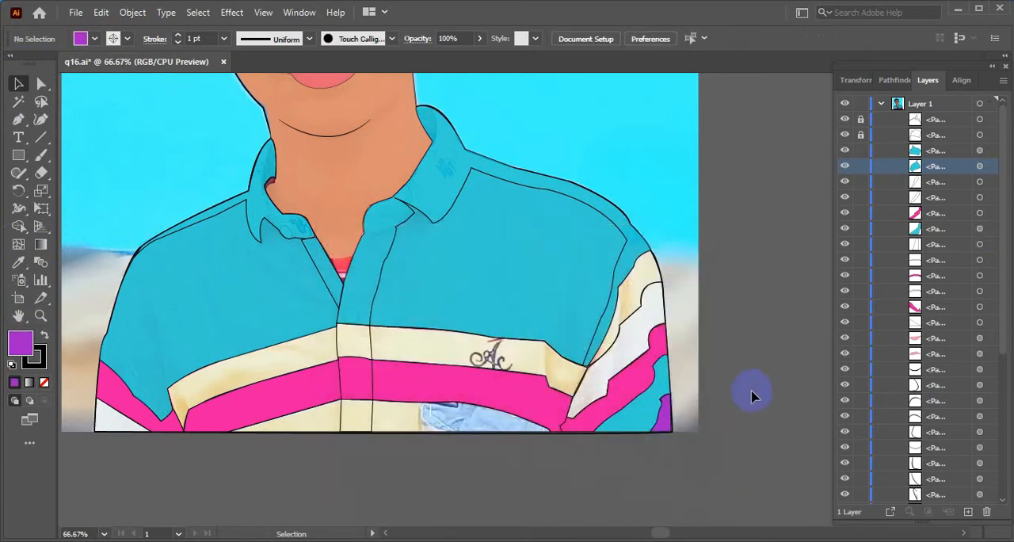
Fill the triangular shape at the bottom of the left sleeve with the teal sampled from the shirt body
{"action": "scroll", "coordinate": [315, 459], "scroll_direction": "down", "scroll_amount": 3}
{"action": "scroll", "coordinate": [229, 467], "scroll_direction": "up", "scroll_amount": 2}
{"action": "scroll", "coordinate": [230, 467], "scroll_direction": "up", "scroll_amount": 1}
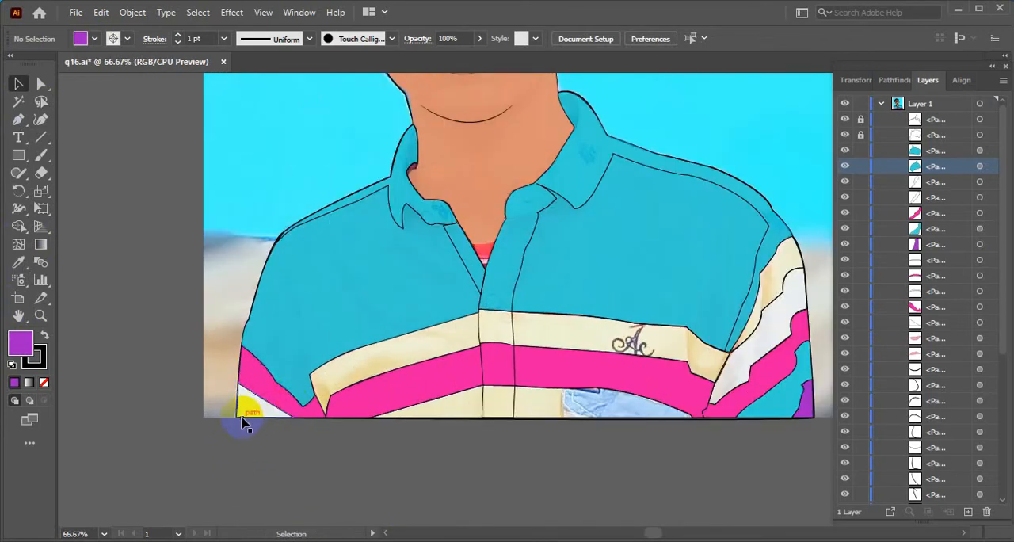
{"action": "left_click", "coordinate": [244, 422]}
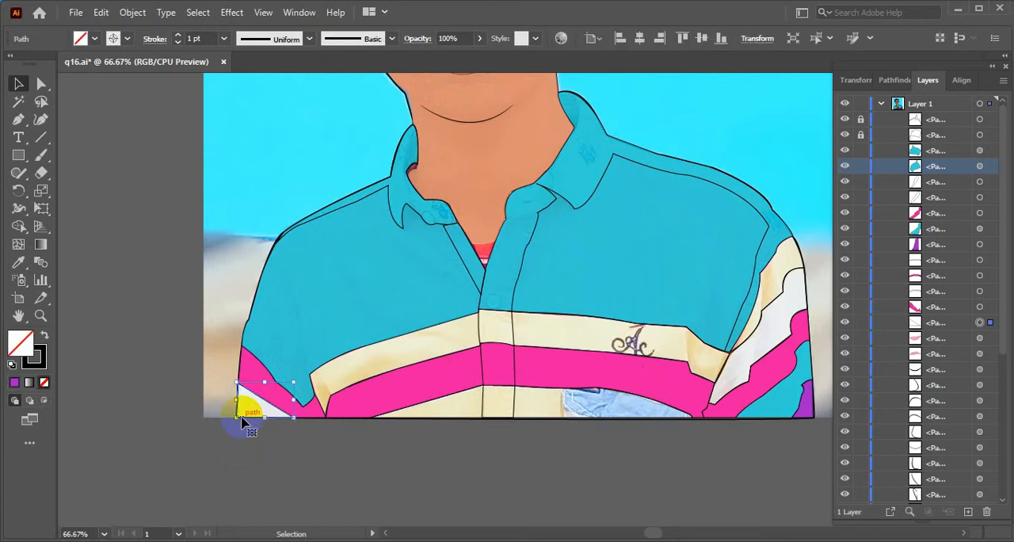
{"action": "left_click", "coordinate": [17, 262]}
{"action": "left_click", "coordinate": [321, 296]}
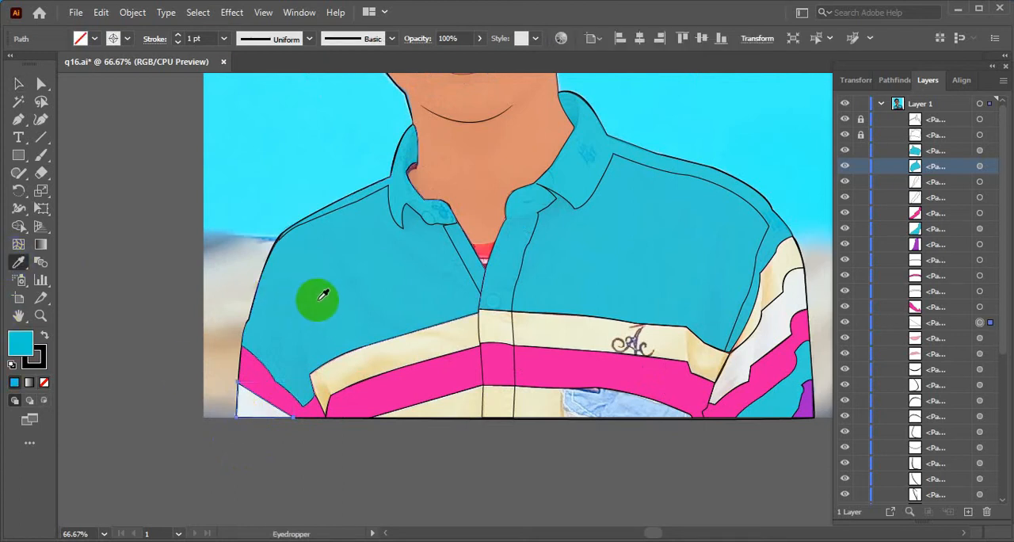
{"action": "left_click", "coordinate": [17, 84]}
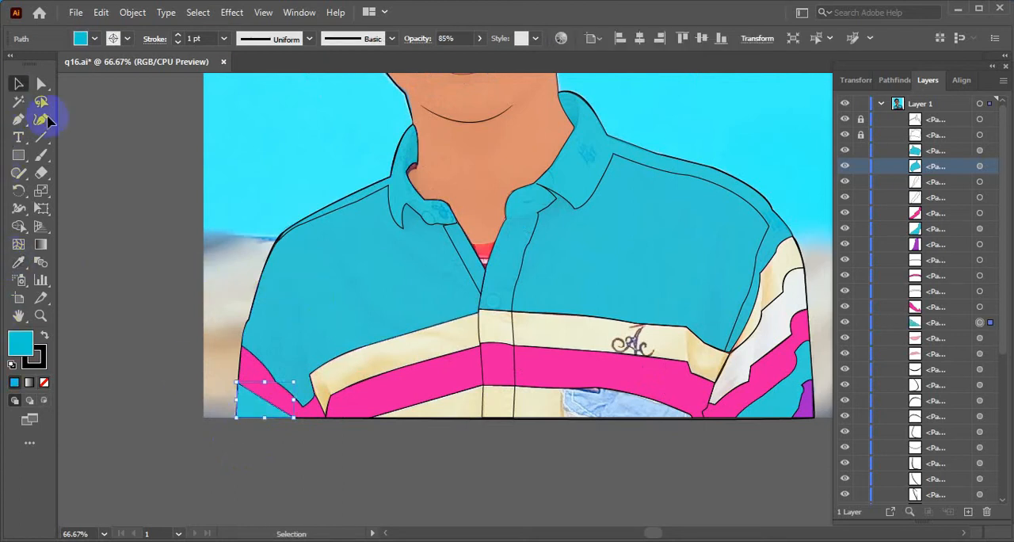
{"action": "left_click", "coordinate": [435, 464]}
Fill the lowest chest area beneath the pink stripe with the teal sampled from the shirt body
{"action": "left_click_drag", "start_coordinate": [434, 456], "coordinate": [351, 491]}
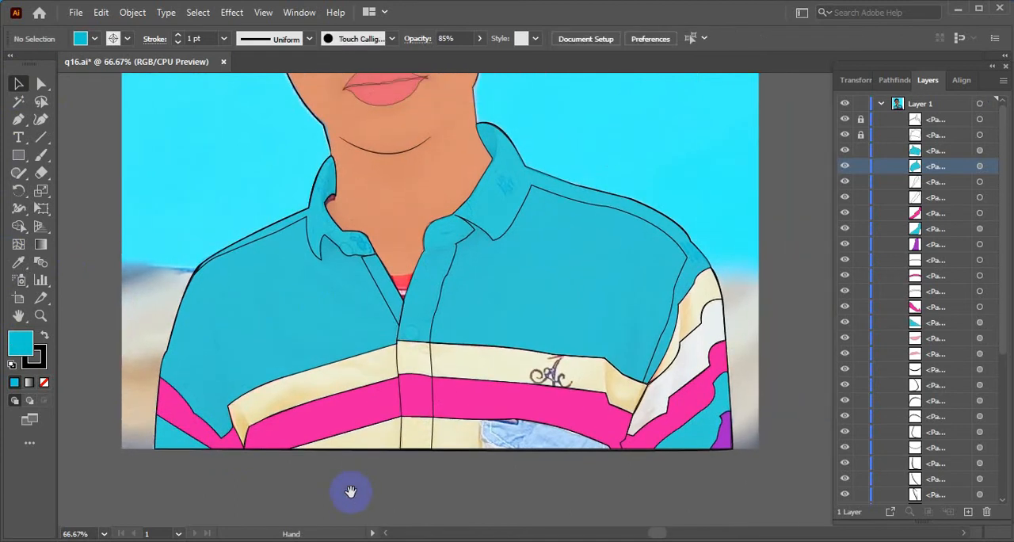
{"action": "left_click", "coordinate": [323, 368]}
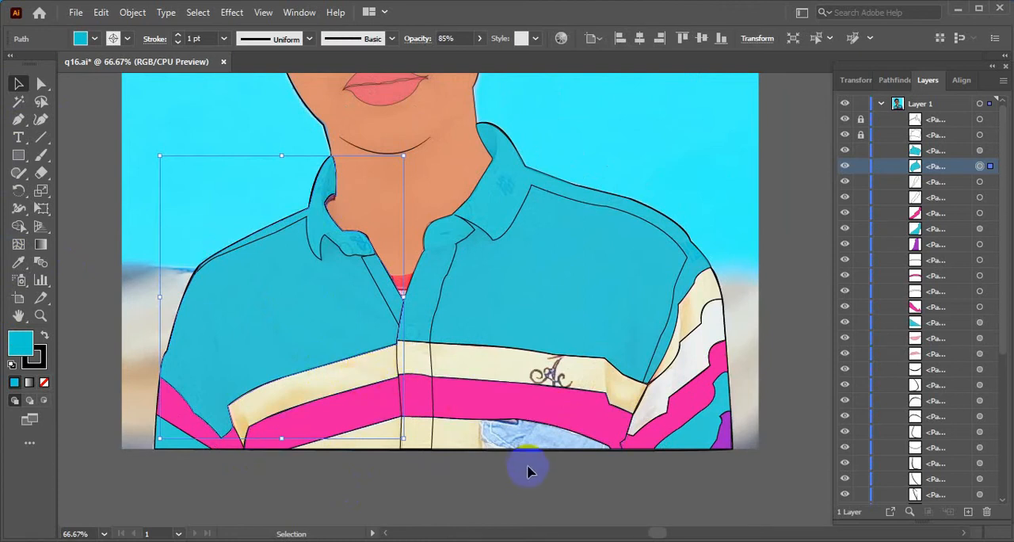
{"action": "left_click", "coordinate": [505, 423]}
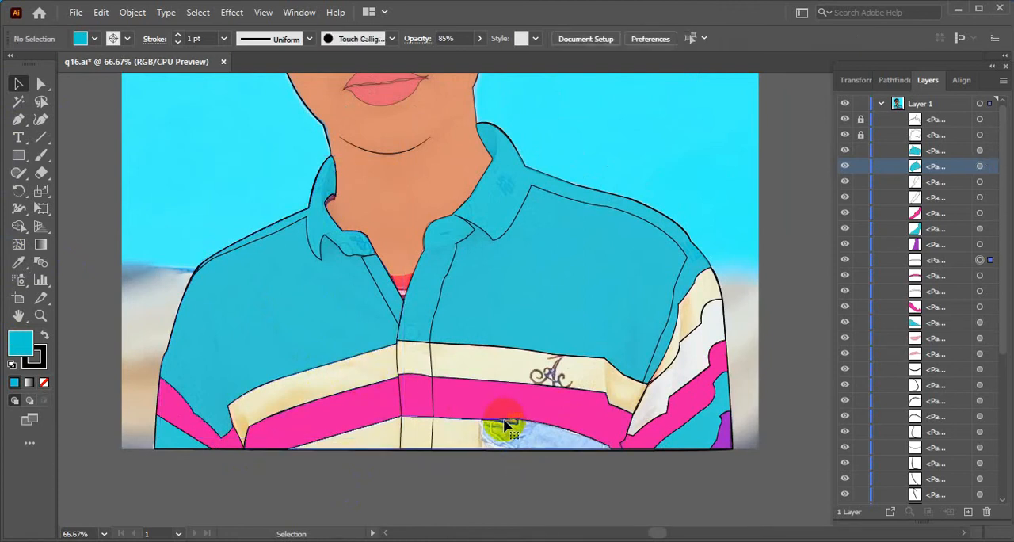
{"action": "left_click", "coordinate": [505, 425]}
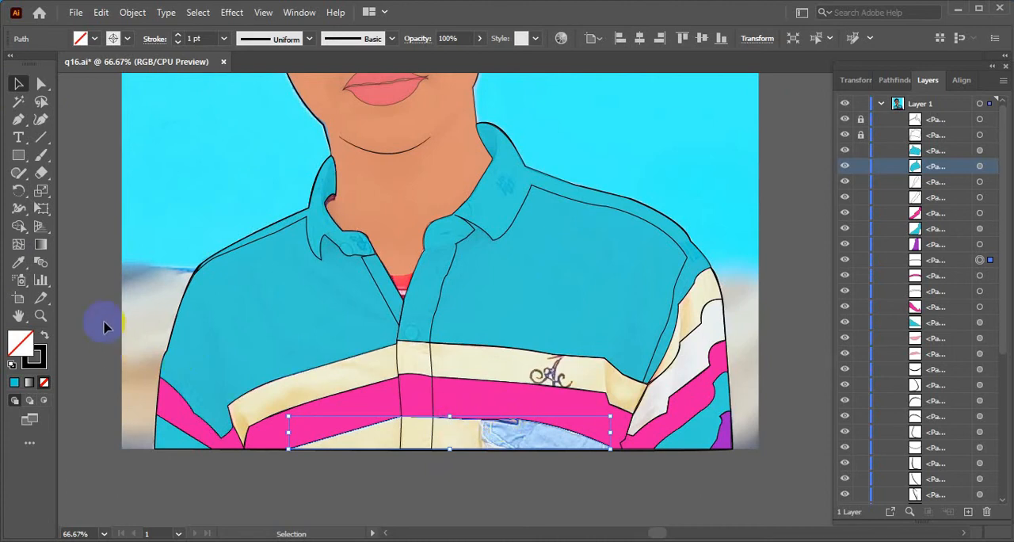
{"action": "left_click", "coordinate": [18, 262]}
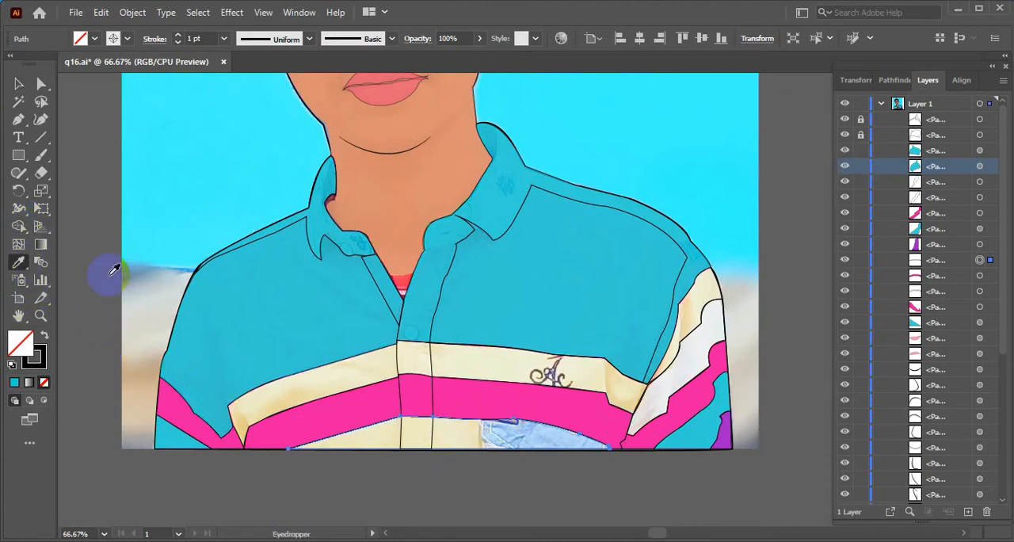
{"action": "left_click", "coordinate": [244, 297]}
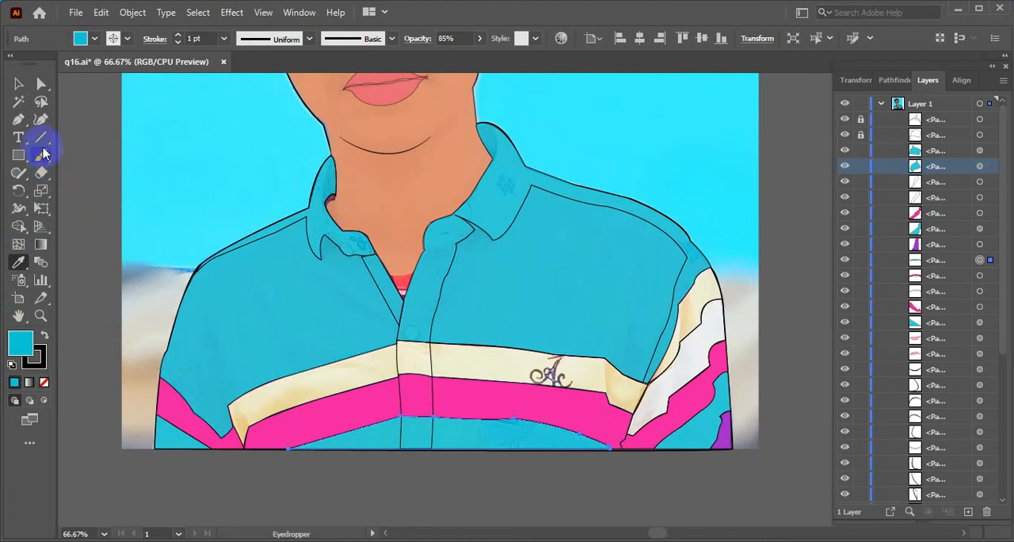
Lock the two teal shirt body paths in the layer list
{"action": "left_click", "coordinate": [19, 84]}
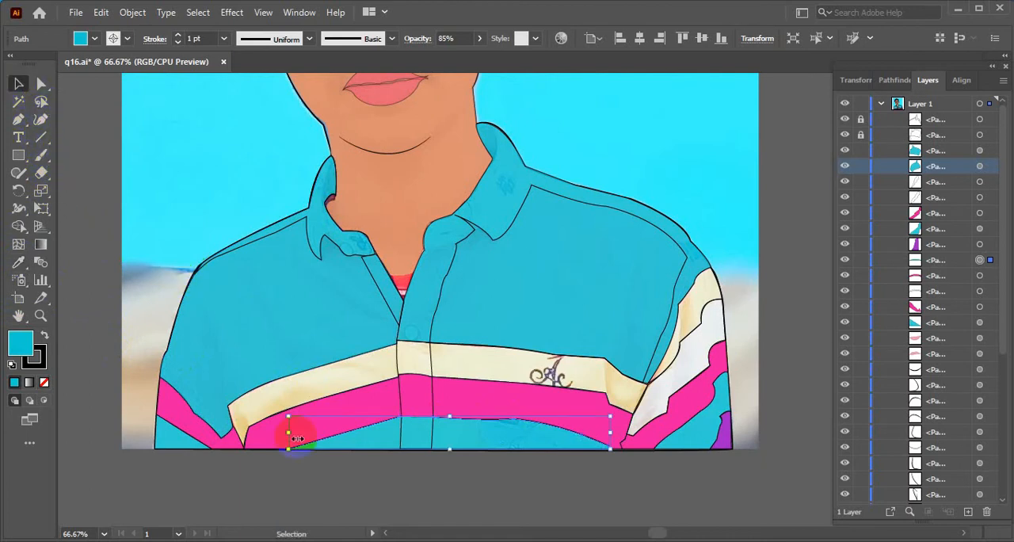
{"action": "left_click", "coordinate": [344, 491]}
{"action": "scroll", "coordinate": [555, 467], "scroll_direction": "down", "scroll_amount": 3}
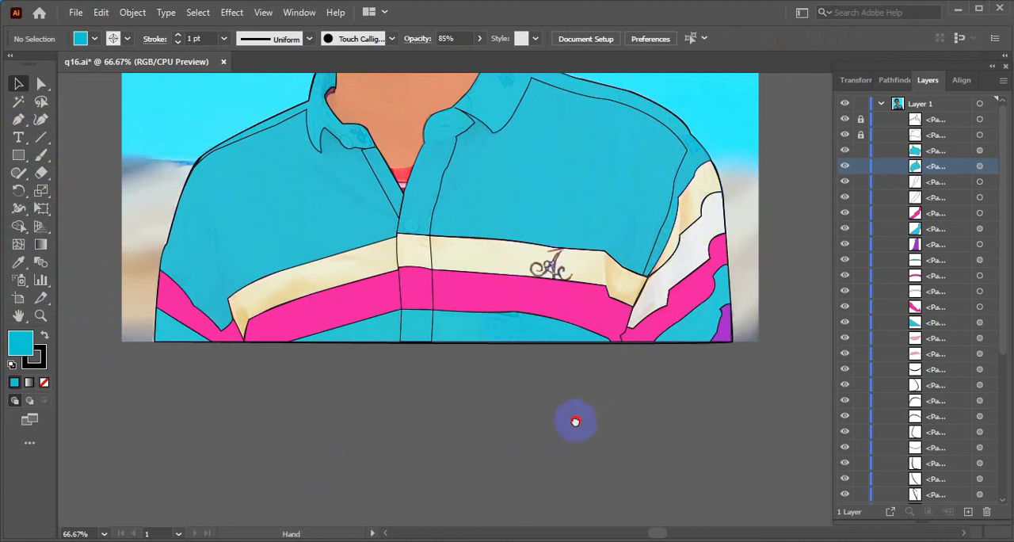
{"action": "scroll", "coordinate": [576, 422], "scroll_direction": "up", "scroll_amount": 1}
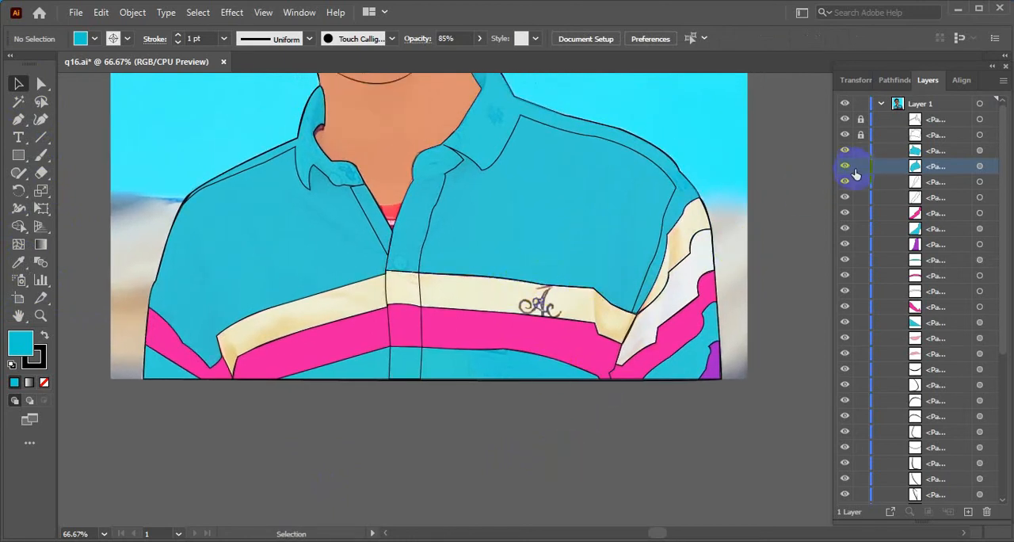
{"action": "left_click_drag", "start_coordinate": [859, 167], "coordinate": [861, 151]}
Fill the cream upper chest stripe with the pink sampled from the stripe beneath it
{"action": "left_click", "coordinate": [493, 283]}
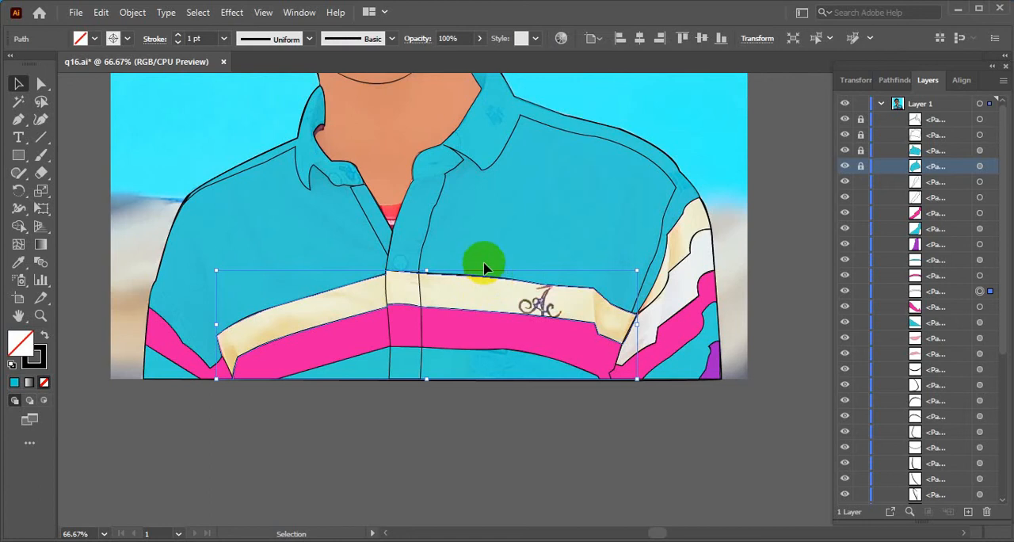
{"action": "left_click", "coordinate": [20, 265]}
{"action": "left_click", "coordinate": [356, 341]}
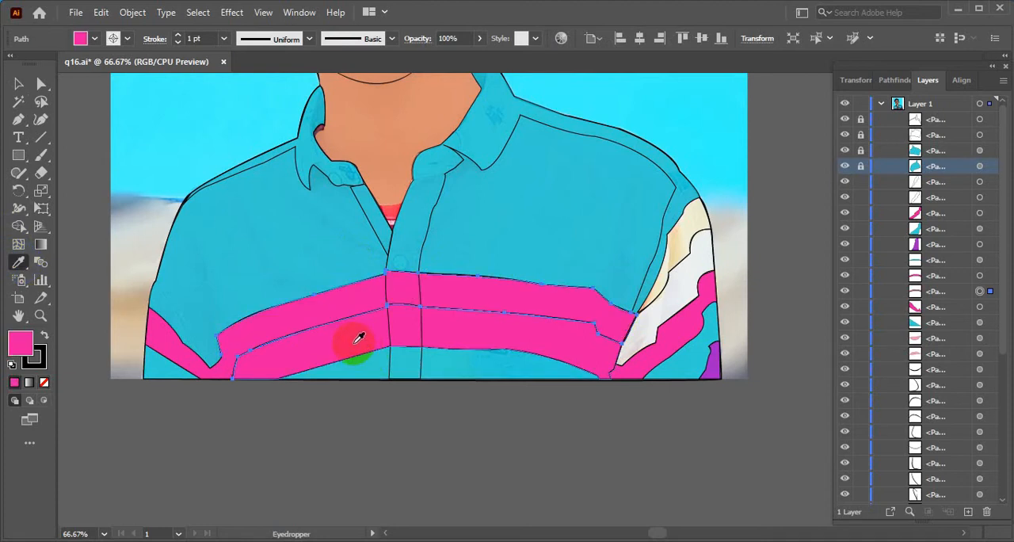
Recolour the lower pink chest stripe to a mustard yellow chosen in the Color Picker
{"action": "left_click", "coordinate": [18, 84]}
{"action": "left_click", "coordinate": [329, 321]}
{"action": "left_click", "coordinate": [329, 322]}
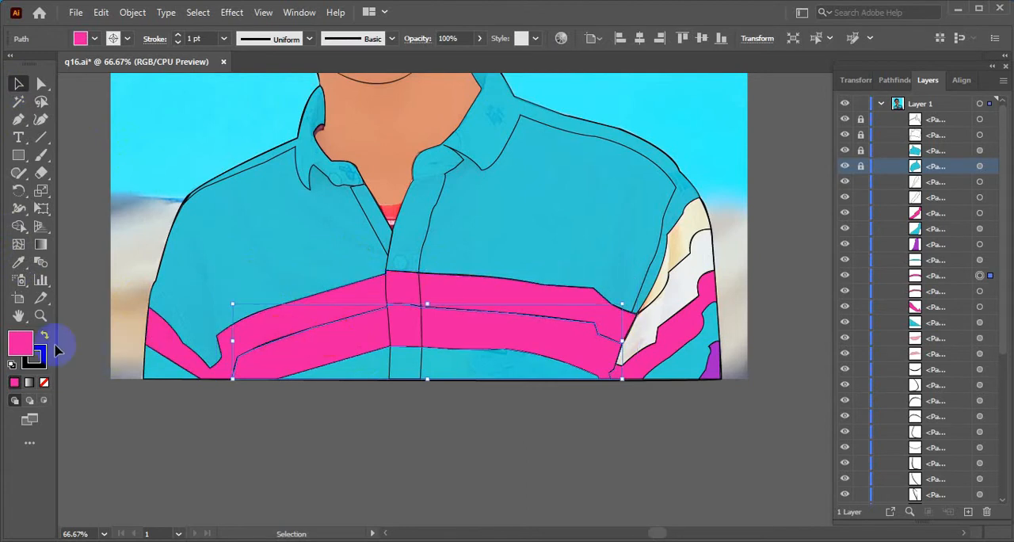
{"action": "left_click", "coordinate": [29, 345]}
{"action": "double_click", "coordinate": [31, 348]}
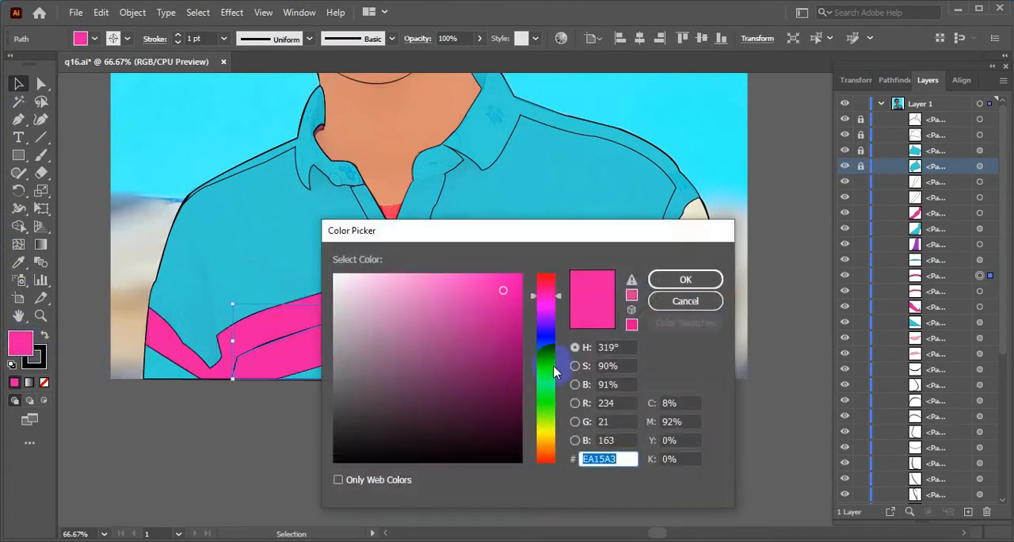
{"action": "left_click_drag", "start_coordinate": [552, 413], "coordinate": [546, 435]}
{"action": "left_click_drag", "start_coordinate": [498, 335], "coordinate": [486, 311]}
{"action": "left_click", "coordinate": [685, 280]}
{"action": "left_click", "coordinate": [697, 409]}
Fill the right sleeve's white stripe with the mustard yellow sampled from the chest stripe
{"action": "left_click_drag", "start_coordinate": [695, 410], "coordinate": [545, 461]}
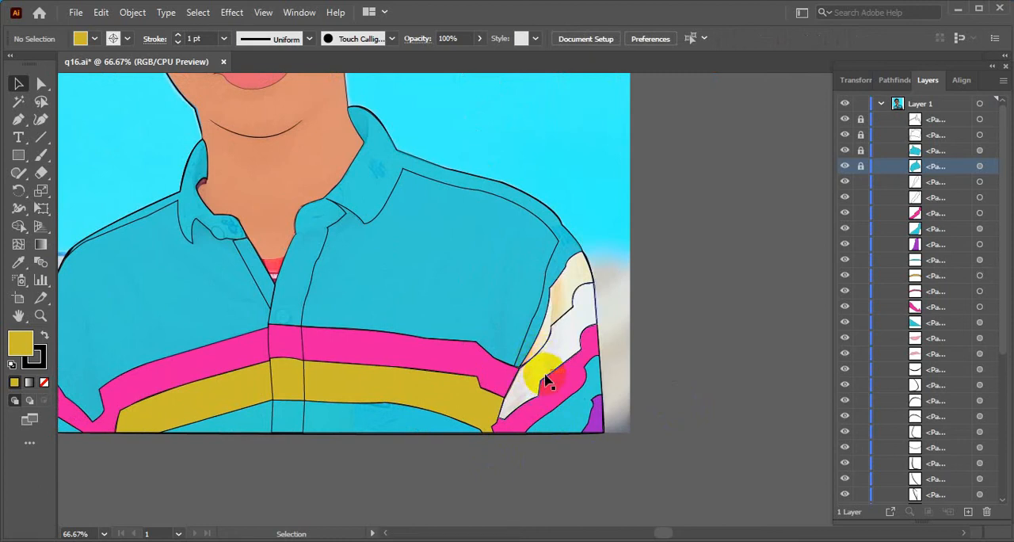
{"action": "left_click", "coordinate": [547, 380]}
{"action": "left_click", "coordinate": [18, 261]}
{"action": "left_click", "coordinate": [358, 380]}
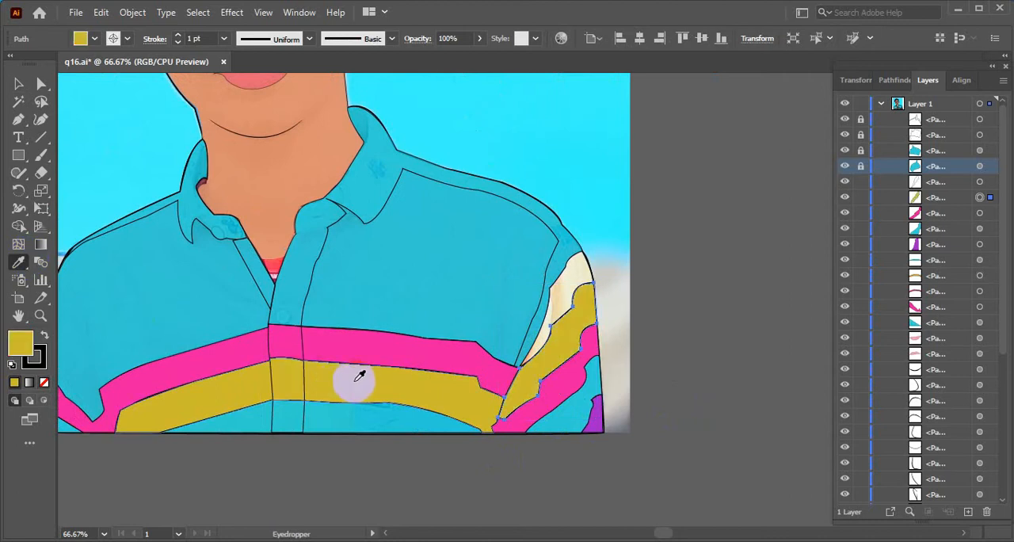
{"action": "left_click", "coordinate": [18, 83]}
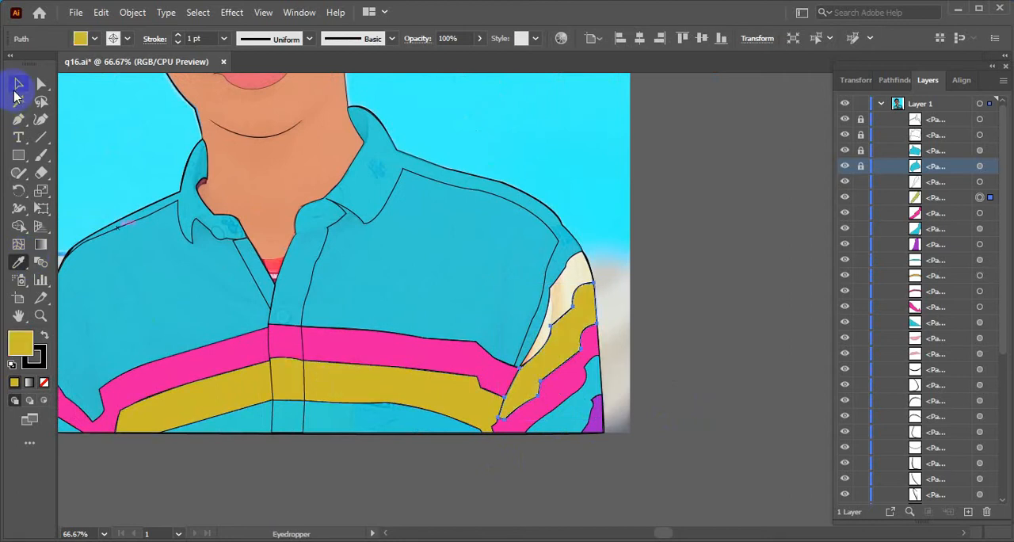
{"action": "left_click", "coordinate": [676, 230]}
Refill the right sleeve's mustard stripe with the pink sampled from the upper chest stripe
{"action": "left_click_drag", "start_coordinate": [430, 446], "coordinate": [458, 462]}
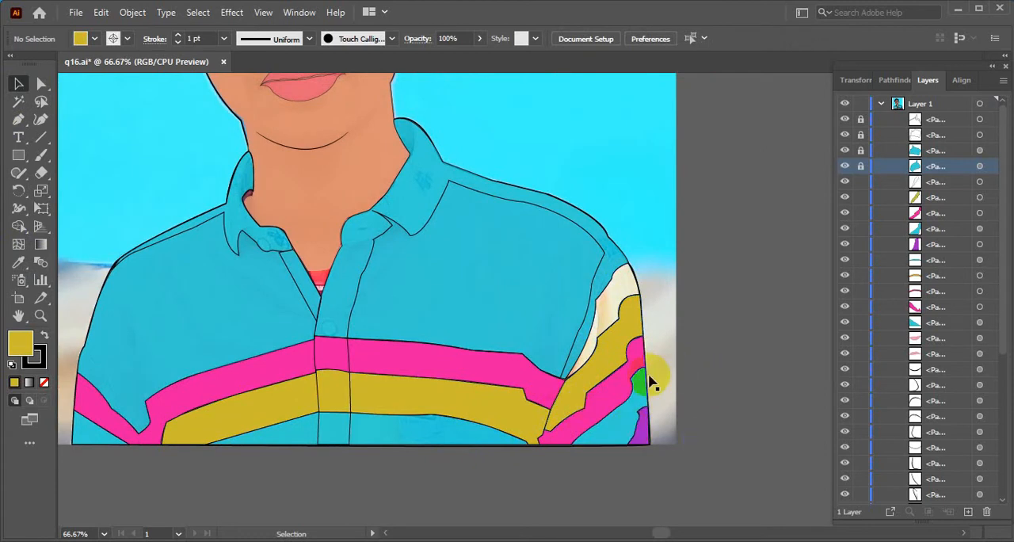
{"action": "scroll", "coordinate": [648, 383], "scroll_direction": "down", "scroll_amount": 1}
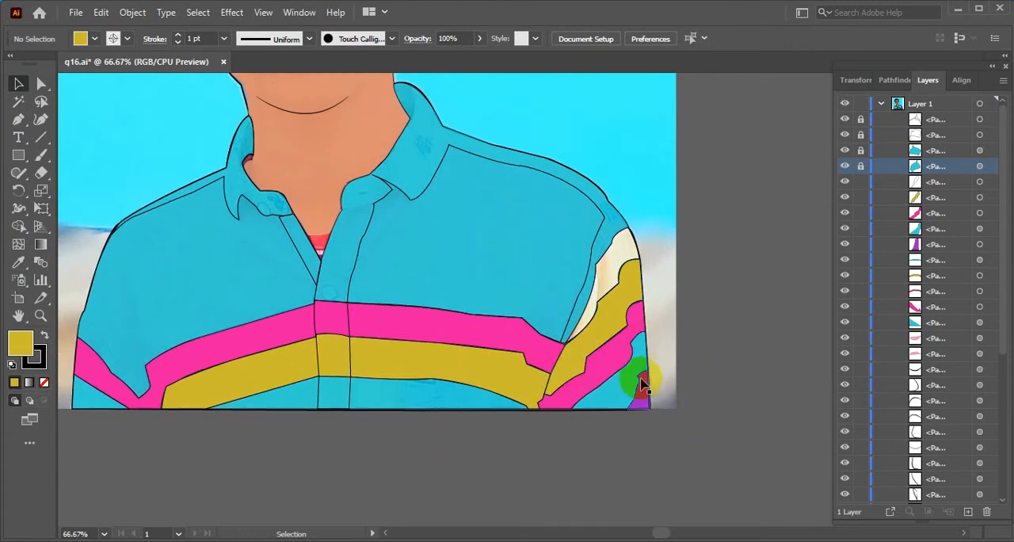
{"action": "left_click", "coordinate": [573, 363]}
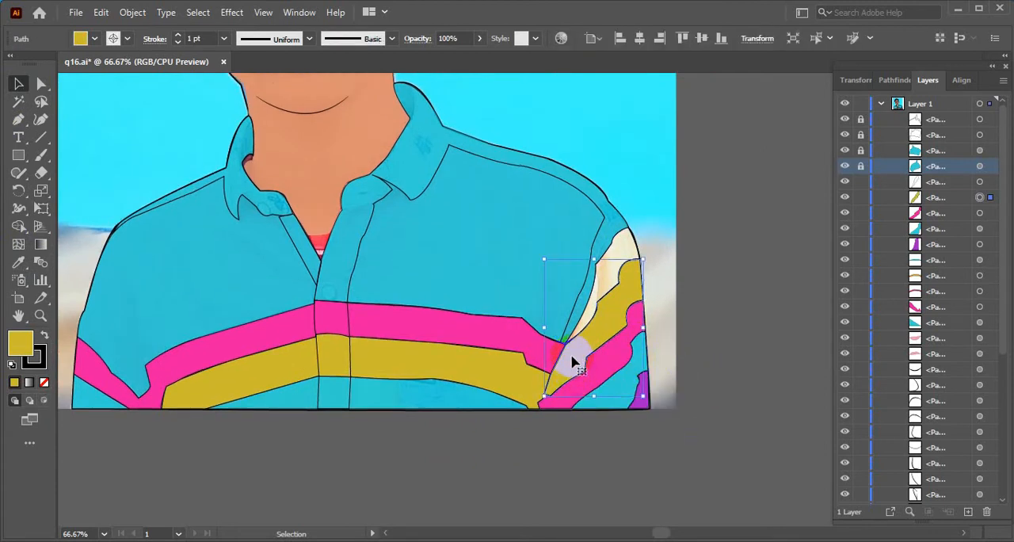
{"action": "left_click", "coordinate": [19, 263]}
{"action": "left_click", "coordinate": [437, 339]}
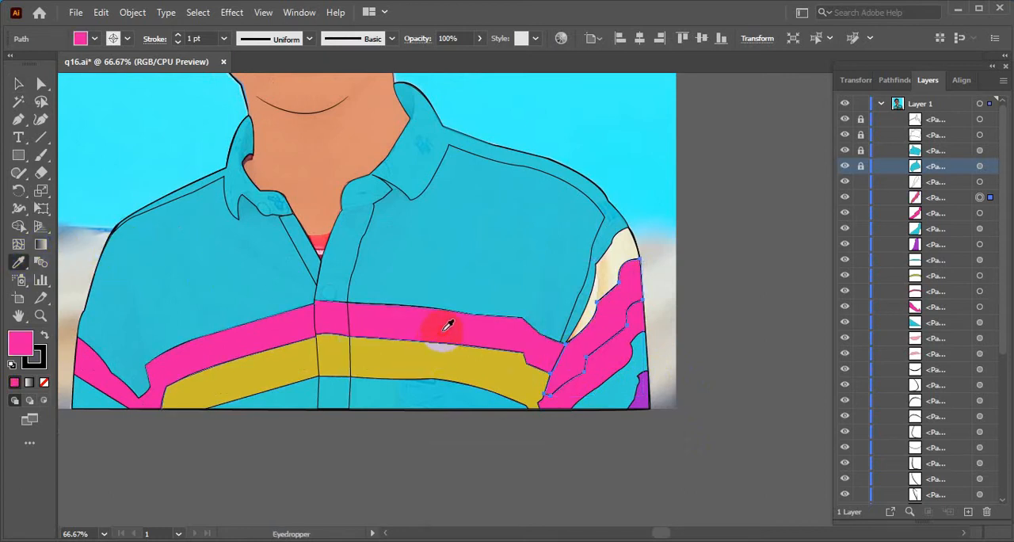
{"action": "left_click", "coordinate": [19, 87]}
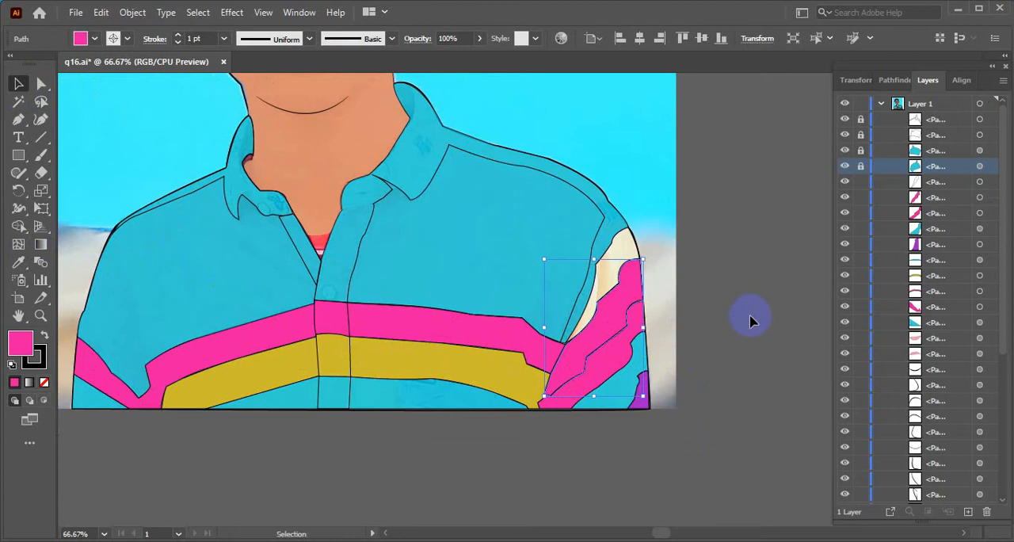
{"action": "left_click", "coordinate": [751, 321]}
Fill the right sleeve's lower pink stripe with the mustard yellow sampled from the chest stripe
{"action": "left_click", "coordinate": [609, 359]}
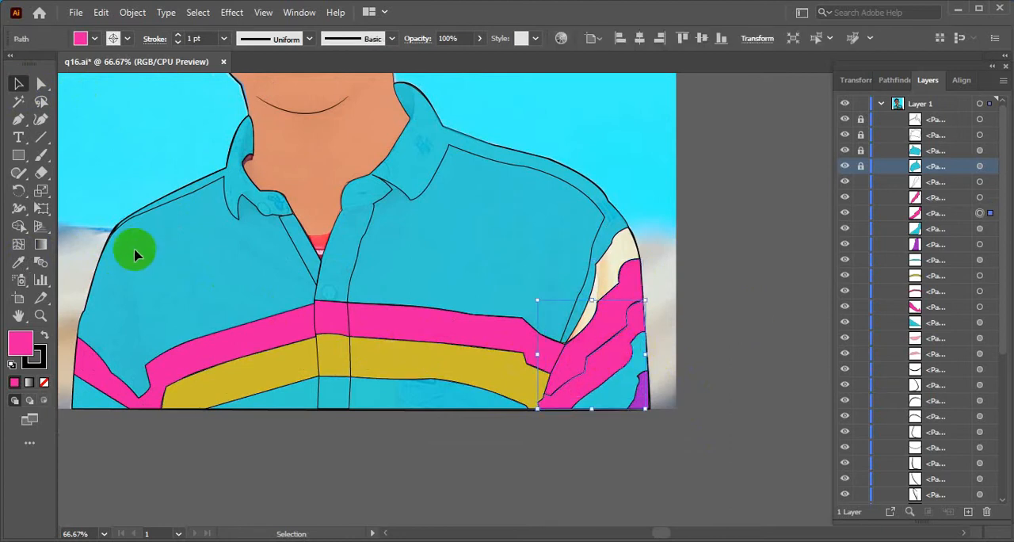
{"action": "left_click", "coordinate": [19, 262]}
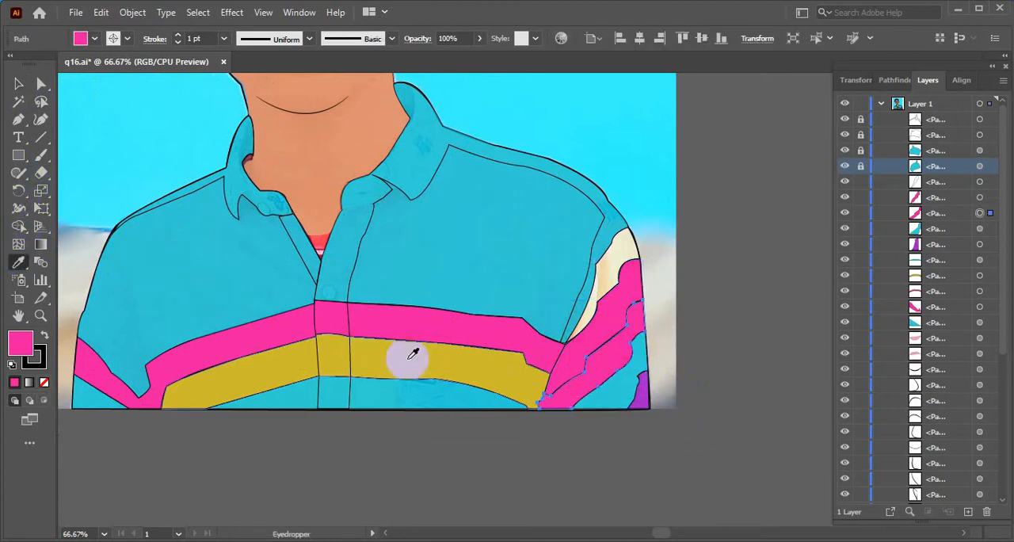
{"action": "left_click", "coordinate": [416, 357]}
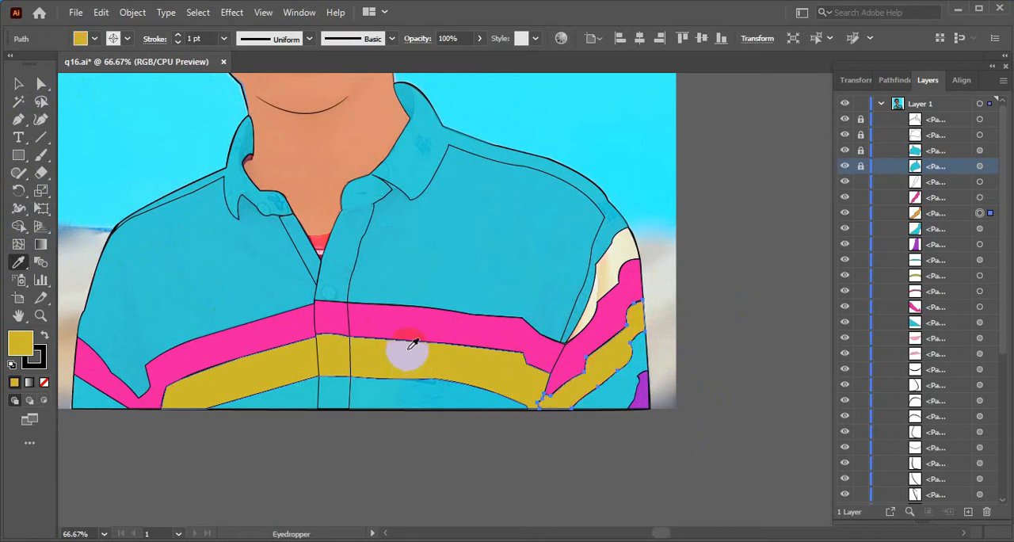
{"action": "left_click", "coordinate": [17, 84]}
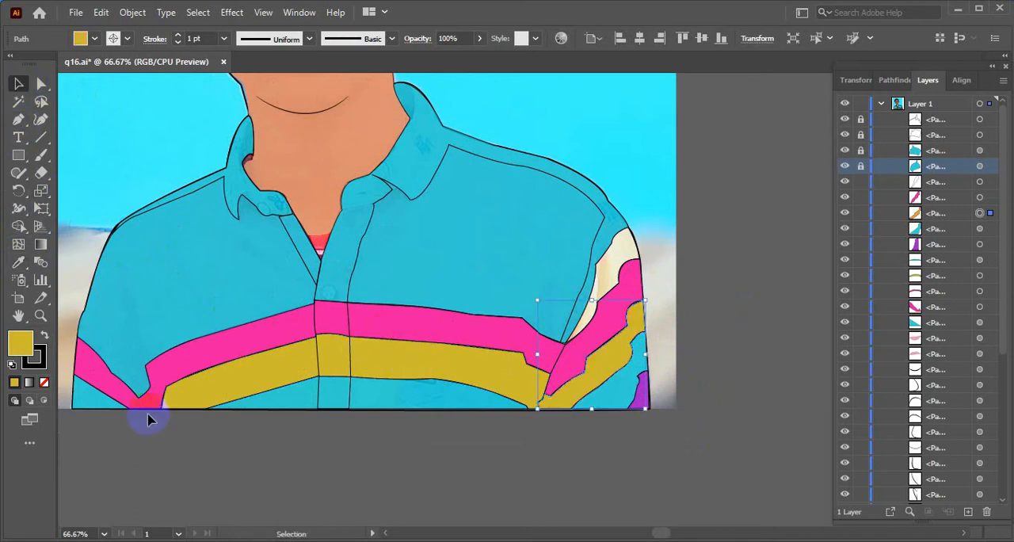
{"action": "left_click", "coordinate": [457, 438]}
Fill the cream area at the top of the right sleeve with the purple sampled from the sleeve's lower corner
{"action": "key", "text": "space"}
{"action": "left_click_drag", "start_coordinate": [486, 361], "coordinate": [507, 428]}
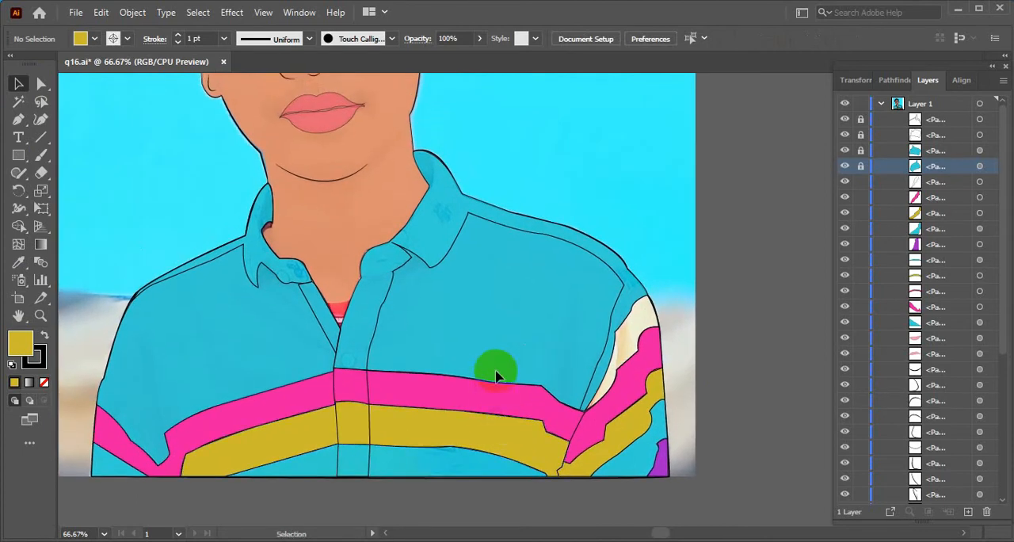
{"action": "left_click", "coordinate": [625, 323]}
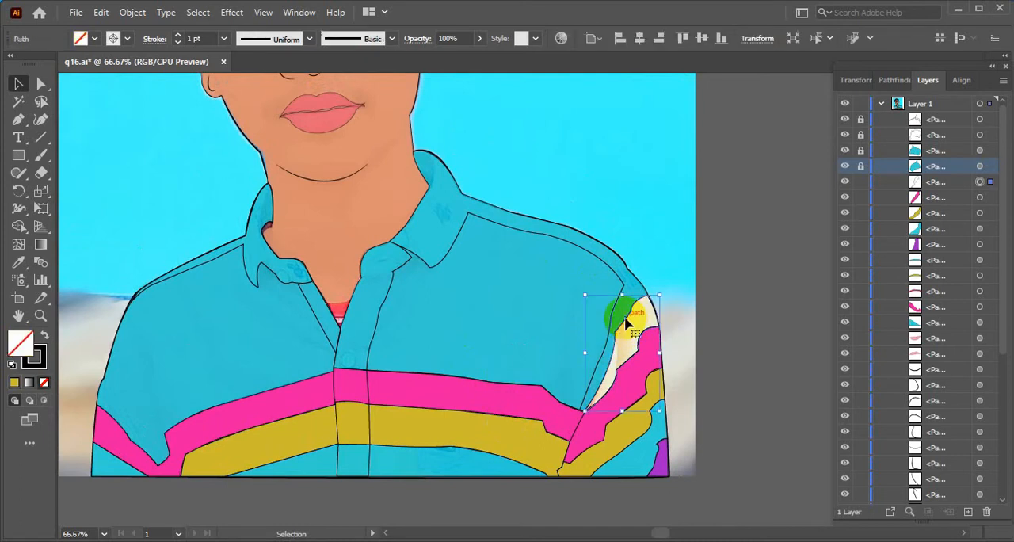
{"action": "left_click", "coordinate": [19, 264]}
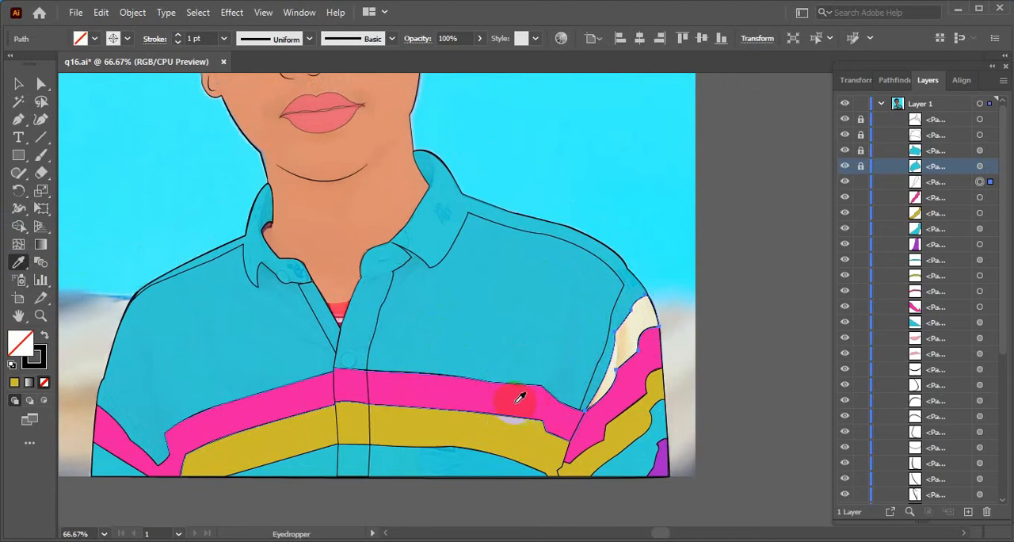
{"action": "left_click", "coordinate": [660, 448]}
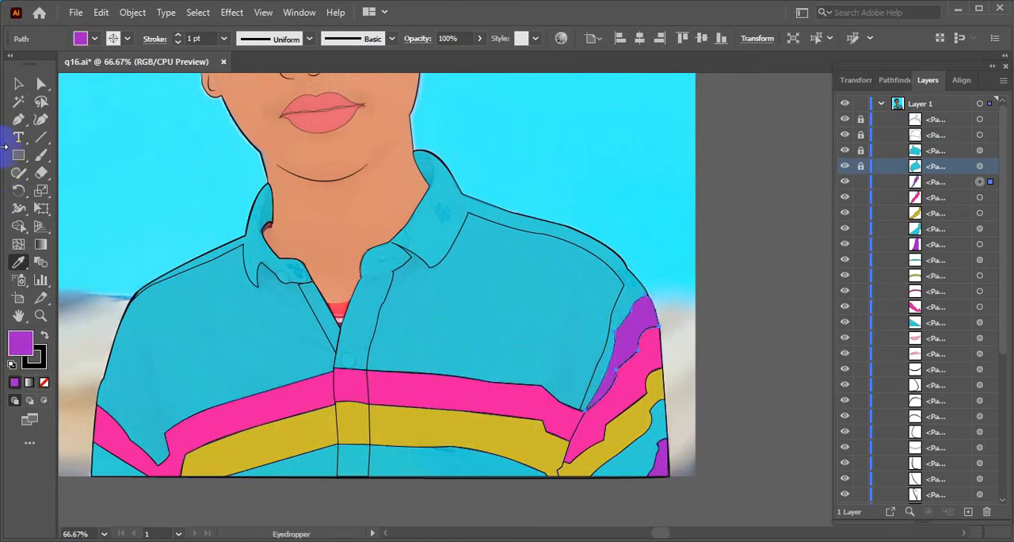
{"action": "left_click", "coordinate": [18, 84]}
Remove the stroke from the right sleeve's pink stripe
{"action": "left_click", "coordinate": [606, 432]}
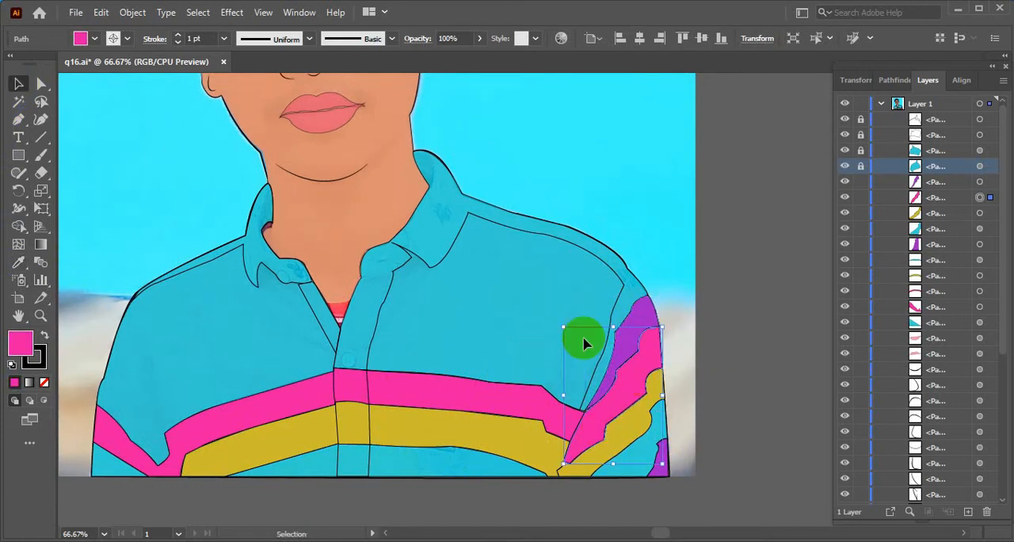
{"action": "left_click", "coordinate": [177, 43]}
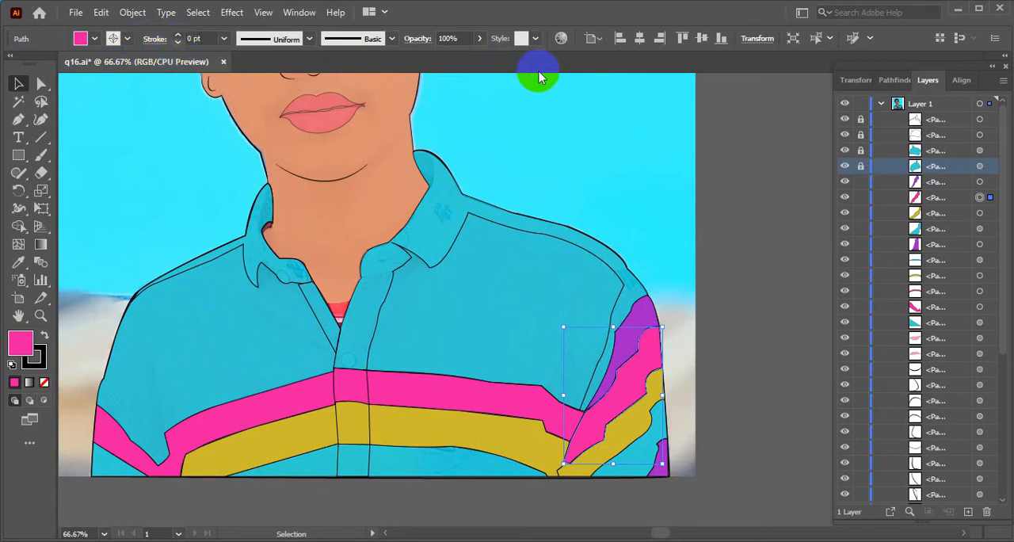
{"action": "left_click", "coordinate": [724, 131]}
Unlock all the locked paths and the photo in the document, and clear the selection
{"action": "scroll", "coordinate": [400, 213], "scroll_direction": "down", "scroll_amount": 3}
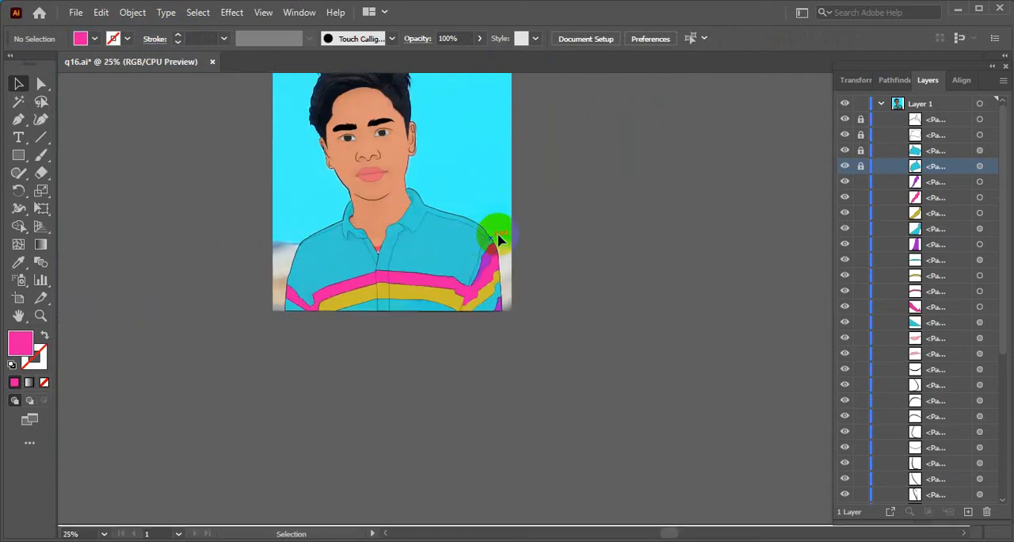
{"action": "scroll", "coordinate": [499, 238], "scroll_direction": "up", "scroll_amount": 2}
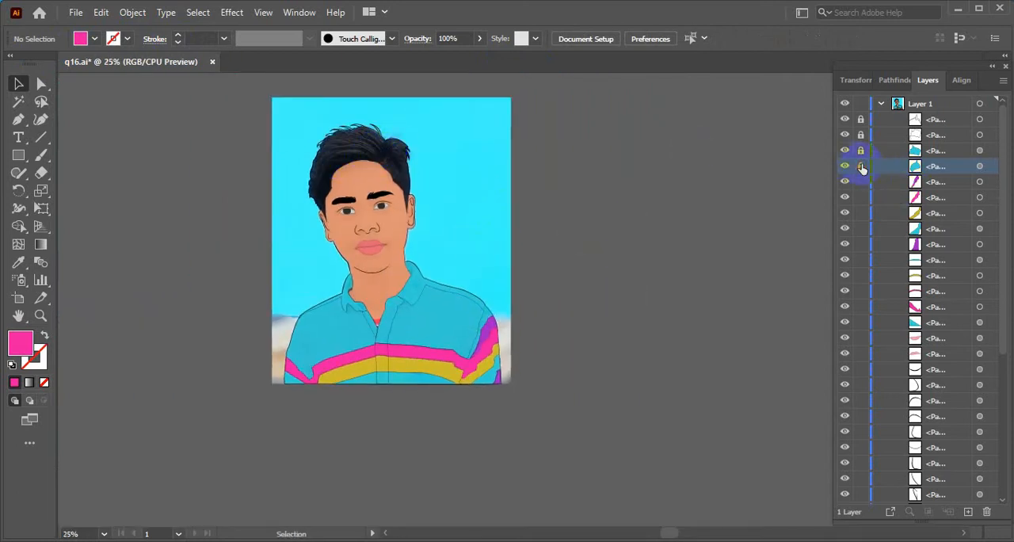
{"action": "left_click", "coordinate": [935, 197]}
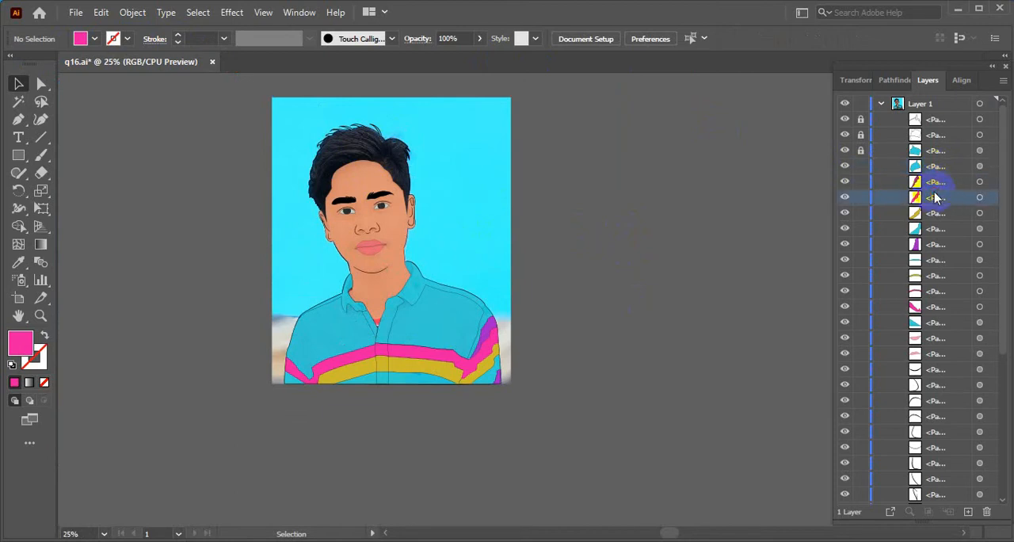
{"action": "left_click", "coordinate": [475, 361]}
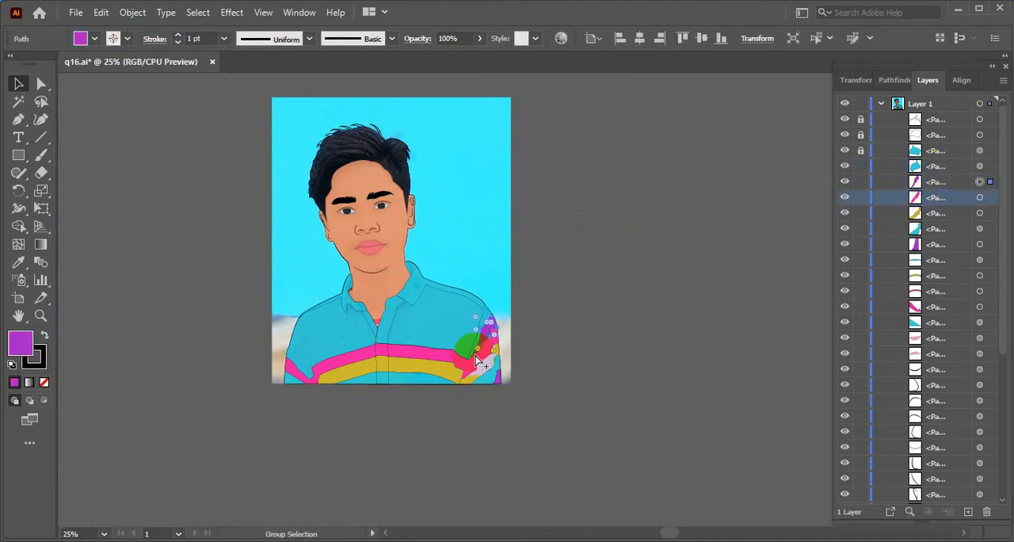
{"action": "key", "text": "ctrl+alt+2"}
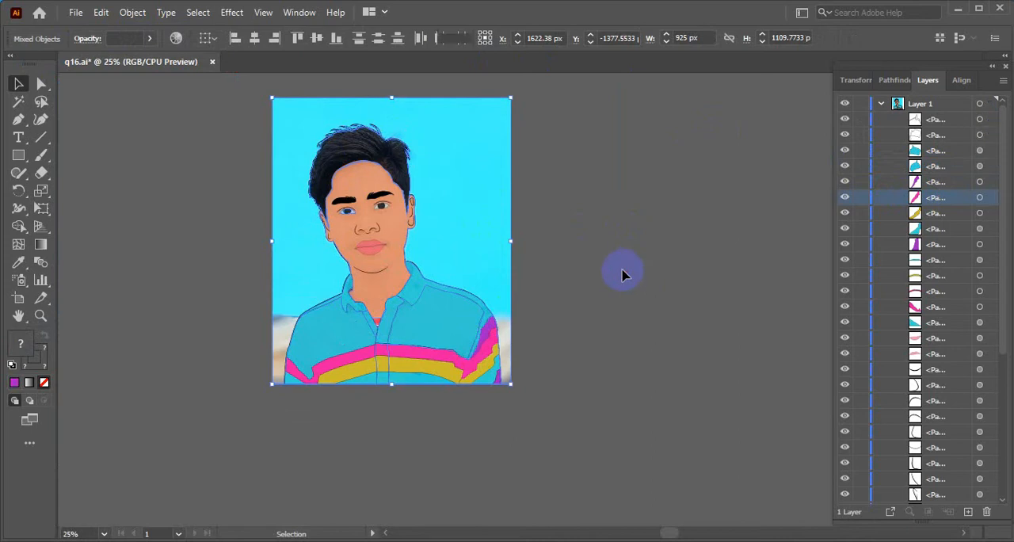
{"action": "left_click", "coordinate": [639, 196]}
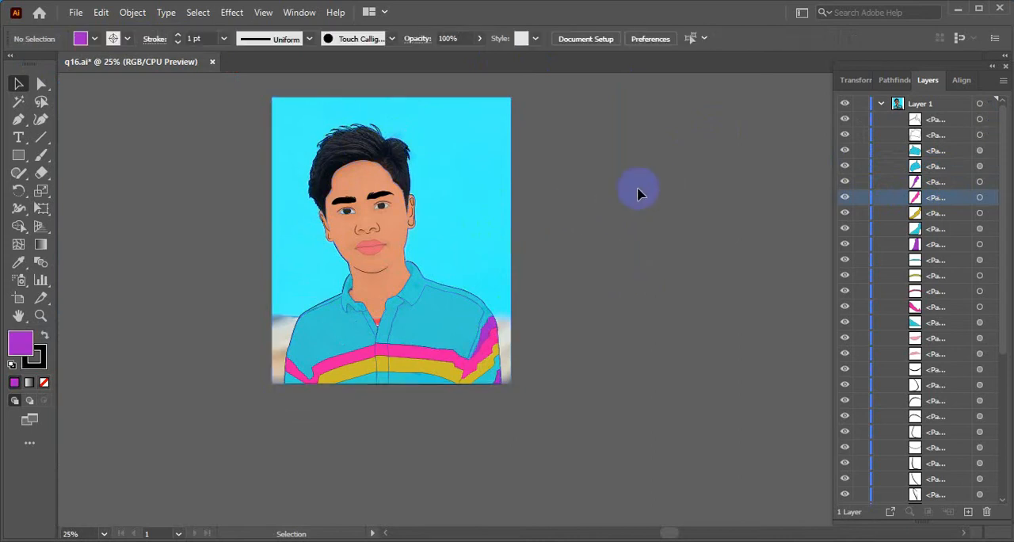
Select the whole vector portrait without the reference photo and move it to the right of the photo
{"action": "left_click", "coordinate": [454, 142]}
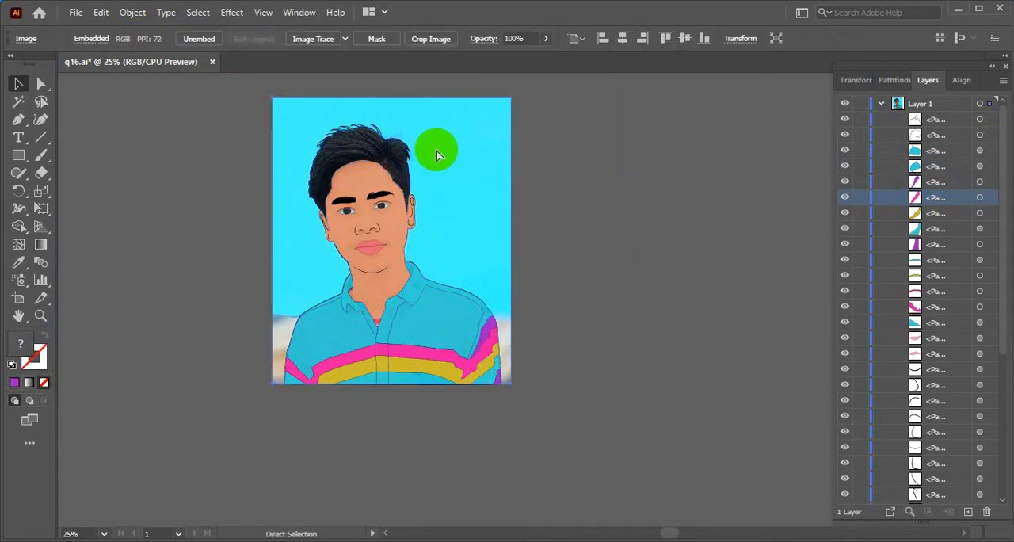
{"action": "left_click", "coordinate": [565, 253]}
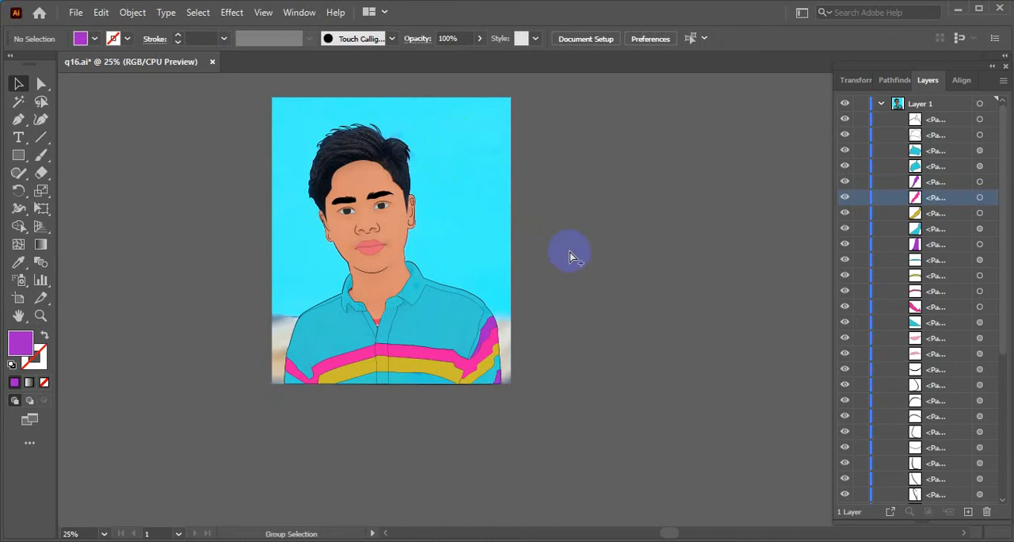
{"action": "key", "text": "ctrl+minus"}
{"action": "left_click_drag", "start_coordinate": [259, 125], "coordinate": [575, 369]}
{"action": "left_click_drag", "start_coordinate": [460, 244], "coordinate": [632, 248]}
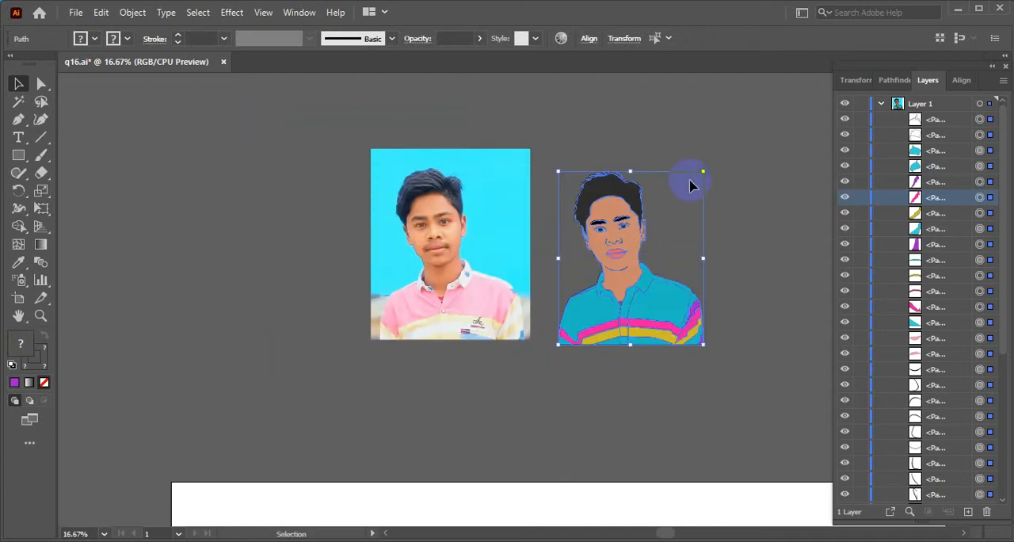
{"action": "left_click", "coordinate": [747, 106]}
{"action": "left_click_drag", "start_coordinate": [729, 195], "coordinate": [570, 209]}
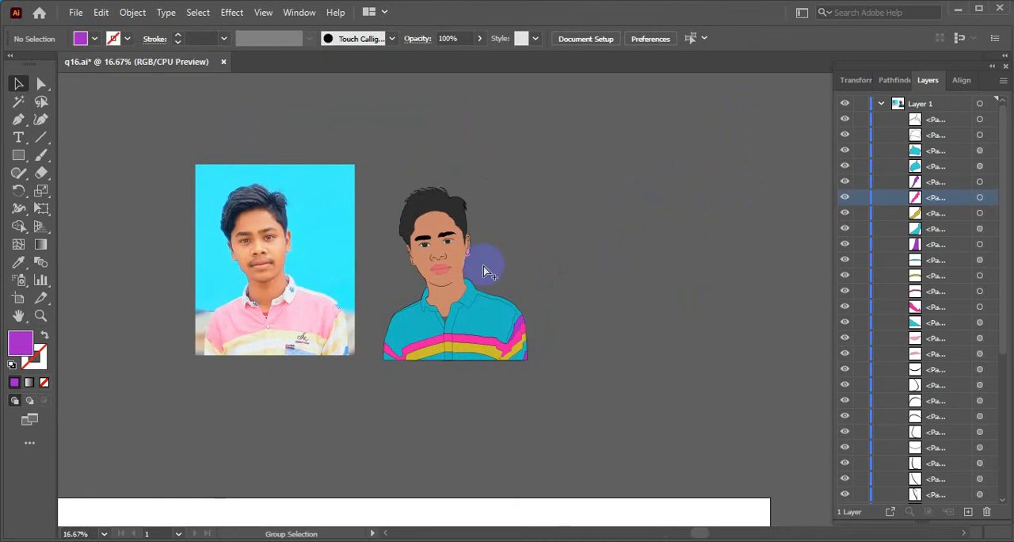
{"action": "scroll", "coordinate": [487, 272], "scroll_direction": "up", "scroll_amount": 2}
{"action": "scroll", "coordinate": [487, 272], "scroll_direction": "down", "scroll_amount": 3}
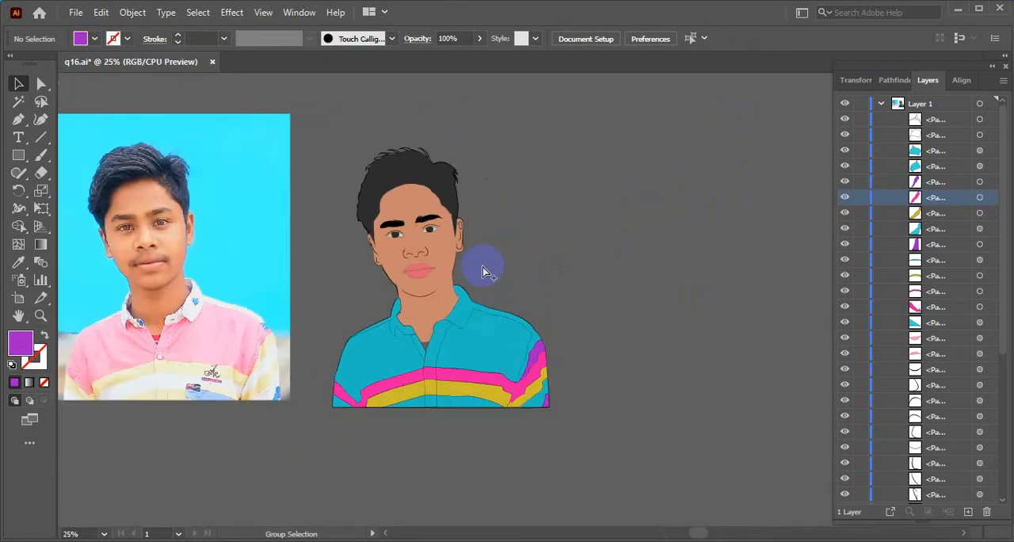
{"action": "scroll", "coordinate": [487, 272], "scroll_direction": "down", "scroll_amount": 1}
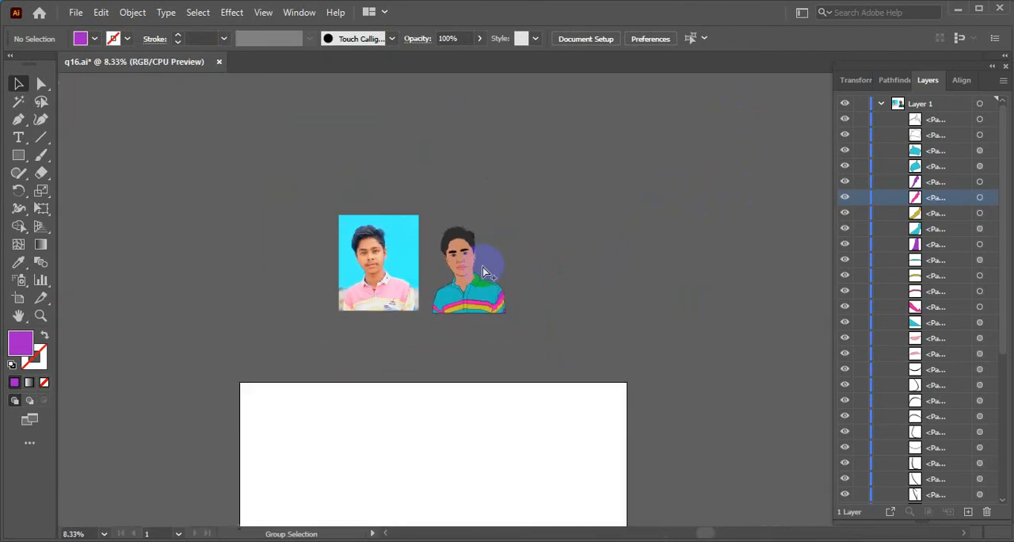
{"action": "scroll", "coordinate": [487, 272], "scroll_direction": "up", "scroll_amount": 4}
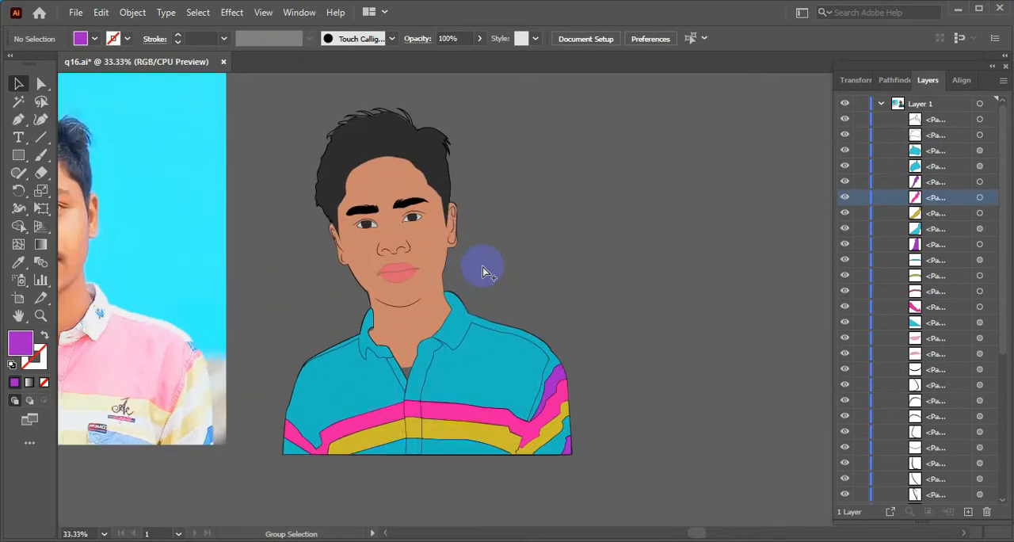
{"action": "scroll", "coordinate": [487, 271], "scroll_direction": "down", "scroll_amount": 2}
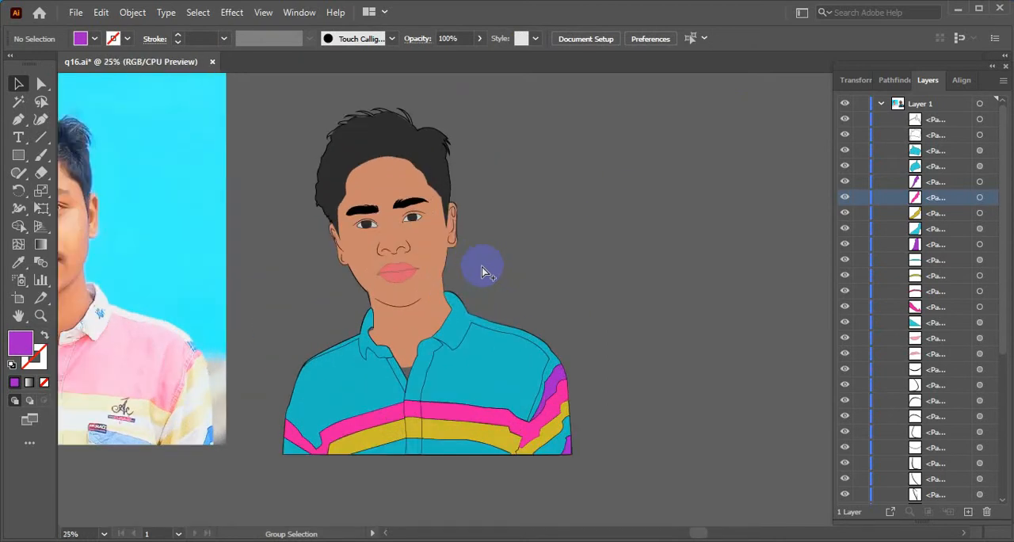
Try raising the opacity of the portrait's main hair shape to 100%
{"action": "left_click_drag", "start_coordinate": [487, 272], "coordinate": [430, 213]}
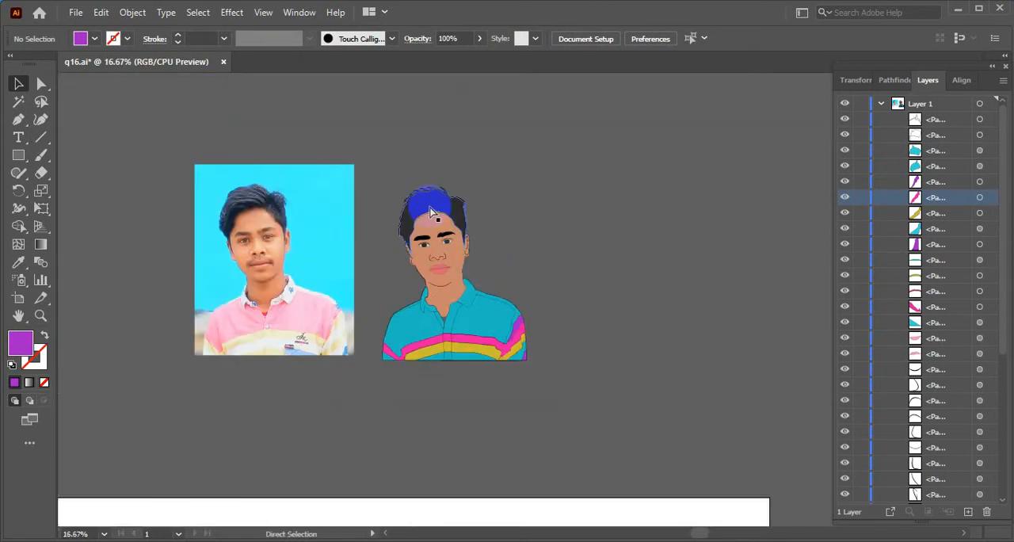
{"action": "scroll", "coordinate": [425, 201], "scroll_direction": "up", "scroll_amount": 2}
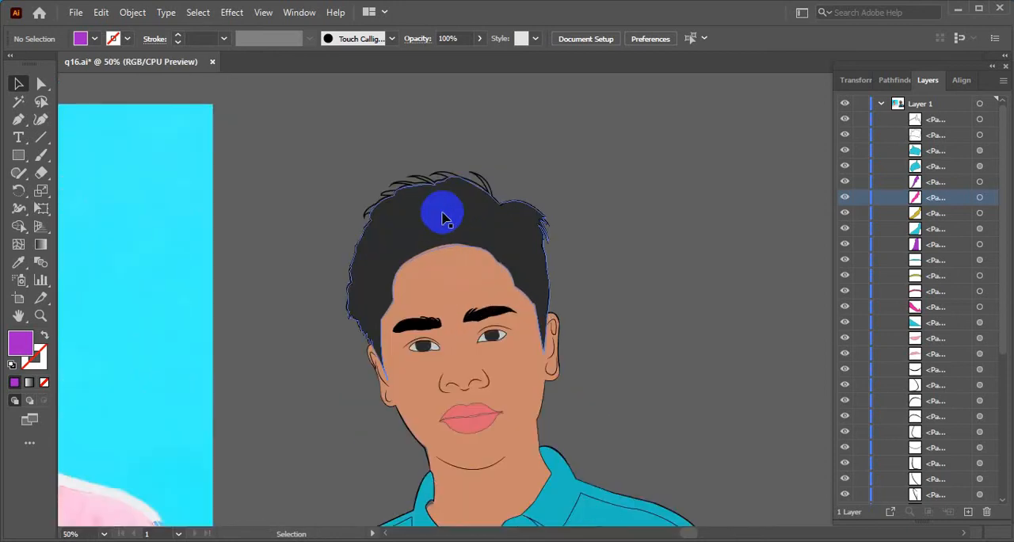
{"action": "left_click", "coordinate": [442, 219]}
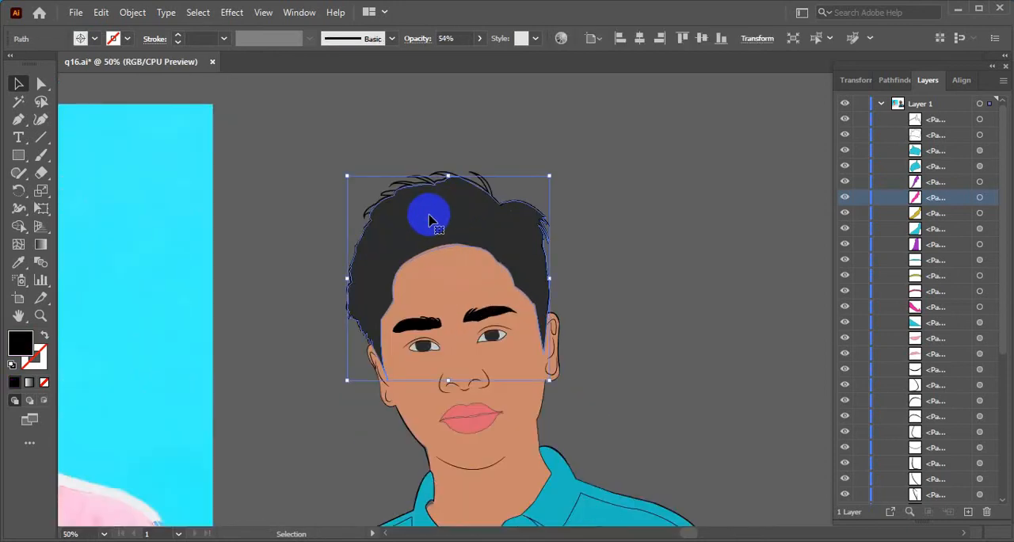
{"action": "left_click", "coordinate": [480, 38]}
{"action": "left_click_drag", "start_coordinate": [469, 57], "coordinate": [591, 190]}
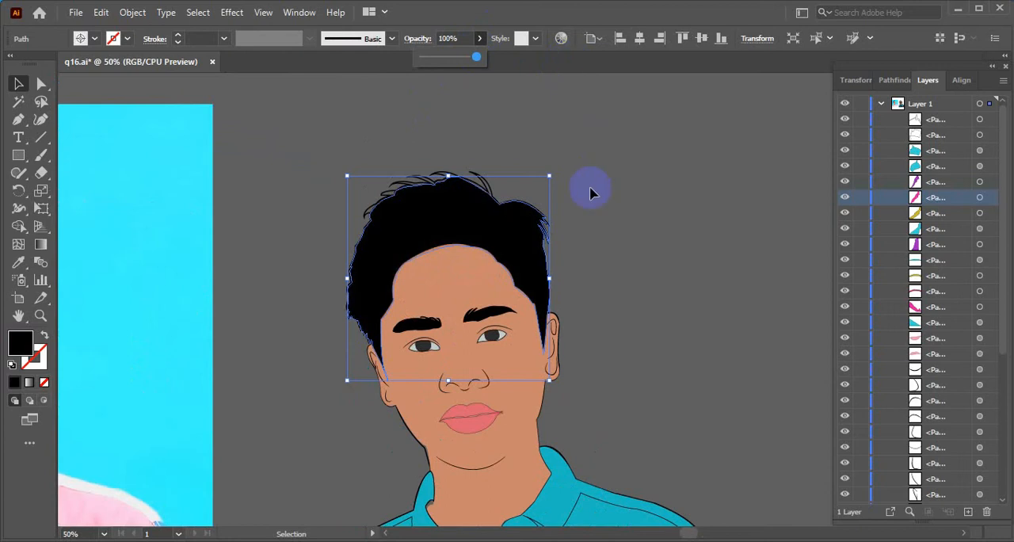
{"action": "left_click", "coordinate": [590, 193]}
{"action": "scroll", "coordinate": [584, 189], "scroll_direction": "down", "scroll_amount": 4}
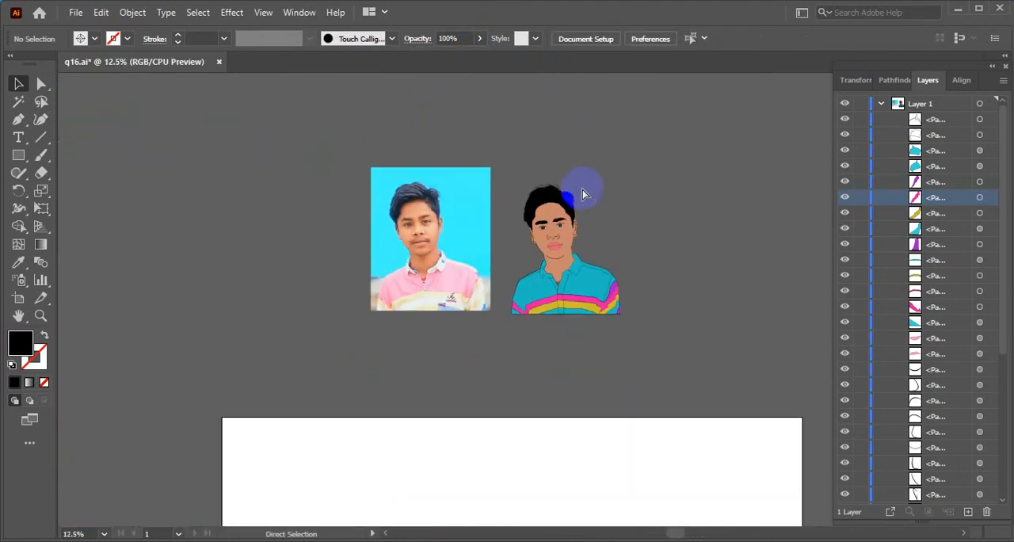
Undo the hair opacity change, the move of the portrait off the photo and the unlocking of the paths, and clear the selection
{"action": "left_click", "coordinate": [584, 193]}
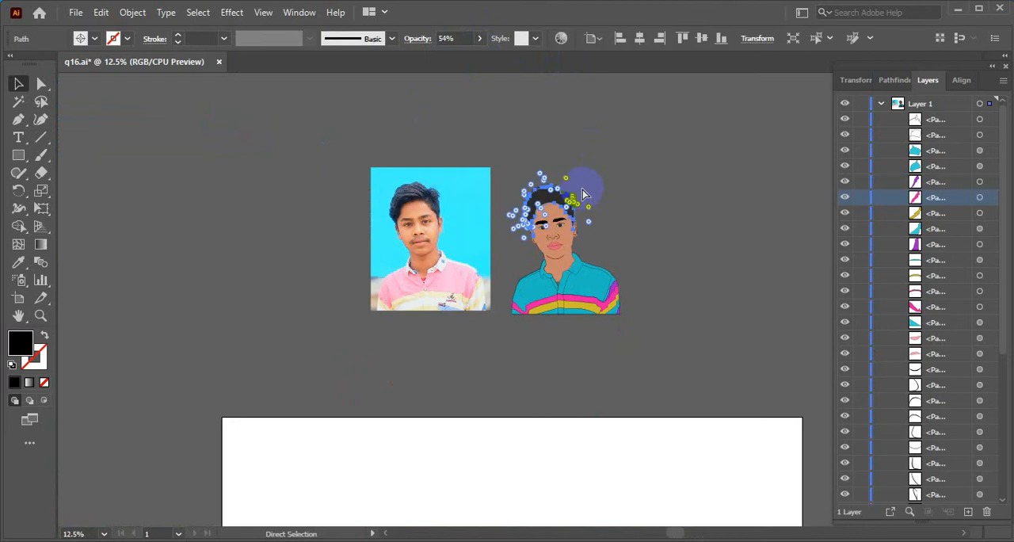
{"action": "key", "text": "ctrl+z"}
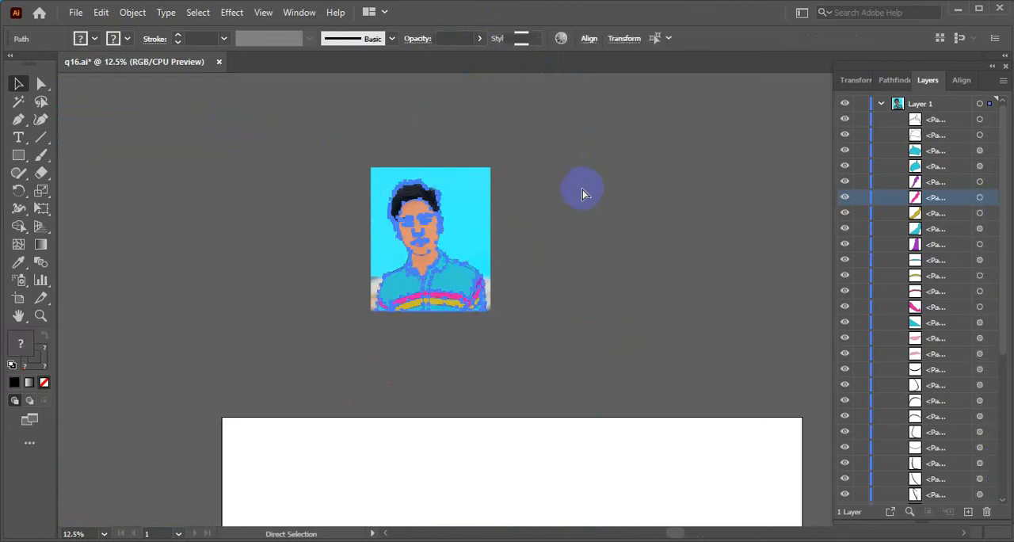
{"action": "key", "text": "ctrl+z"}
{"action": "left_click", "coordinate": [580, 193]}
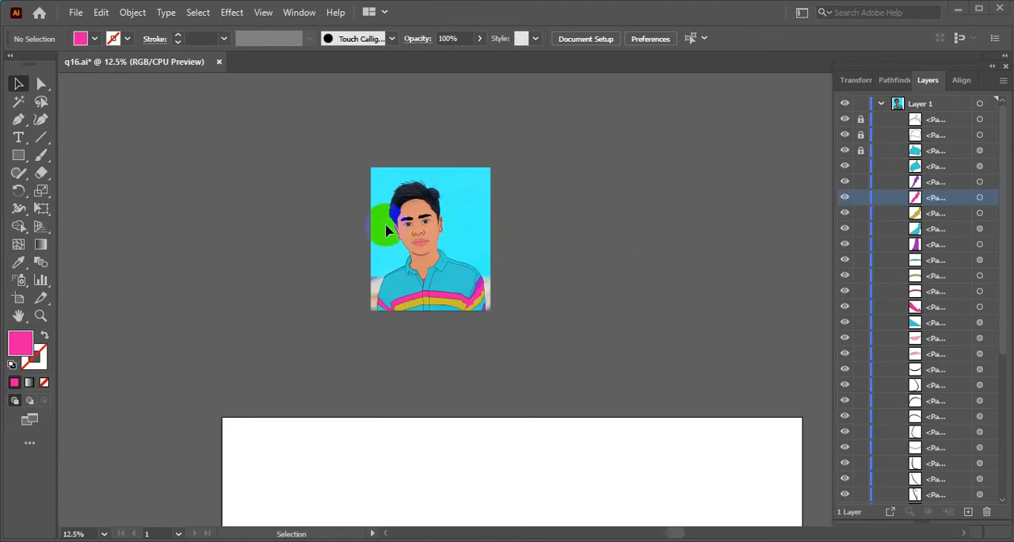
Start a Pen path in the hair at the parting notch and curve it along the upper edge to the crown
{"action": "key", "text": "a"}
{"action": "scroll", "coordinate": [424, 182], "scroll_direction": "up", "scroll_amount": 4}
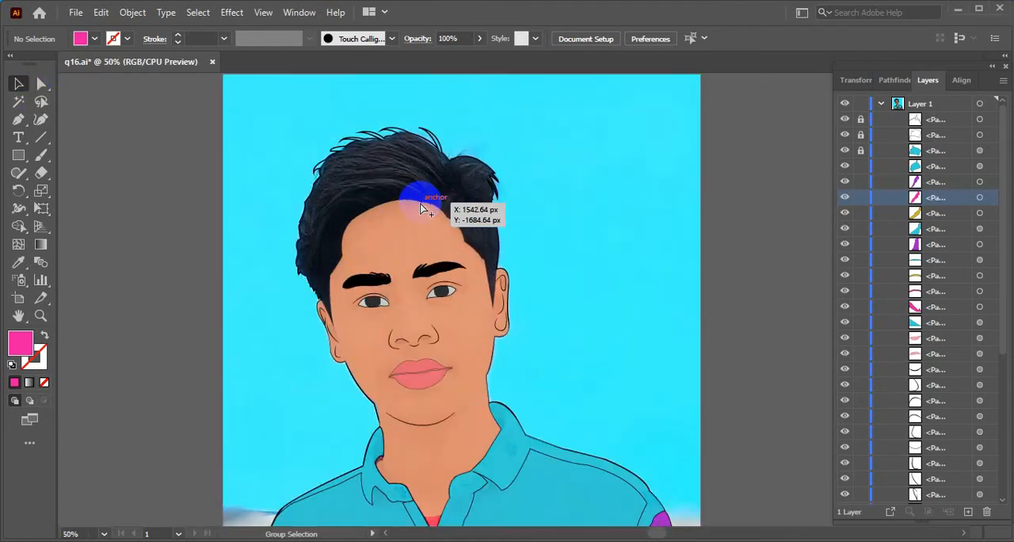
{"action": "scroll", "coordinate": [424, 208], "scroll_direction": "down", "scroll_amount": 3}
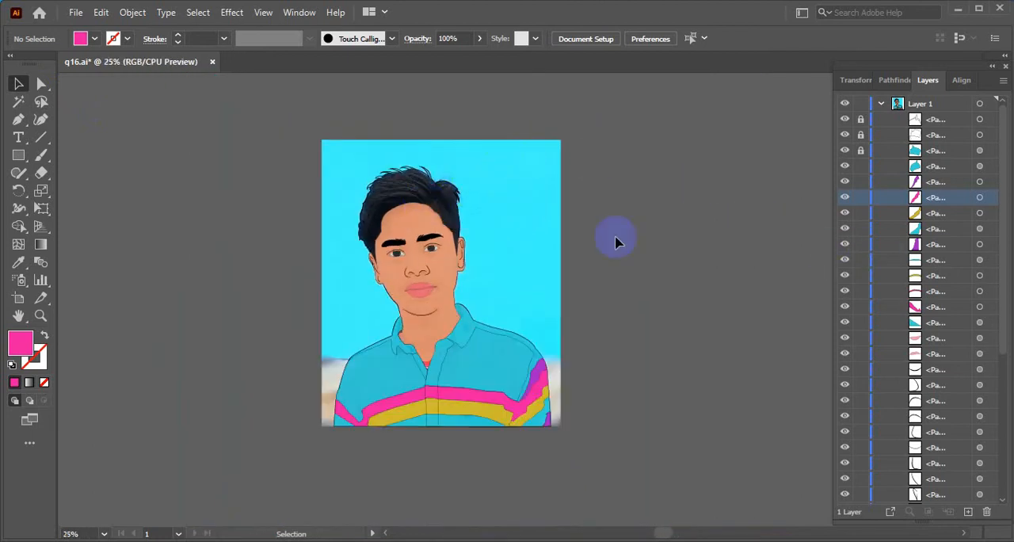
{"action": "scroll", "coordinate": [367, 217], "scroll_direction": "up", "scroll_amount": 4}
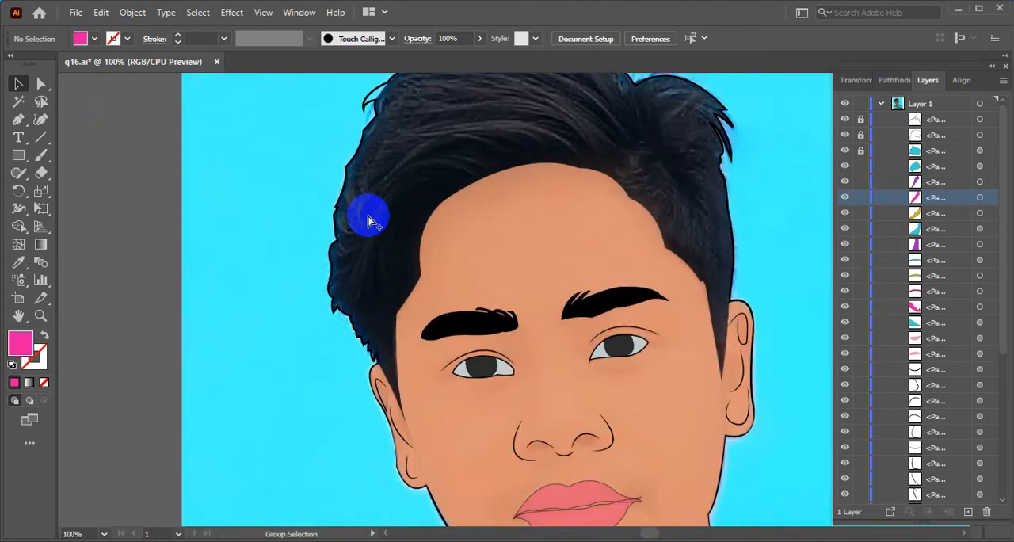
{"action": "left_click_drag", "start_coordinate": [531, 187], "coordinate": [550, 256]}
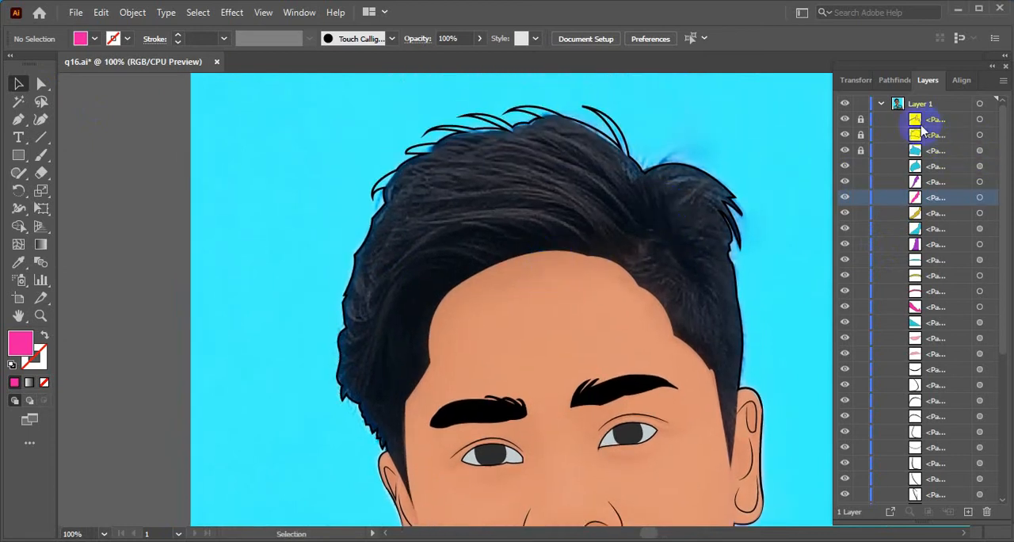
{"action": "left_click", "coordinate": [19, 120]}
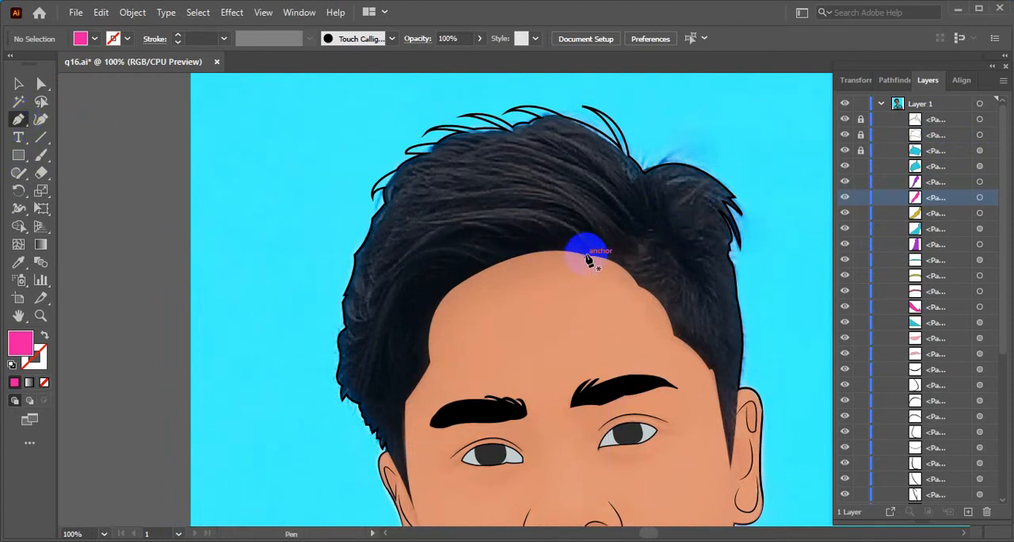
{"action": "left_click", "coordinate": [642, 180]}
{"action": "left_click_drag", "start_coordinate": [527, 126], "coordinate": [464, 143]}
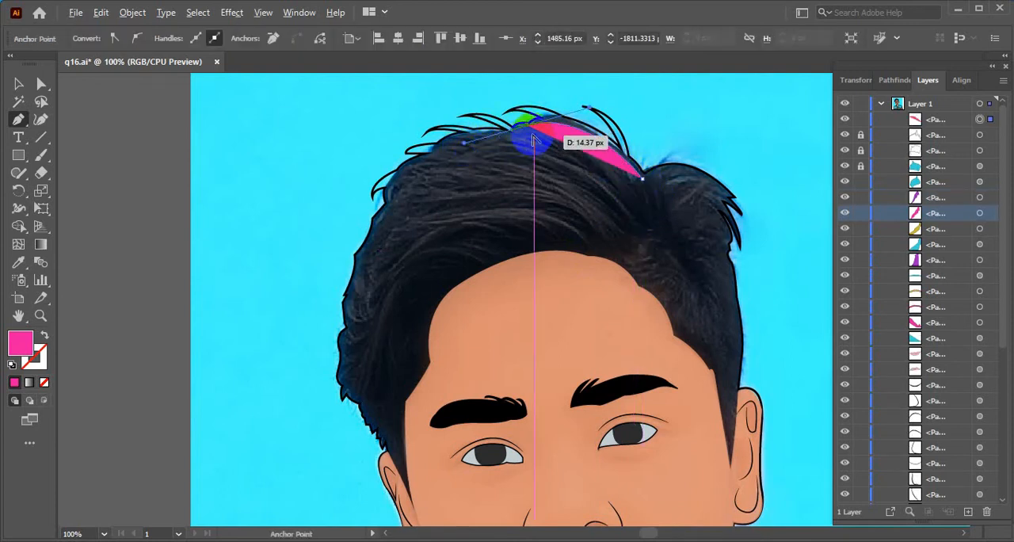
Set the new hair path to no fill and a black 1 pt stroke using the Registration swatch
{"action": "left_click", "coordinate": [18, 83]}
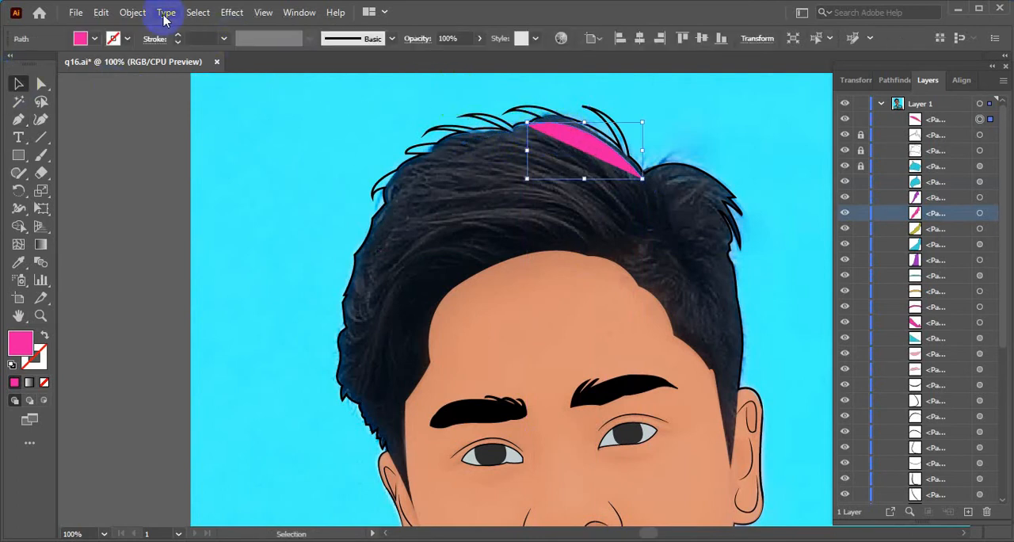
{"action": "left_click", "coordinate": [82, 38]}
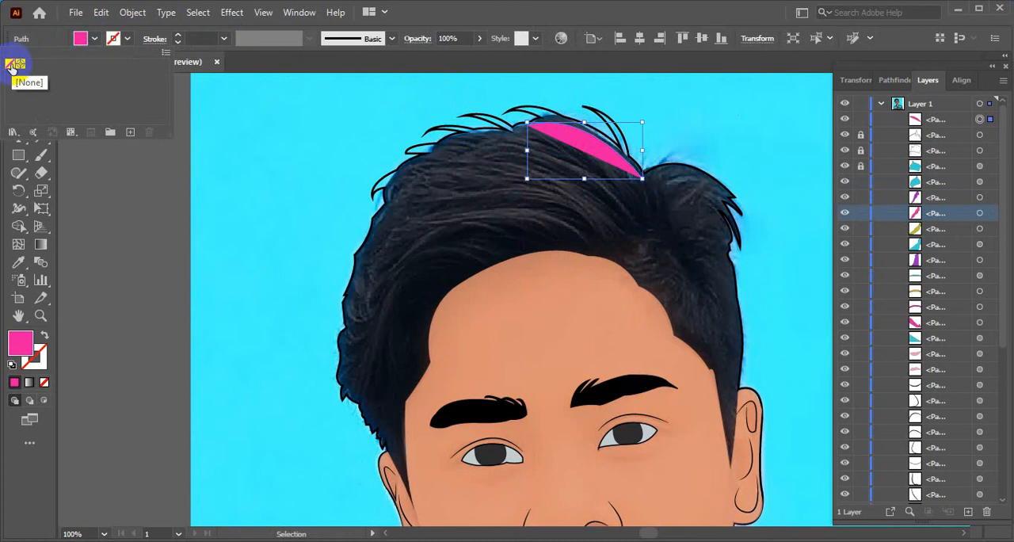
{"action": "left_click", "coordinate": [15, 63]}
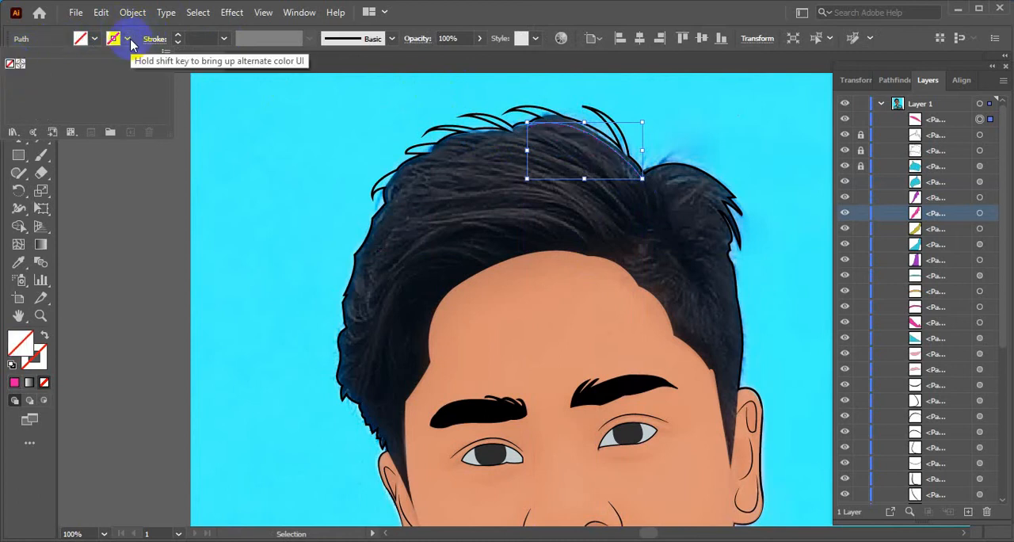
{"action": "left_click", "coordinate": [127, 38]}
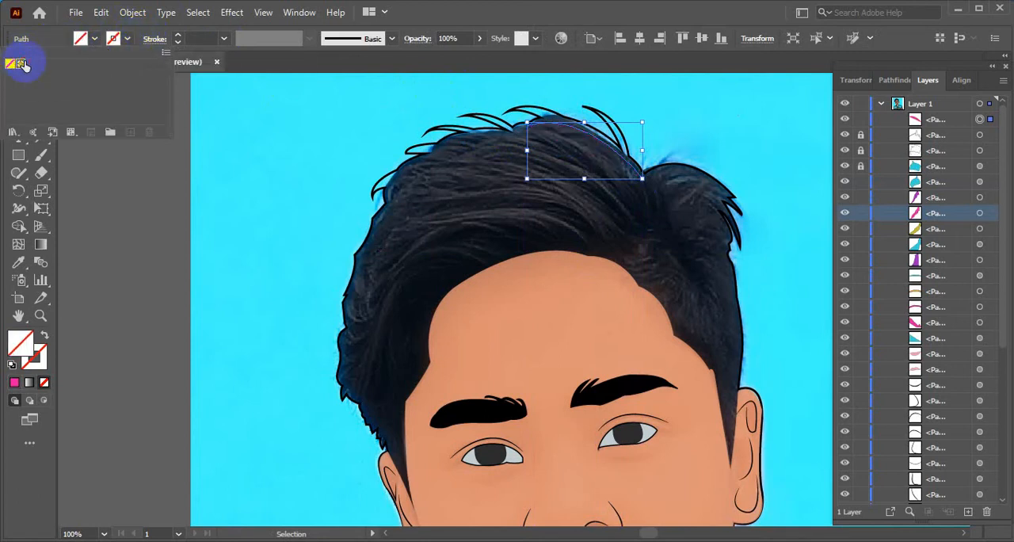
{"action": "left_click", "coordinate": [21, 63]}
{"action": "left_click", "coordinate": [127, 38]}
Continue the hair path from the crown, tracing one strand down to the parting and another back up to the hair's top edge
{"action": "left_click", "coordinate": [21, 118]}
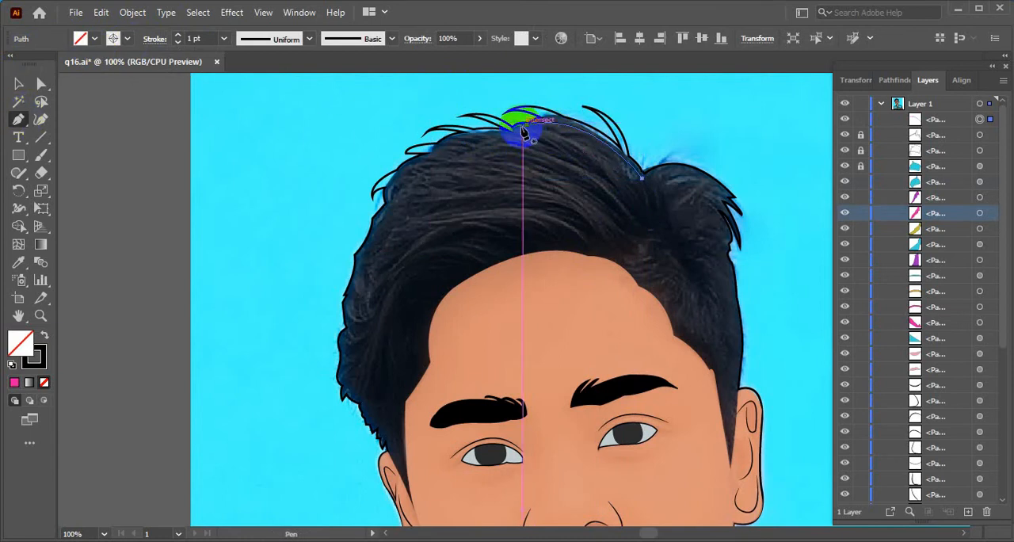
{"action": "left_click_drag", "start_coordinate": [529, 132], "coordinate": [645, 202]}
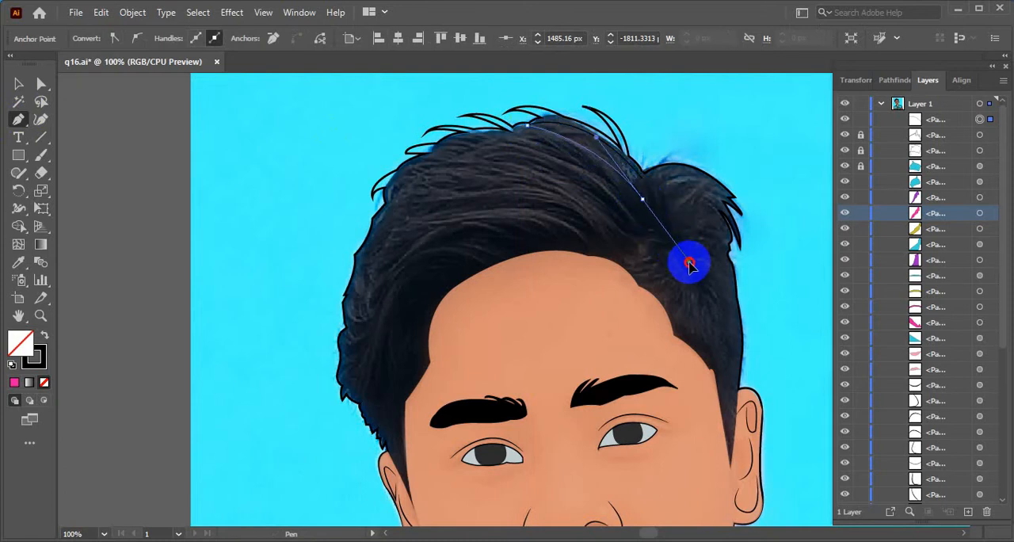
{"action": "left_click_drag", "start_coordinate": [691, 269], "coordinate": [641, 219]}
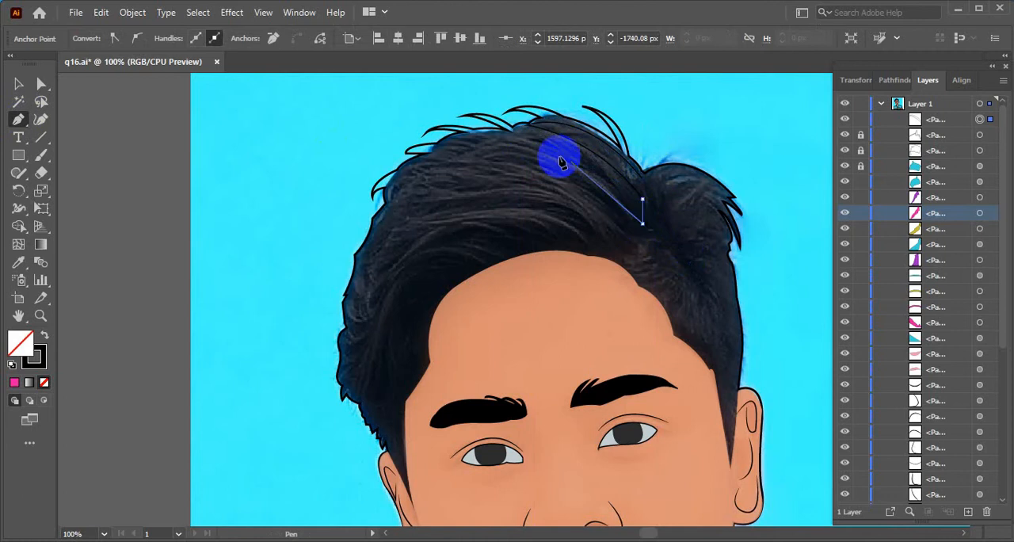
{"action": "left_click_drag", "start_coordinate": [487, 141], "coordinate": [402, 164]}
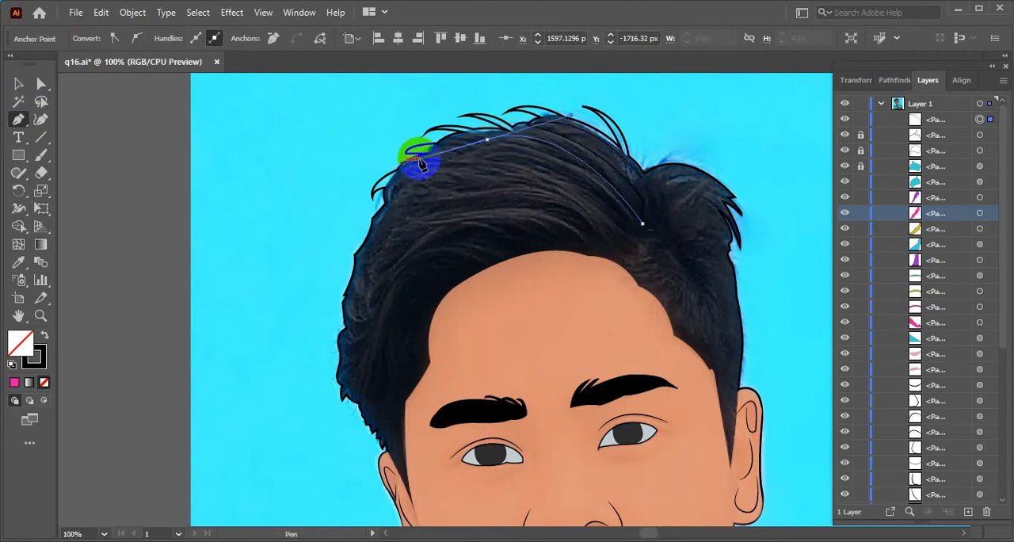
{"action": "left_click", "coordinate": [487, 142]}
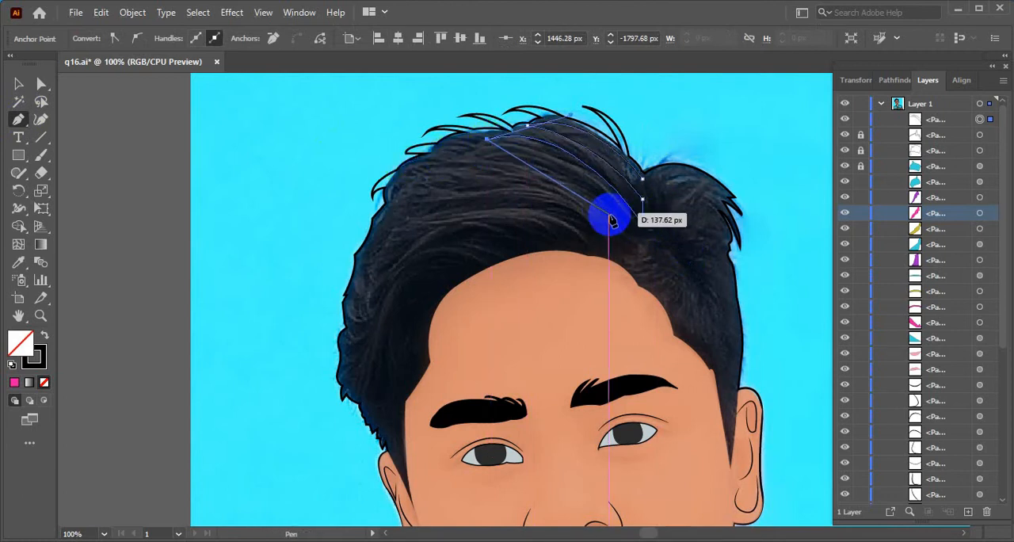
Extend the hair path down to the parting and back across the hair, ending in a small curved tip near the upper left hairline
{"action": "left_click_drag", "start_coordinate": [633, 229], "coordinate": [687, 302]}
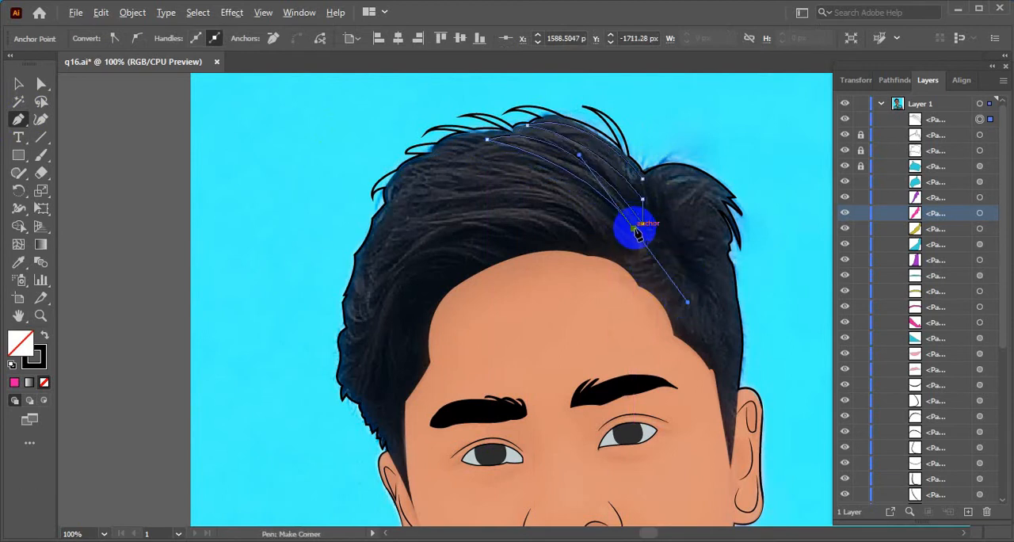
{"action": "left_click_drag", "start_coordinate": [634, 236], "coordinate": [628, 244]}
{"action": "mouse_move", "coordinate": [461, 161]}
{"action": "left_mouse_down"}
{"action": "mouse_move", "coordinate": [414, 172]}
{"action": "mouse_move", "coordinate": [393, 196]}
{"action": "mouse_move", "coordinate": [431, 170]}
{"action": "mouse_move", "coordinate": [462, 168]}
{"action": "left_mouse_up"}
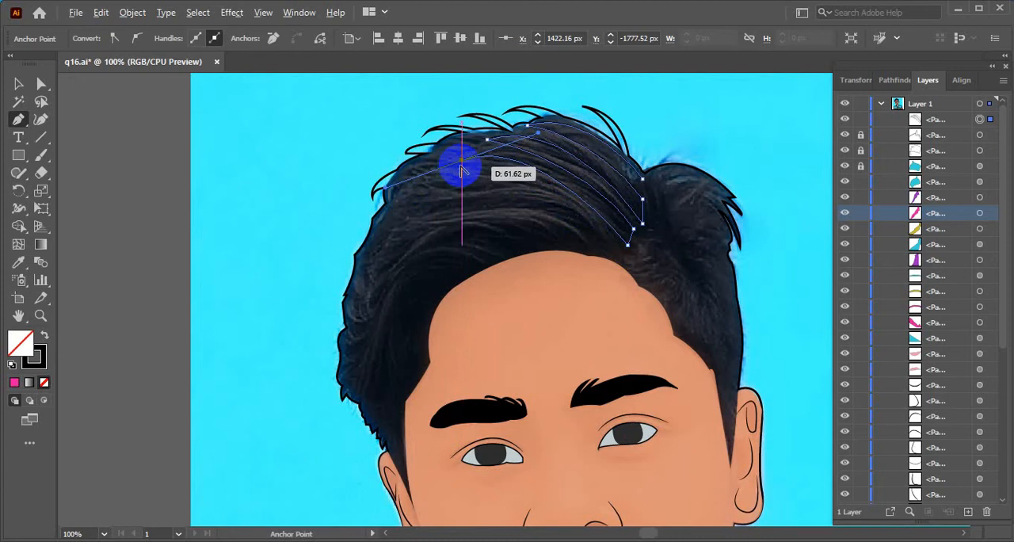
{"action": "left_click_drag", "start_coordinate": [423, 165], "coordinate": [423, 143]}
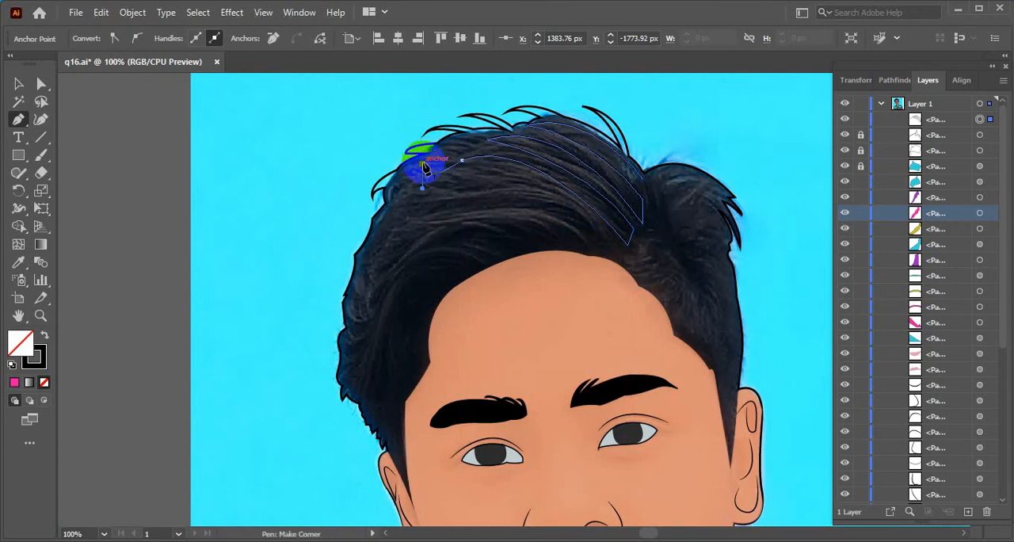
{"action": "left_click", "coordinate": [423, 165]}
{"action": "left_click_drag", "start_coordinate": [467, 176], "coordinate": [514, 147]}
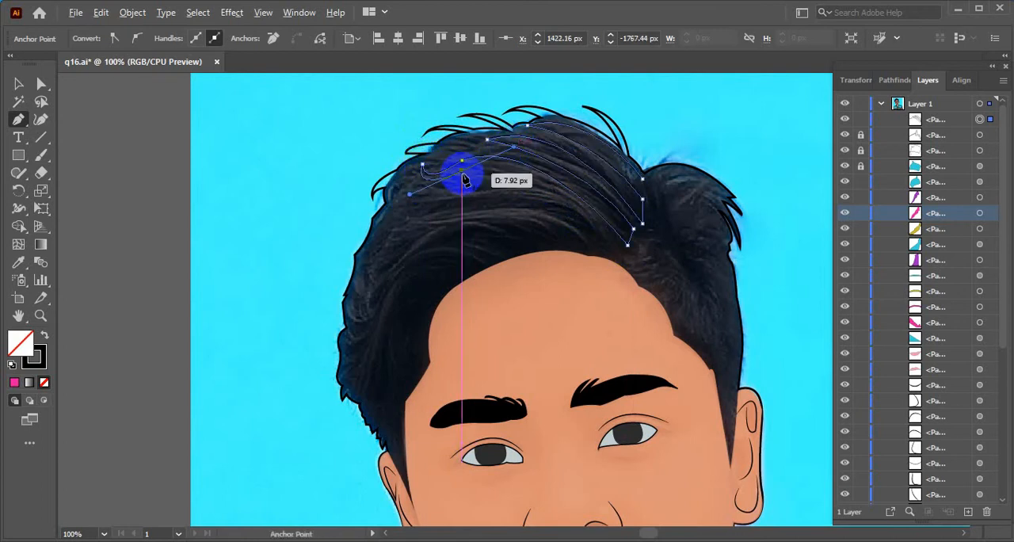
{"action": "left_click", "coordinate": [466, 175]}
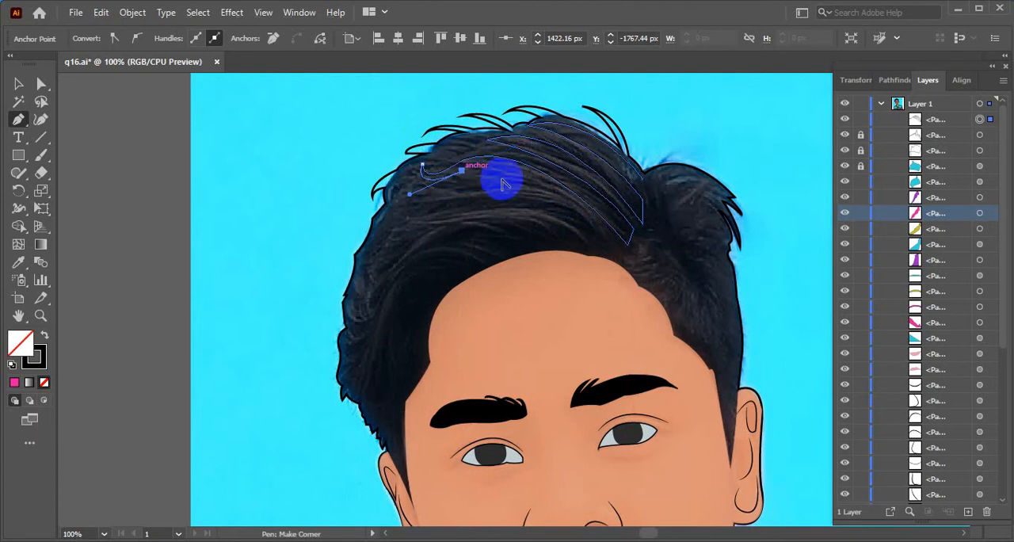
Extend the hair path down to the lower parting and back across the hair, finishing in a small curved tip at the upper left edge
{"action": "left_click_drag", "start_coordinate": [623, 252], "coordinate": [723, 363]}
{"action": "left_click", "coordinate": [623, 252]}
{"action": "left_click_drag", "start_coordinate": [438, 193], "coordinate": [350, 240]}
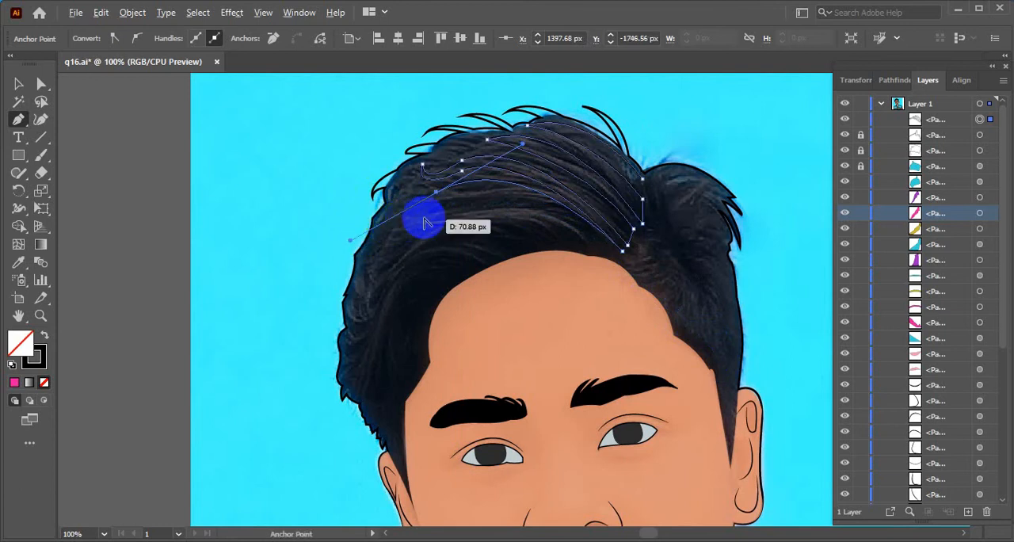
{"action": "mouse_move", "coordinate": [400, 187]}
{"action": "left_mouse_down"}
{"action": "mouse_move", "coordinate": [412, 154]}
{"action": "mouse_move", "coordinate": [407, 181]}
{"action": "left_mouse_up"}
{"action": "left_click", "coordinate": [399, 187]}
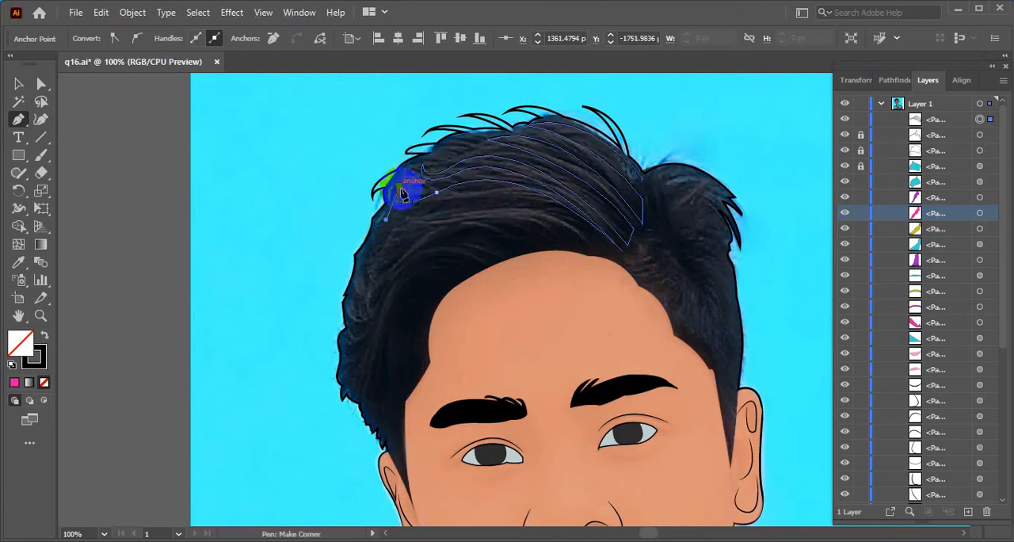
Continue the hair path from the curved tip, sweeping a strand across the middle of the hair down to the forehead hairline below the parting
{"action": "left_click_drag", "start_coordinate": [437, 202], "coordinate": [503, 181]}
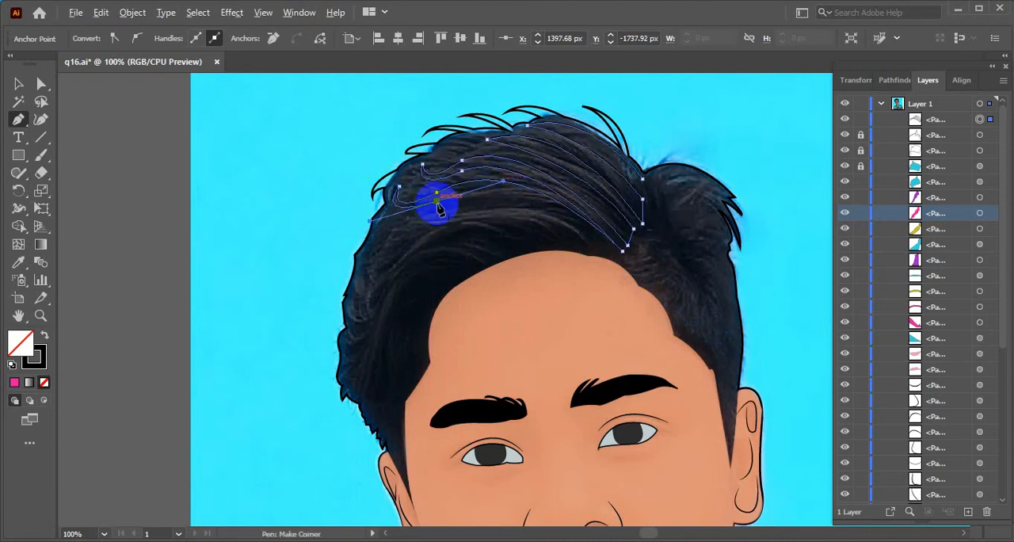
{"action": "left_click", "coordinate": [437, 201]}
{"action": "left_click_drag", "start_coordinate": [574, 221], "coordinate": [652, 270]}
{"action": "left_click", "coordinate": [573, 219]}
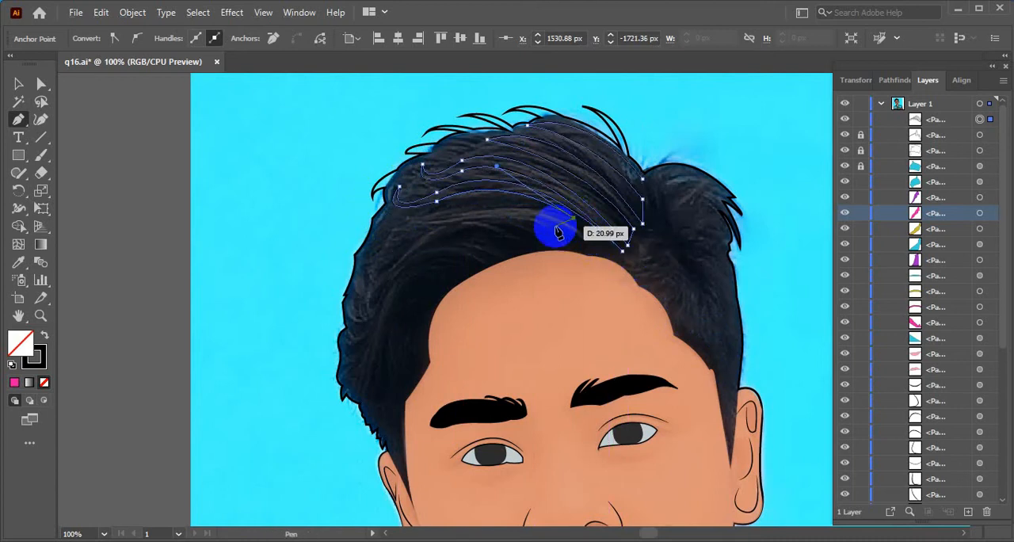
{"action": "left_click_drag", "start_coordinate": [599, 252], "coordinate": [597, 266]}
{"action": "left_click", "coordinate": [599, 251]}
Trace a strand back to the left hair edge, turn it in a curved tip, and return it to the hairline above the forehead
{"action": "mouse_move", "coordinate": [443, 210]}
{"action": "left_mouse_down"}
{"action": "mouse_move", "coordinate": [335, 229]}
{"action": "mouse_move", "coordinate": [388, 219]}
{"action": "mouse_move", "coordinate": [397, 192]}
{"action": "mouse_move", "coordinate": [385, 219]}
{"action": "mouse_move", "coordinate": [447, 228]}
{"action": "mouse_move", "coordinate": [444, 220]}
{"action": "left_mouse_up"}
{"action": "left_click", "coordinate": [443, 211]}
{"action": "left_click_drag", "start_coordinate": [521, 184], "coordinate": [534, 182]}
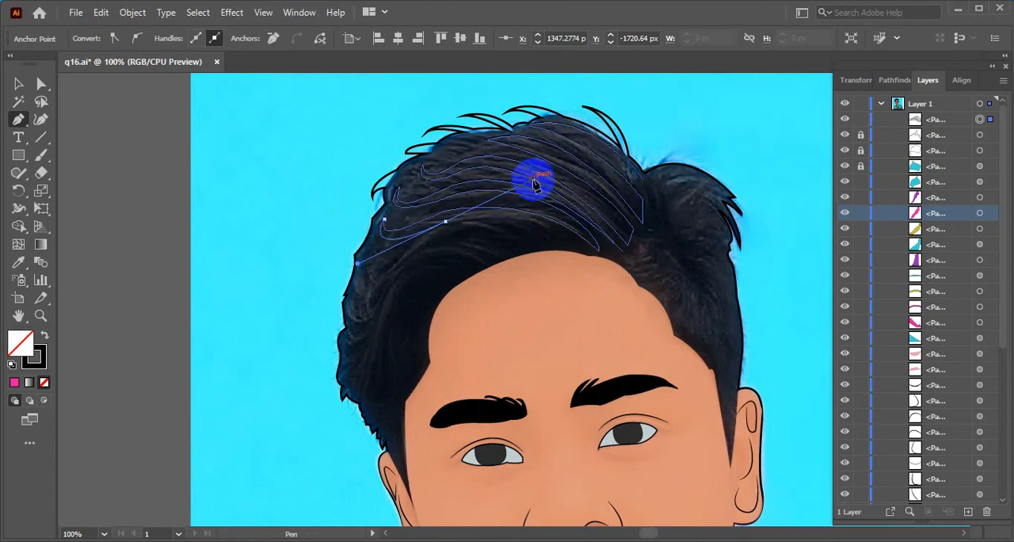
{"action": "left_click", "coordinate": [452, 236]}
{"action": "left_click_drag", "start_coordinate": [447, 228], "coordinate": [606, 276]}
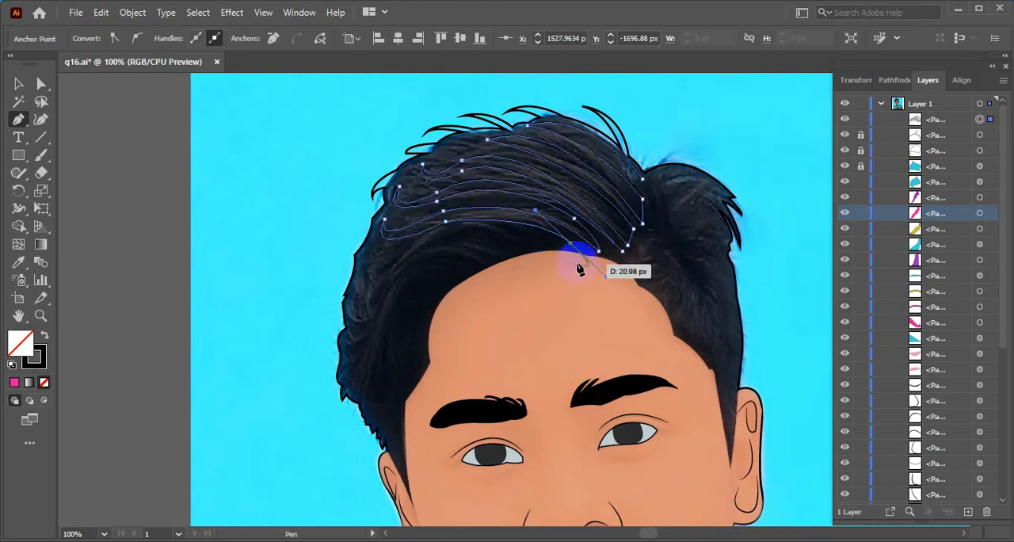
{"action": "left_click", "coordinate": [571, 245]}
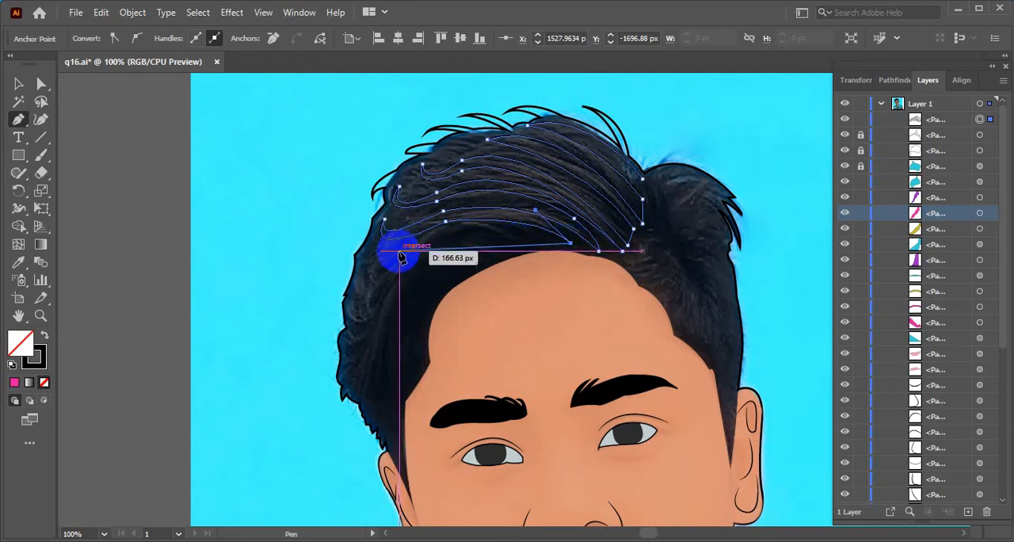
Add the next lower strand with a hooked tip at the left hair edge, ending at the top of the forehead hairline
{"action": "left_click_drag", "start_coordinate": [399, 252], "coordinate": [339, 296]}
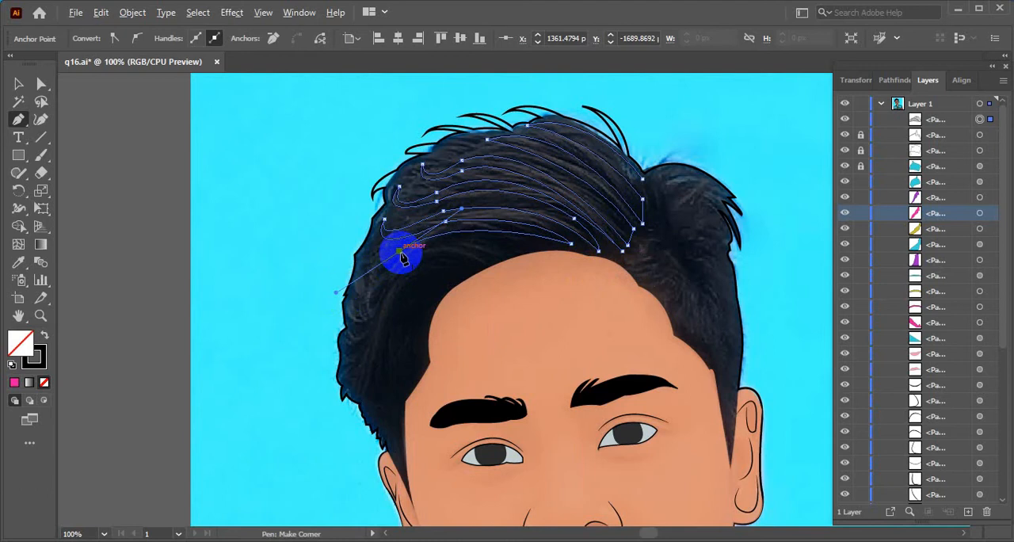
{"action": "left_click_drag", "start_coordinate": [367, 263], "coordinate": [385, 221]}
{"action": "left_click", "coordinate": [368, 264]}
{"action": "left_click_drag", "start_coordinate": [402, 259], "coordinate": [467, 201]}
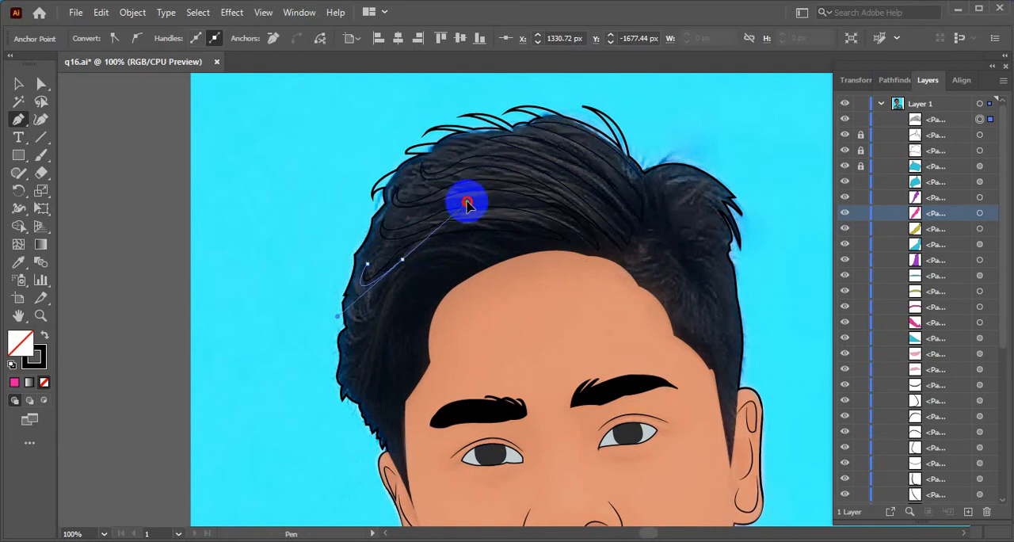
{"action": "left_click", "coordinate": [402, 259]}
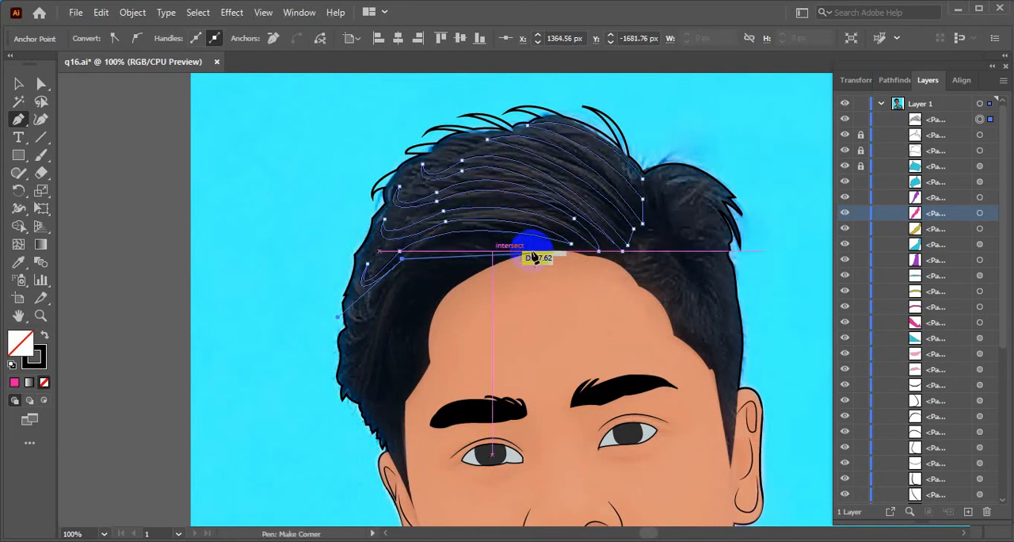
{"action": "left_click_drag", "start_coordinate": [544, 248], "coordinate": [640, 265]}
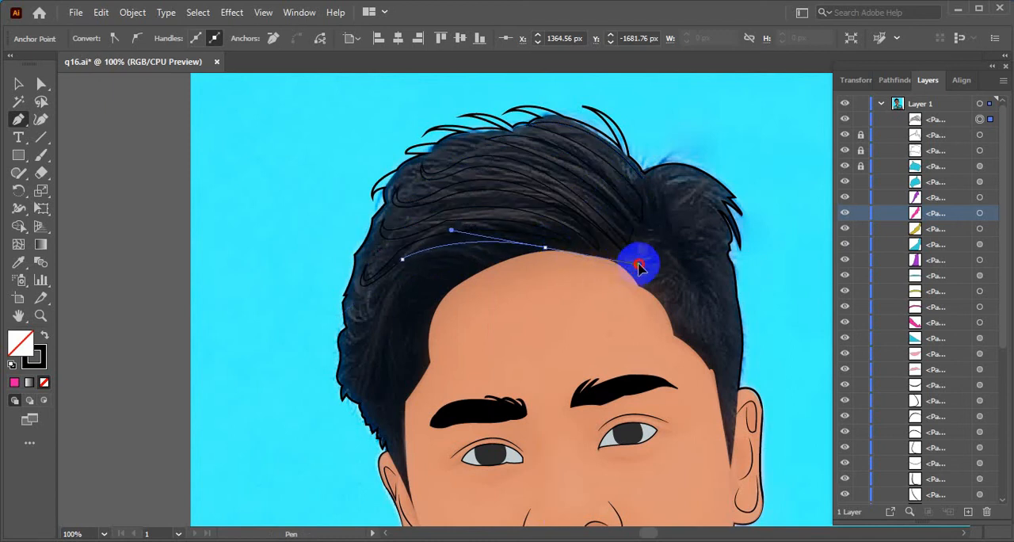
{"action": "left_click_drag", "start_coordinate": [545, 248], "coordinate": [547, 258]}
{"action": "left_click", "coordinate": [545, 250]}
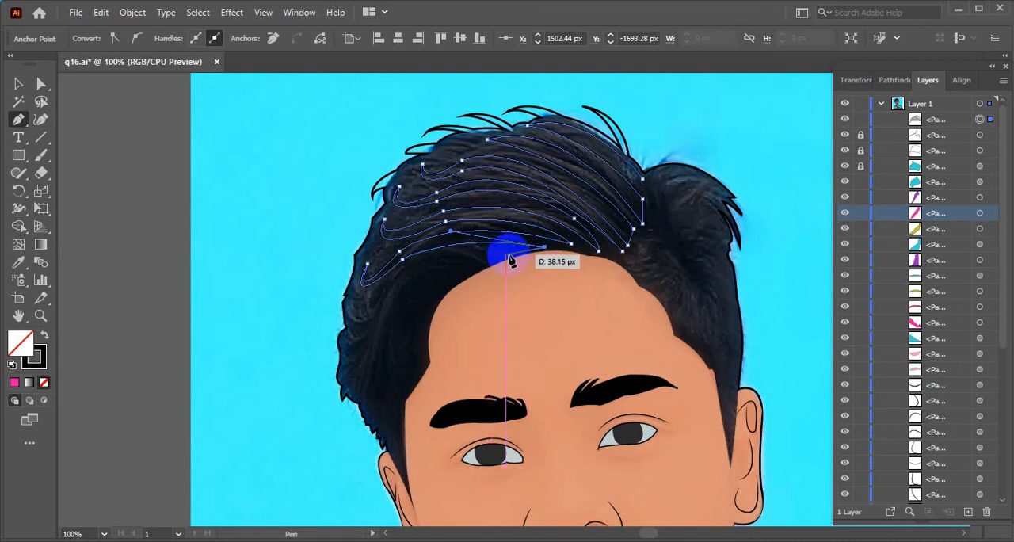
Trace another strand from the forehead hairline to a hooked tip midway down the left hair edge and back to the hairline
{"action": "left_click", "coordinate": [507, 255]}
{"action": "left_click_drag", "start_coordinate": [380, 299], "coordinate": [347, 356]}
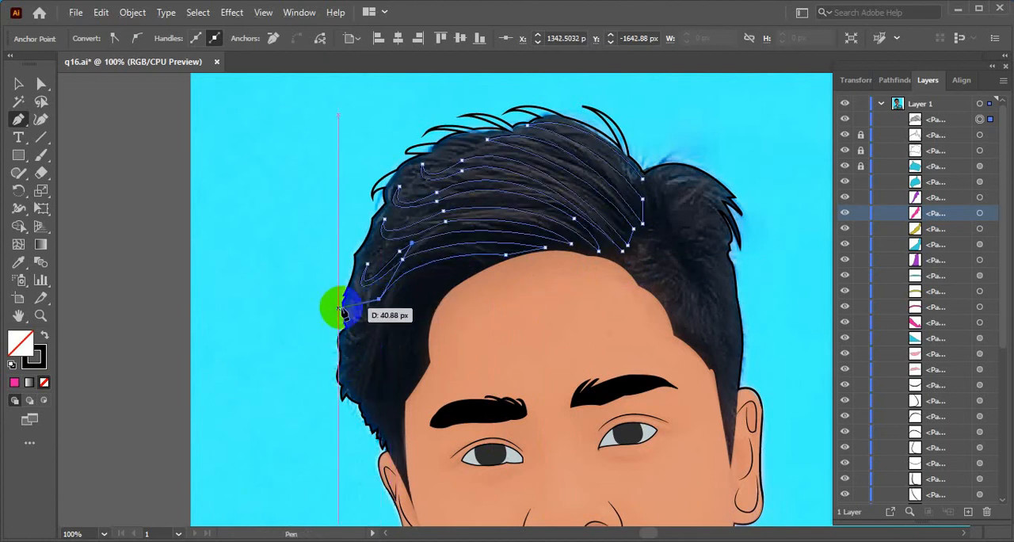
{"action": "left_click_drag", "start_coordinate": [353, 300], "coordinate": [358, 243]}
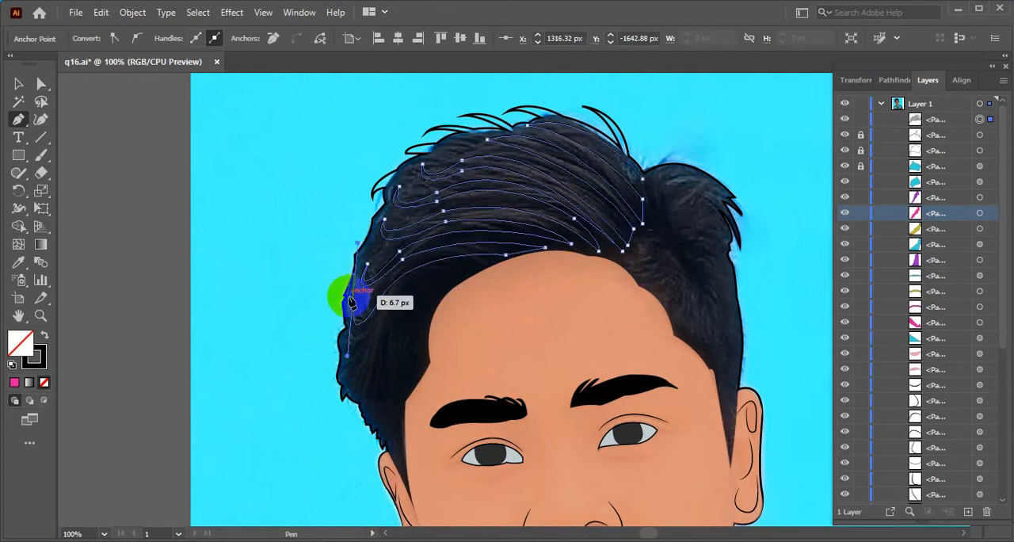
{"action": "left_click", "coordinate": [353, 300]}
{"action": "left_click_drag", "start_coordinate": [385, 310], "coordinate": [520, 278]}
{"action": "left_click", "coordinate": [387, 314]}
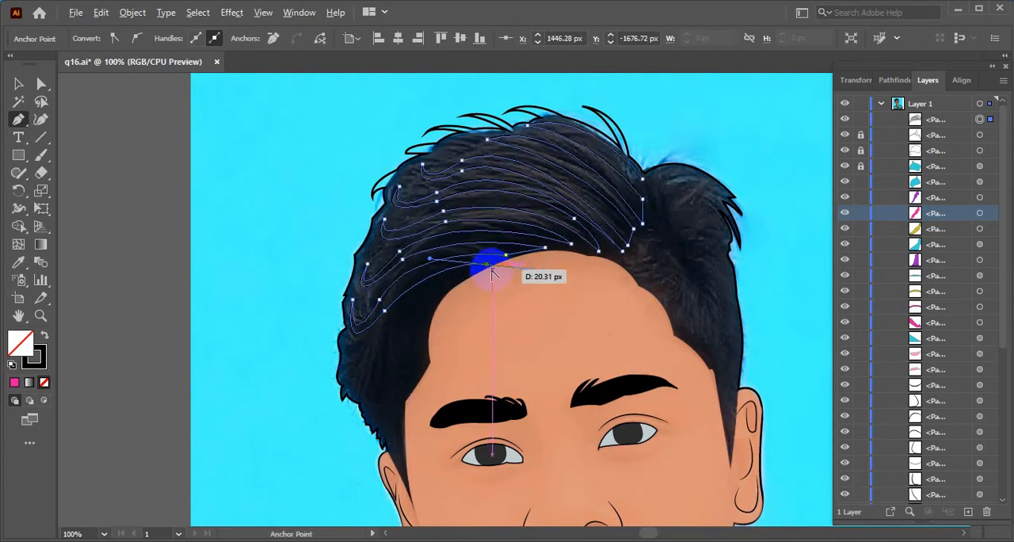
{"action": "left_click", "coordinate": [487, 267]}
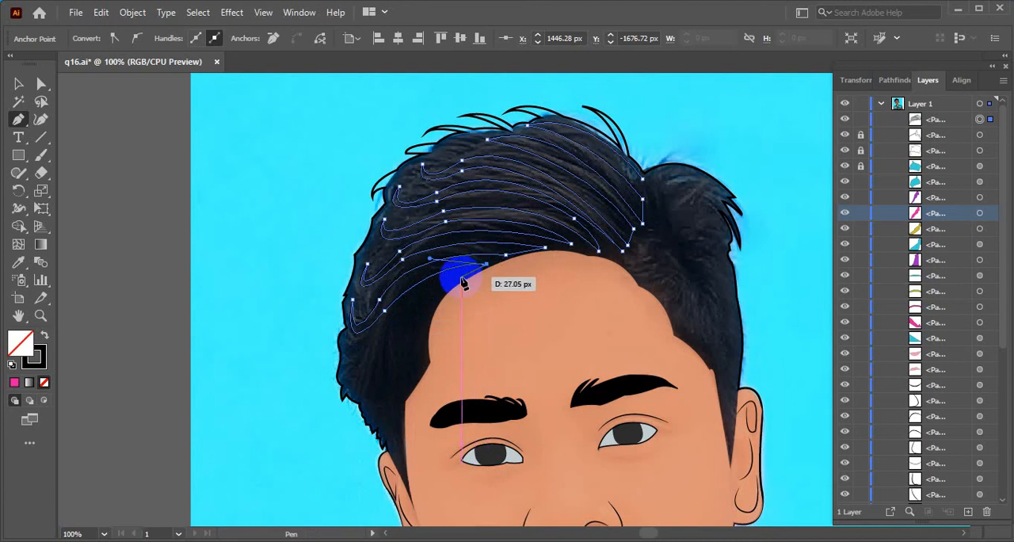
Trace the lowest strand to a hooked tip near the bottom of the left hair edge and end the open path at the forehead's left corner
{"action": "left_click_drag", "start_coordinate": [459, 279], "coordinate": [348, 376]}
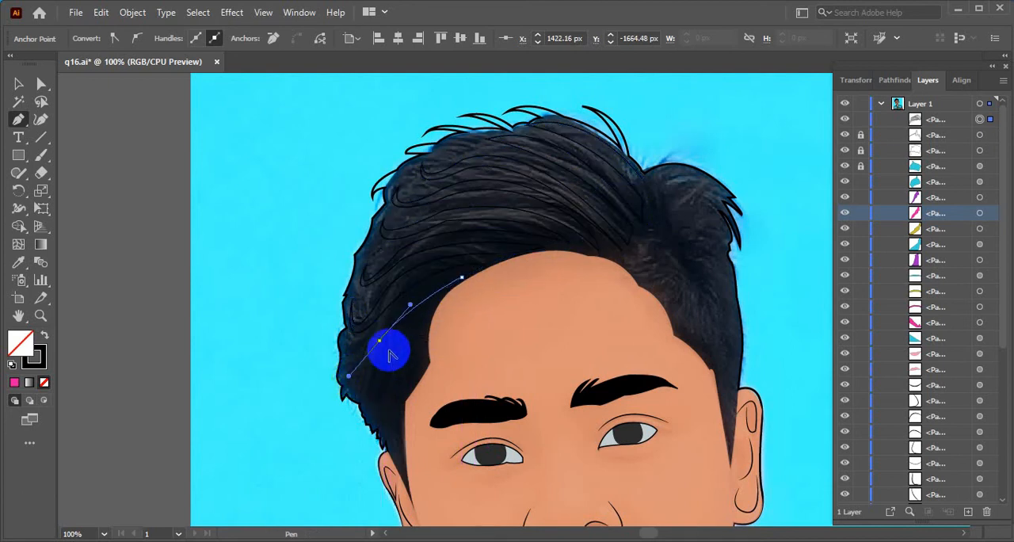
{"action": "left_click", "coordinate": [380, 341]}
{"action": "left_click_drag", "start_coordinate": [351, 356], "coordinate": [351, 319]}
{"action": "left_click", "coordinate": [351, 356]}
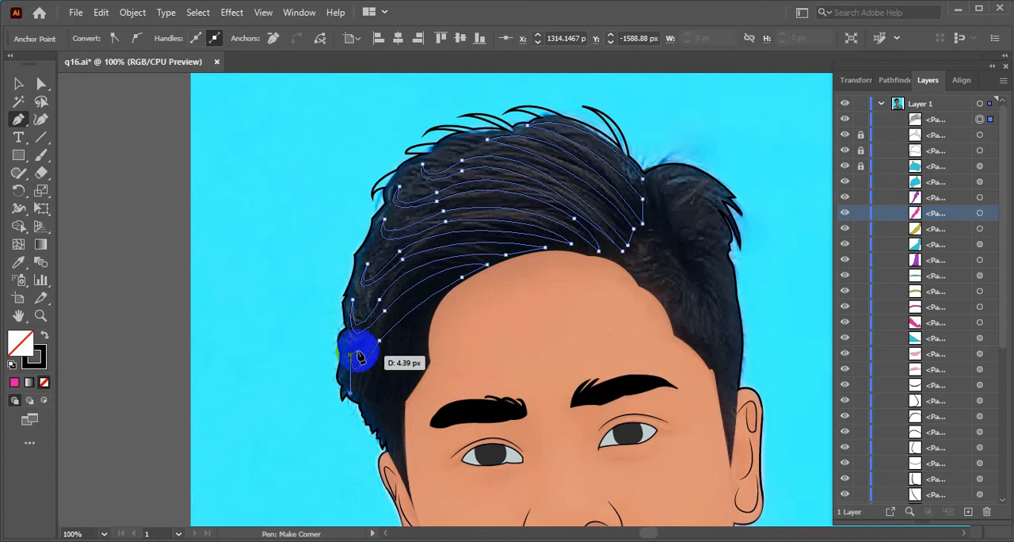
{"action": "left_click_drag", "start_coordinate": [383, 350], "coordinate": [423, 291]}
{"action": "left_click", "coordinate": [384, 347]}
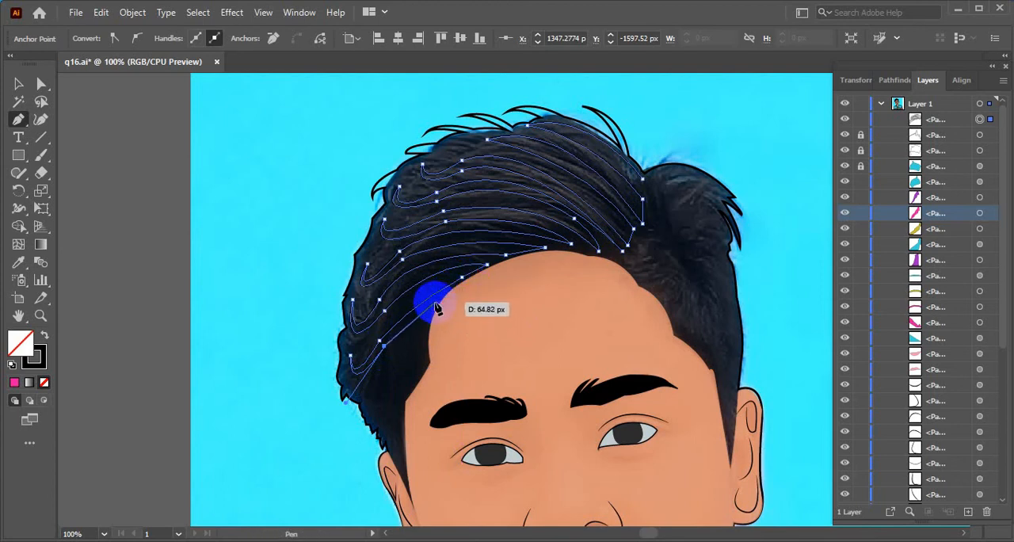
{"action": "left_click", "coordinate": [643, 180]}
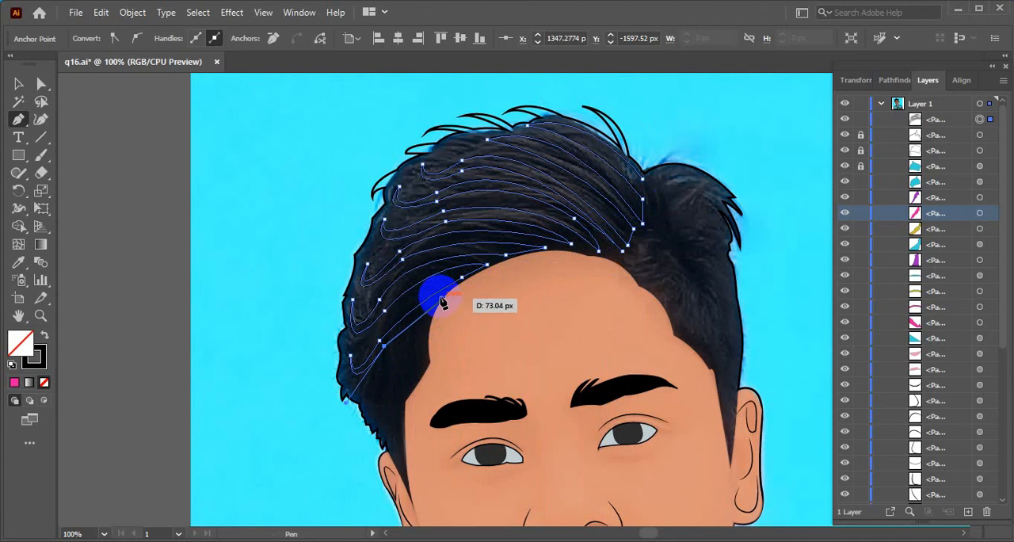
{"action": "left_click", "coordinate": [441, 301]}
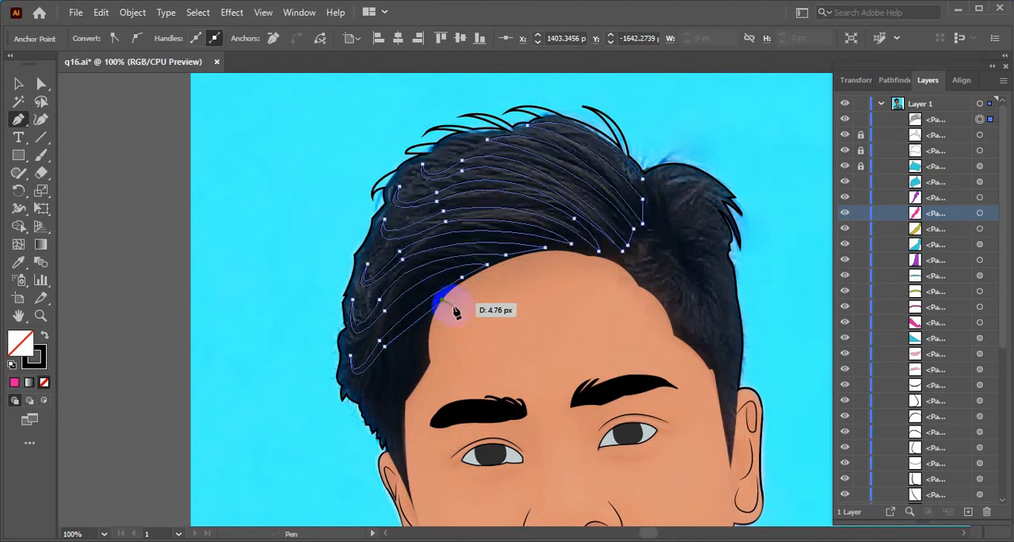
Change the stroke of the traced hair strand path to off-white F2F0F1 and deselect it
{"action": "left_click", "coordinate": [17, 85]}
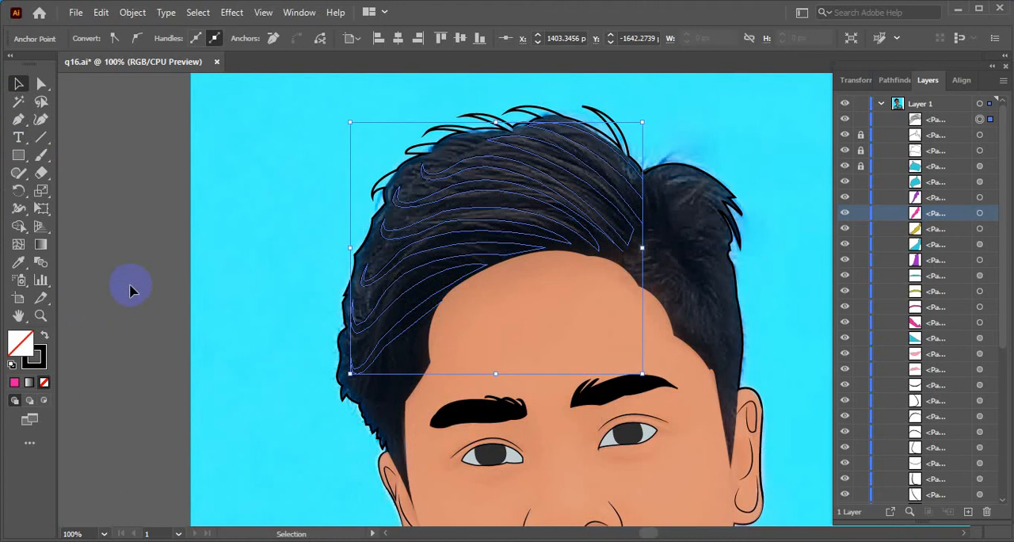
{"action": "left_click", "coordinate": [507, 224]}
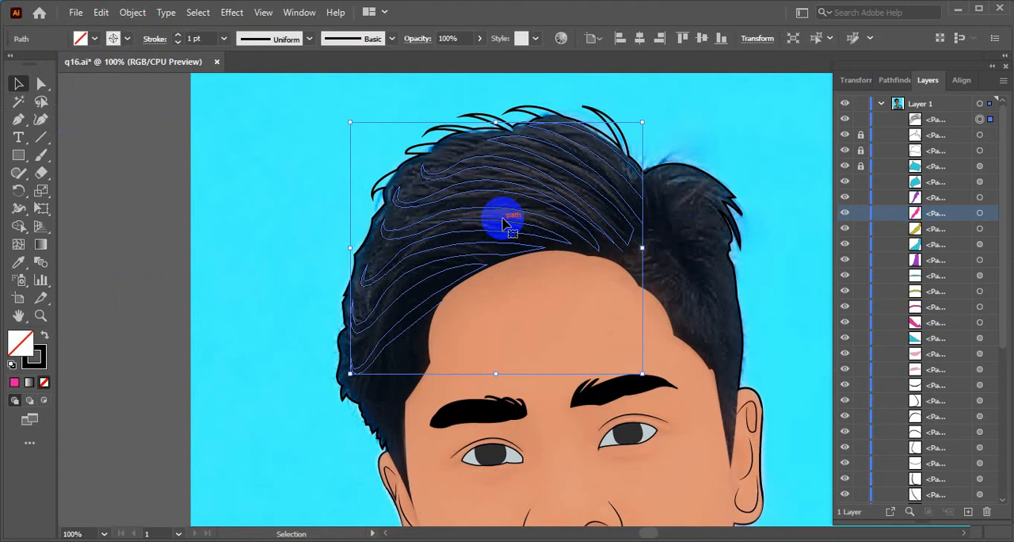
{"action": "left_click", "coordinate": [122, 39]}
{"action": "left_click", "coordinate": [122, 39]}
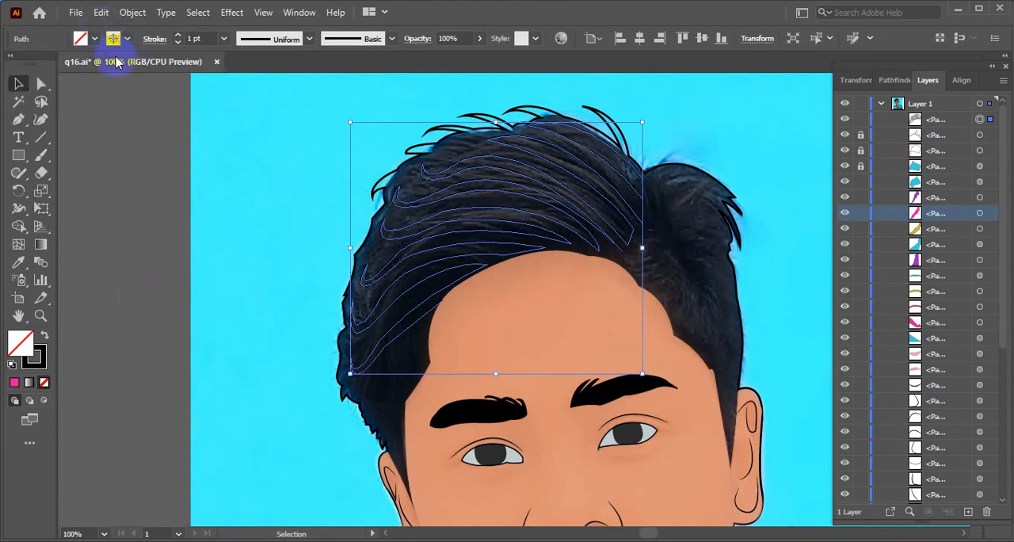
{"action": "double_click", "coordinate": [45, 356]}
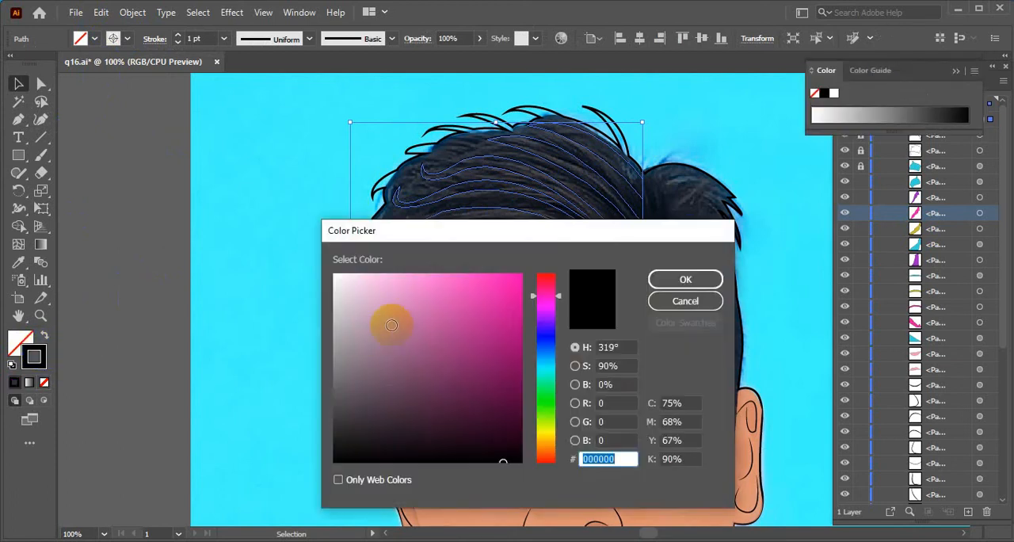
{"action": "left_click", "coordinate": [342, 285]}
{"action": "left_click", "coordinate": [668, 279]}
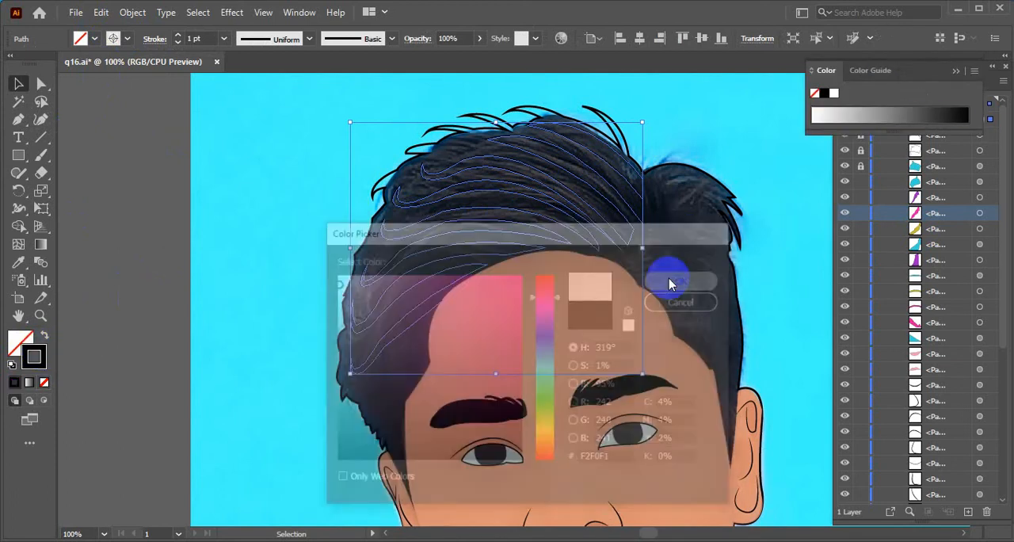
{"action": "left_click", "coordinate": [99, 103]}
Continue the white hair path with the Pen tool from its starting anchor at the parting, curving over the right tuft to its outer tip
{"action": "scroll", "coordinate": [498, 165], "scroll_direction": "down", "scroll_amount": 4}
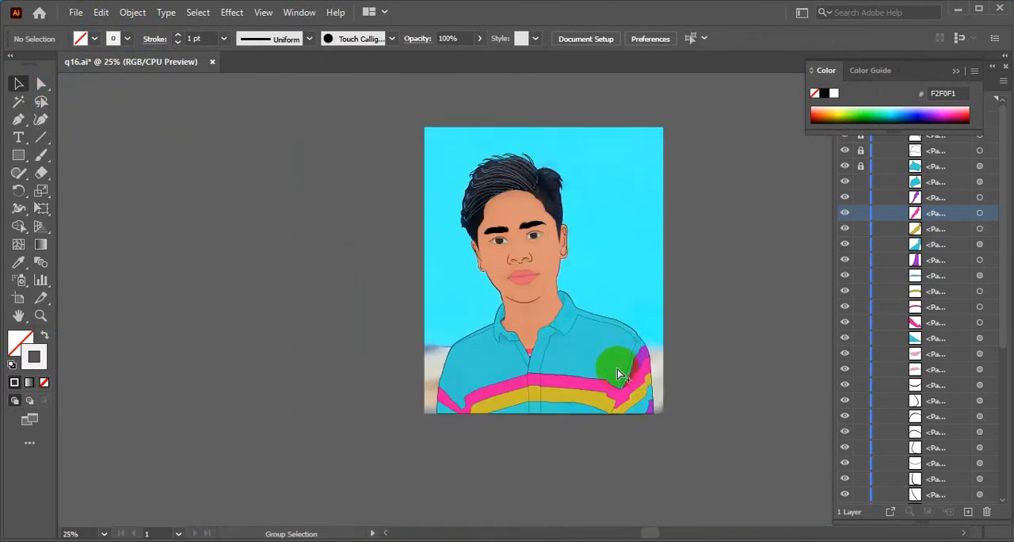
{"action": "scroll", "coordinate": [536, 232], "scroll_direction": "up", "scroll_amount": 1}
{"action": "scroll", "coordinate": [536, 232], "scroll_direction": "up", "scroll_amount": 3}
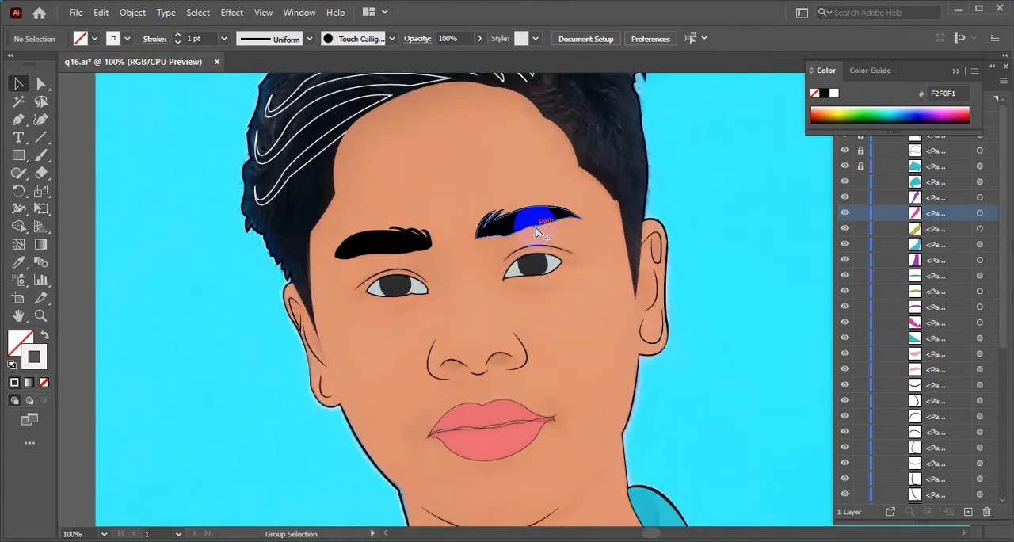
{"action": "scroll", "coordinate": [535, 228], "scroll_direction": "up", "scroll_amount": 1}
{"action": "left_click_drag", "start_coordinate": [507, 149], "coordinate": [502, 336]}
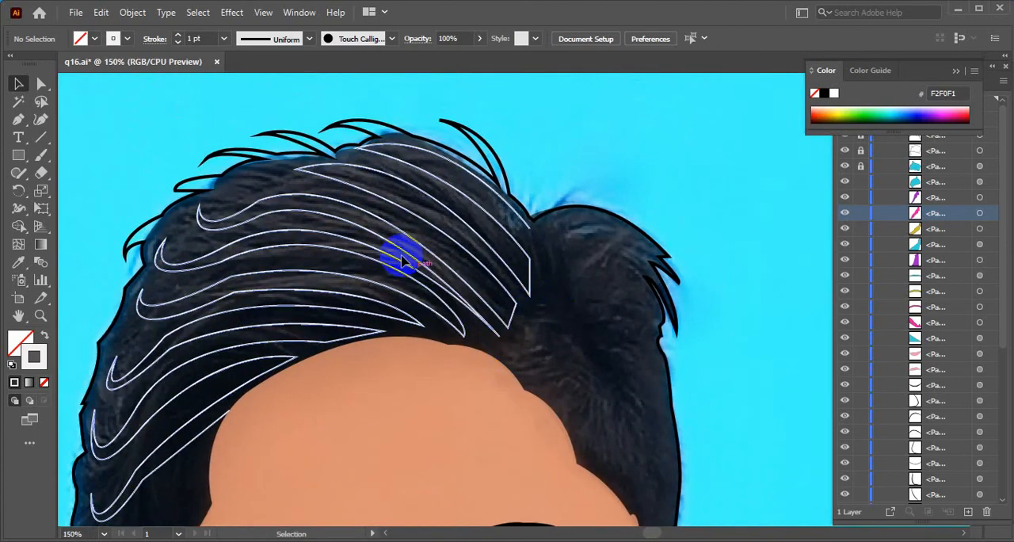
{"action": "left_click", "coordinate": [18, 119]}
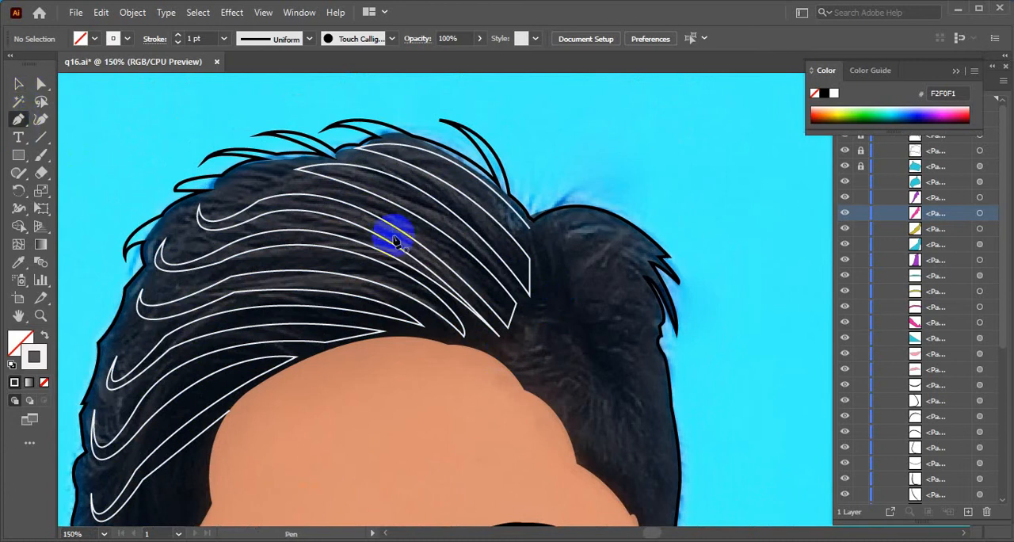
{"action": "left_click", "coordinate": [531, 230]}
{"action": "left_click_drag", "start_coordinate": [654, 244], "coordinate": [731, 294]}
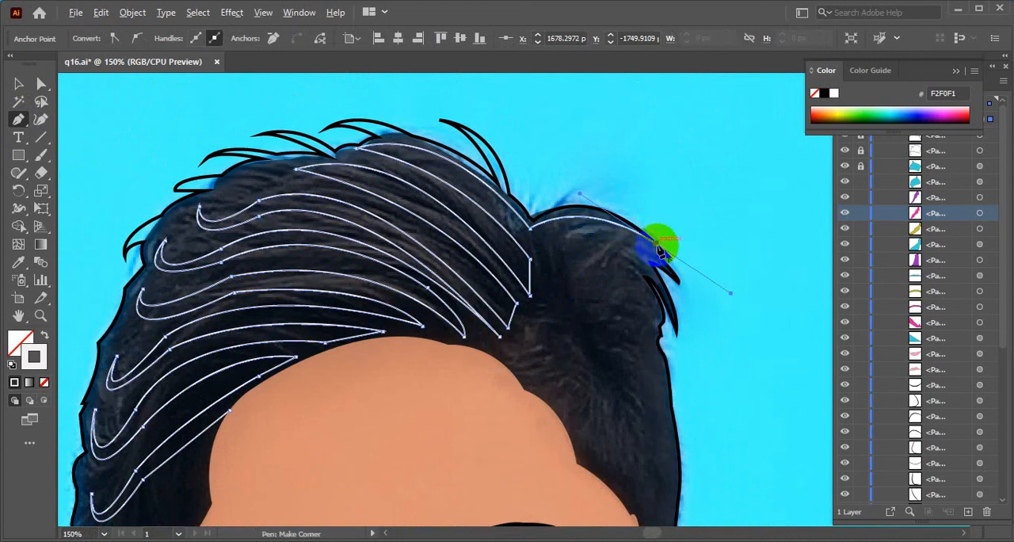
{"action": "left_click", "coordinate": [658, 245]}
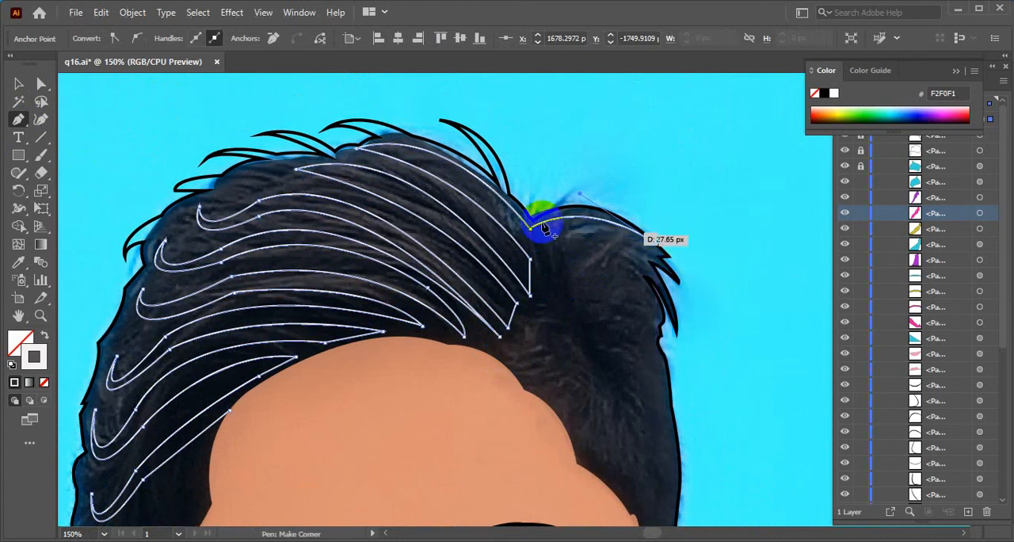
Bring the first right-tuft strand back to the parting, and trace a second strand beneath it to the tuft's outer edge and back
{"action": "left_click_drag", "start_coordinate": [536, 225], "coordinate": [493, 247]}
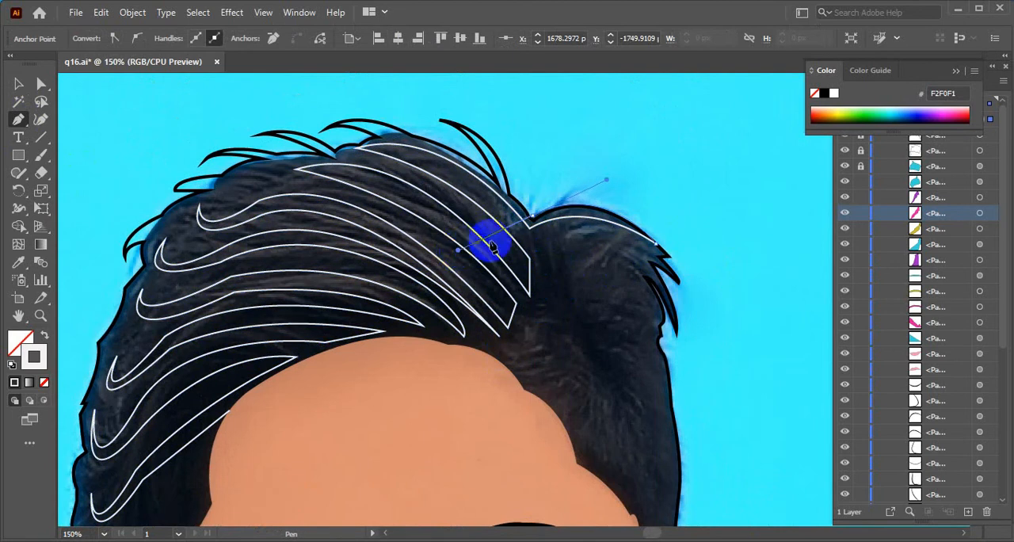
{"action": "left_click", "coordinate": [537, 231]}
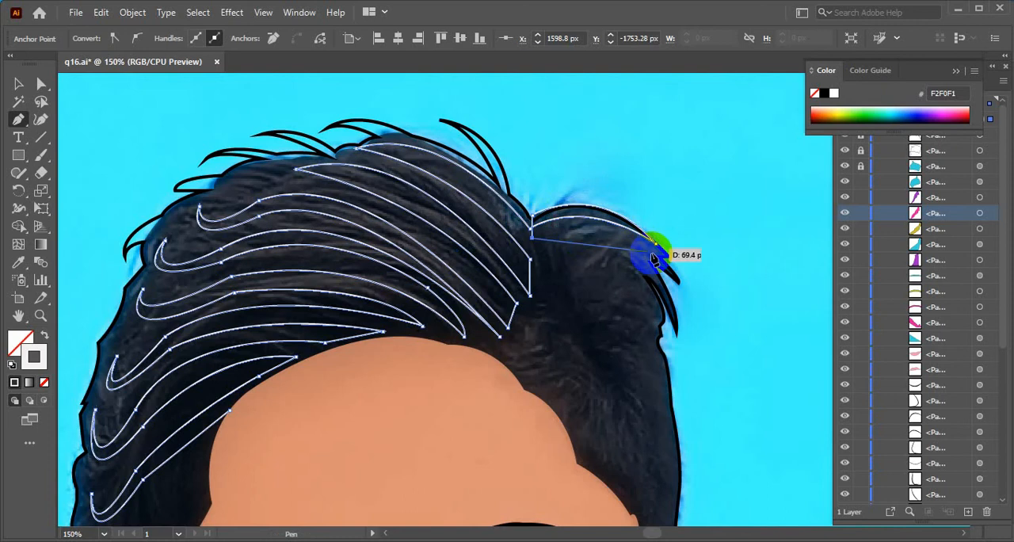
{"action": "mouse_move", "coordinate": [655, 258]}
{"action": "left_mouse_down"}
{"action": "mouse_move", "coordinate": [639, 256]}
{"action": "mouse_move", "coordinate": [661, 259]}
{"action": "left_mouse_up"}
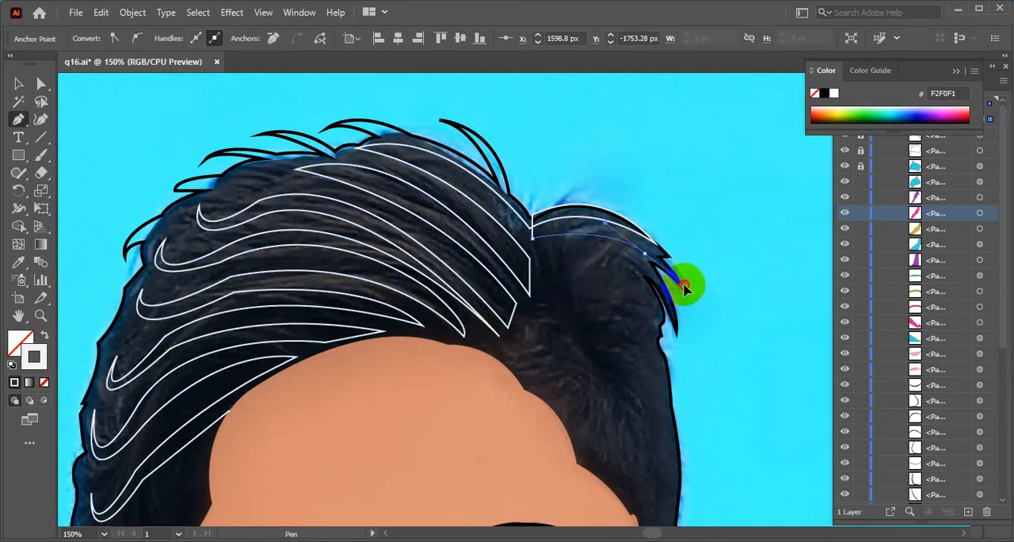
{"action": "left_click_drag", "start_coordinate": [688, 297], "coordinate": [688, 297]}
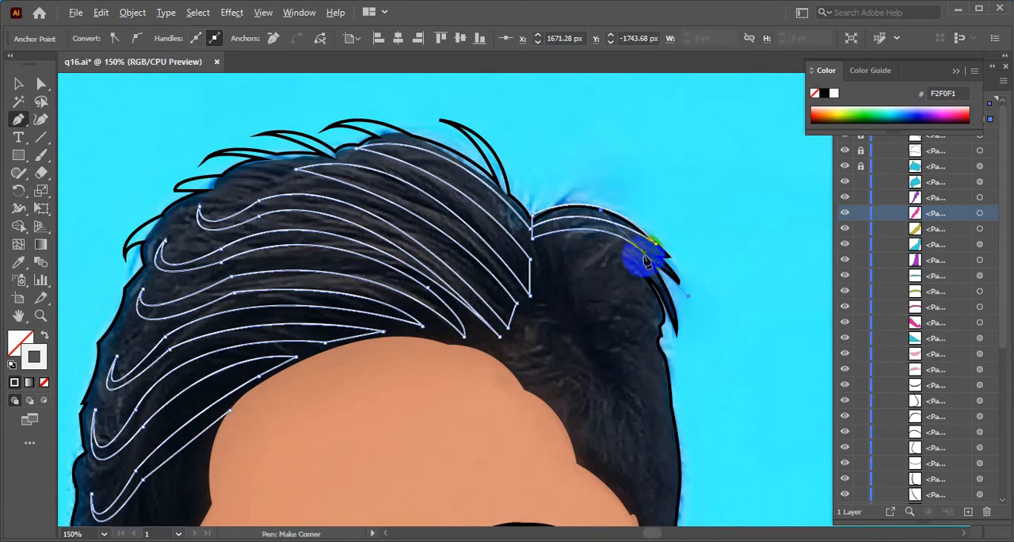
{"action": "left_click", "coordinate": [645, 259]}
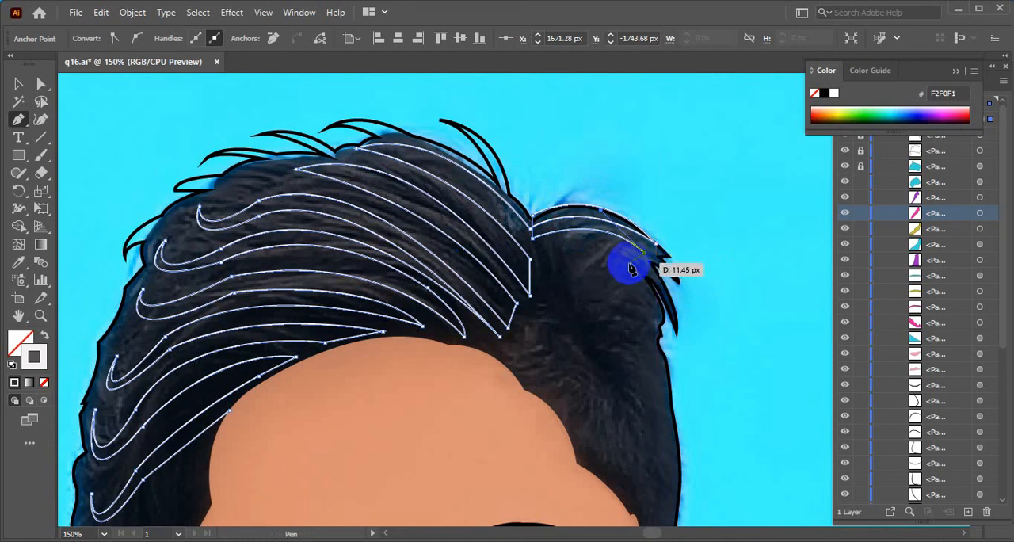
{"action": "left_click_drag", "start_coordinate": [536, 245], "coordinate": [511, 265]}
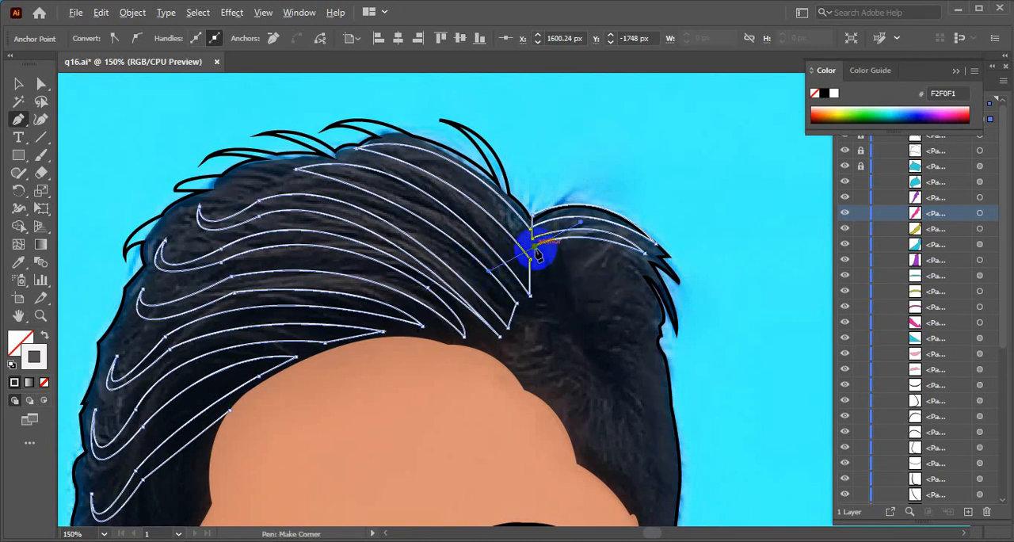
{"action": "left_click", "coordinate": [537, 249]}
Trace a short strand with a hooked tip from the parting beneath the second right-tuft strand and back to the parting
{"action": "left_click_drag", "start_coordinate": [615, 267], "coordinate": [638, 267]}
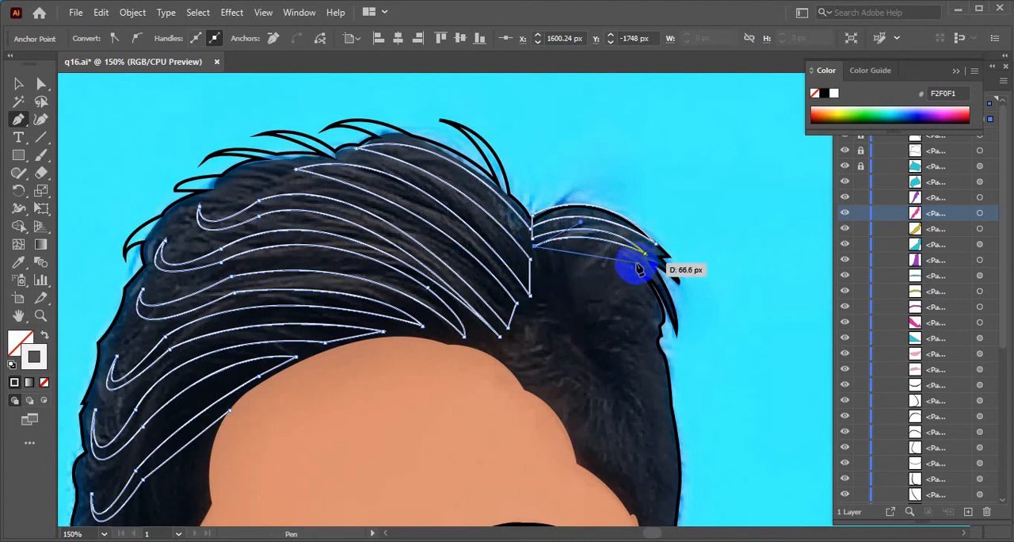
{"action": "left_click_drag", "start_coordinate": [588, 248], "coordinate": [594, 248]}
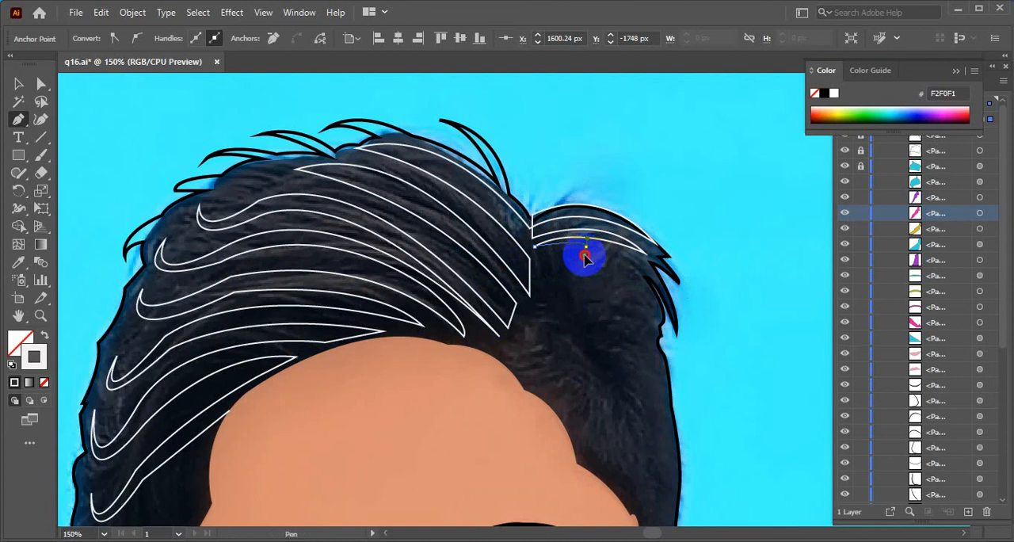
{"action": "key", "text": "alt"}
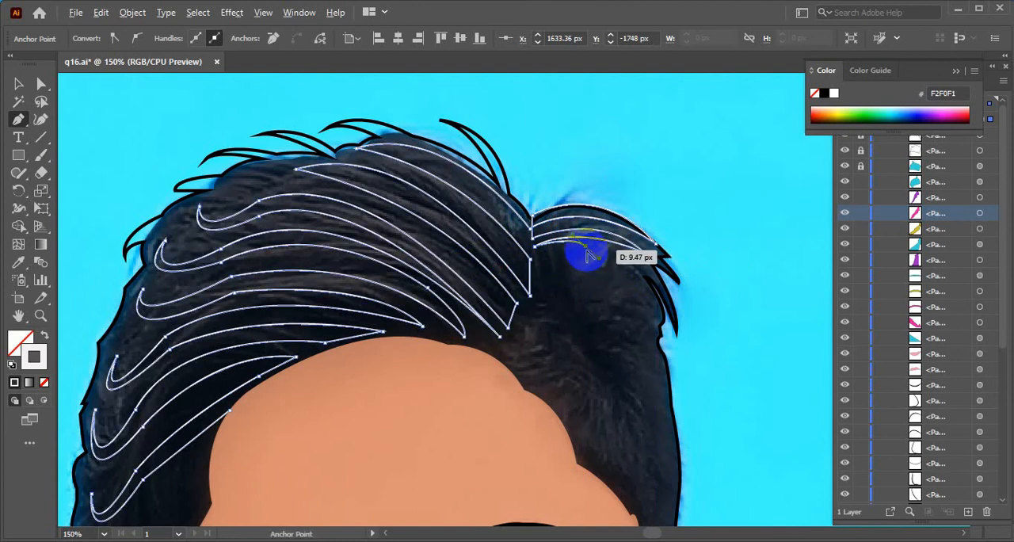
{"action": "left_click_drag", "start_coordinate": [613, 252], "coordinate": [632, 240]}
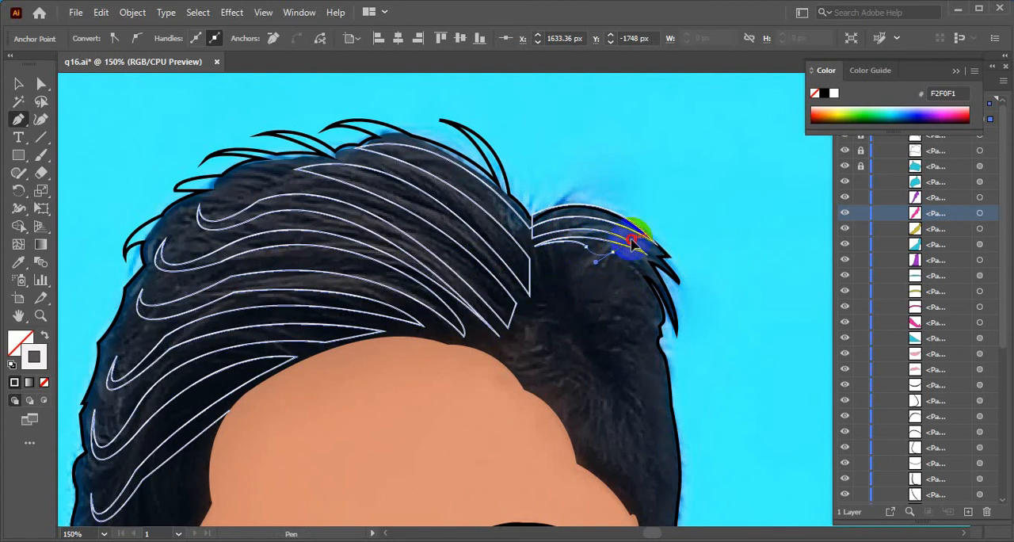
{"action": "left_click", "coordinate": [613, 252]}
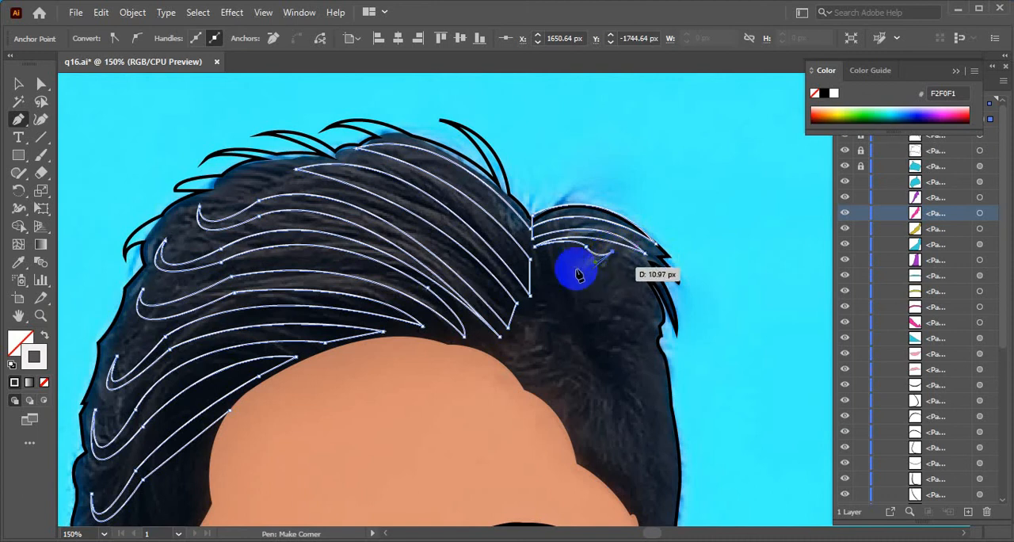
{"action": "left_click_drag", "start_coordinate": [584, 253], "coordinate": [555, 232]}
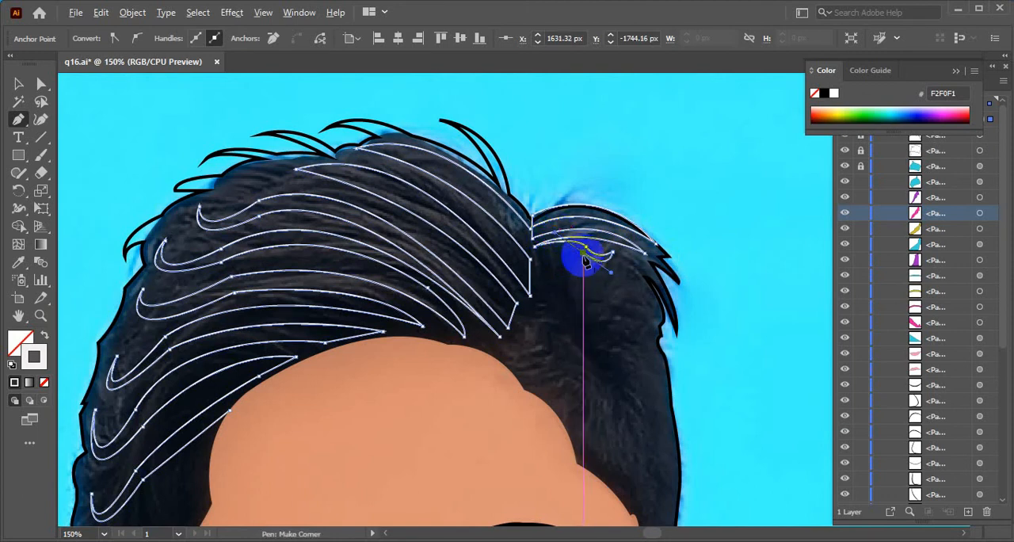
{"action": "left_click", "coordinate": [582, 254]}
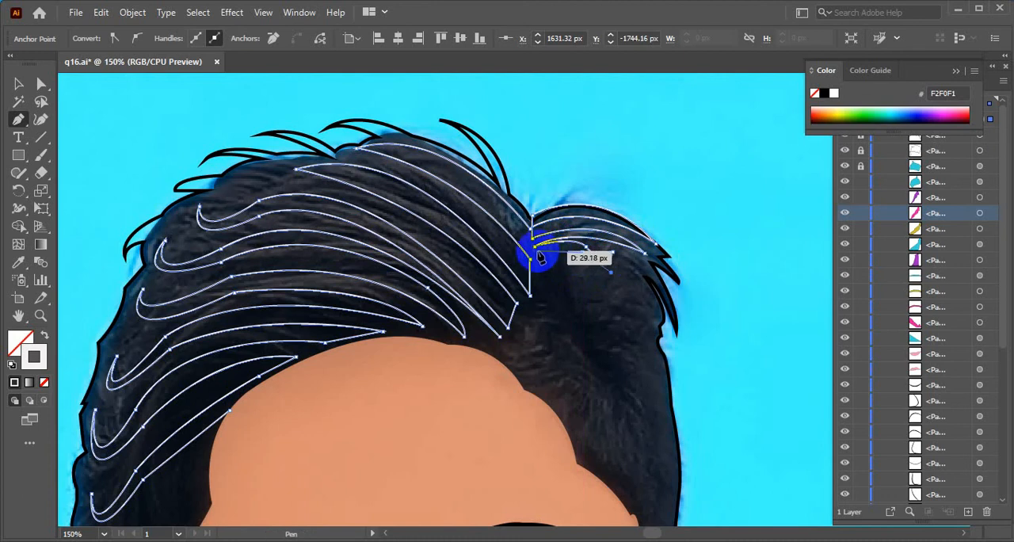
{"action": "left_click_drag", "start_coordinate": [540, 258], "coordinate": [522, 264]}
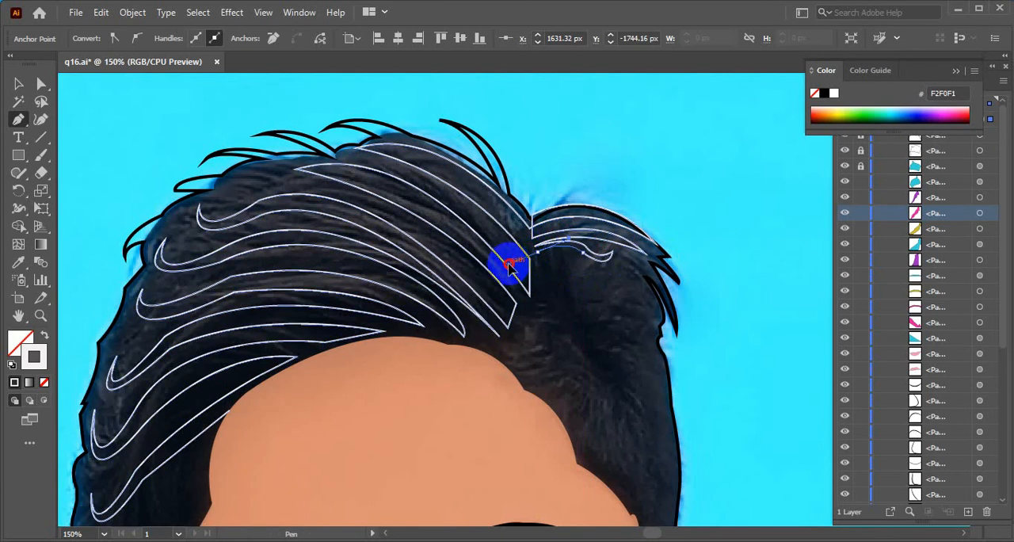
{"action": "left_click_drag", "start_coordinate": [508, 263], "coordinate": [507, 264]}
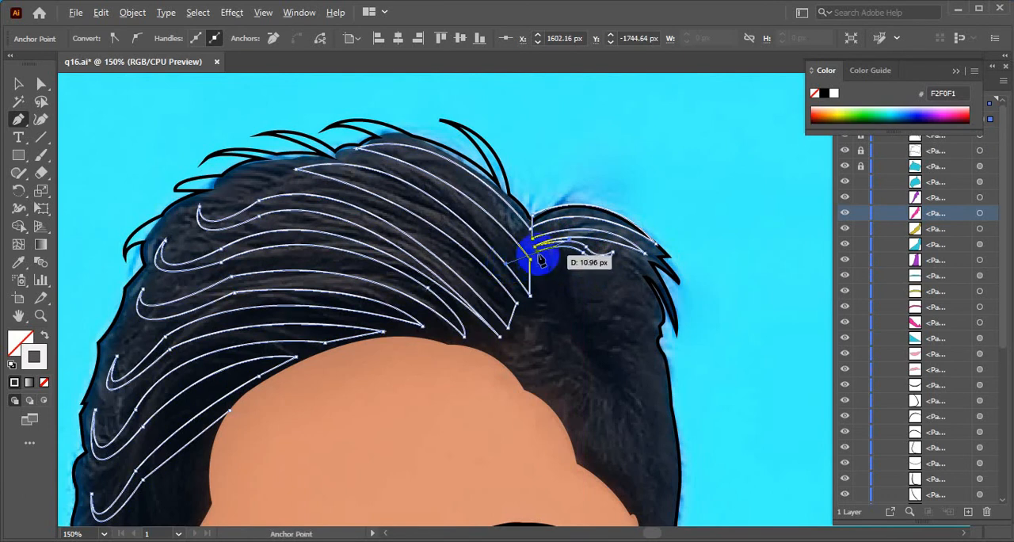
{"action": "left_click", "coordinate": [537, 253]}
Curve the white path from the parting up to the crown just inside the uppermost strand, and end and deselect the open path
{"action": "left_click_drag", "start_coordinate": [386, 149], "coordinate": [329, 158]}
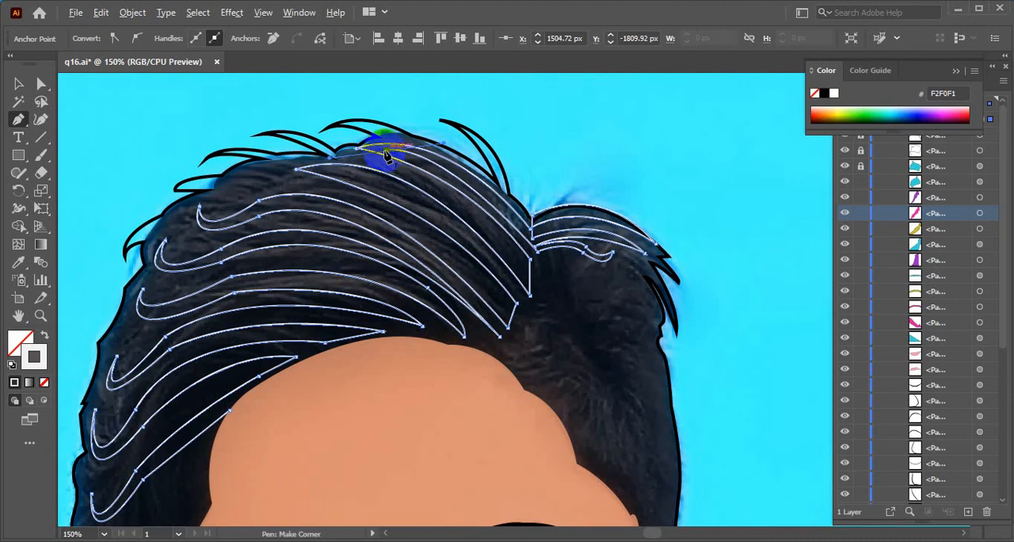
{"action": "left_click", "coordinate": [18, 83]}
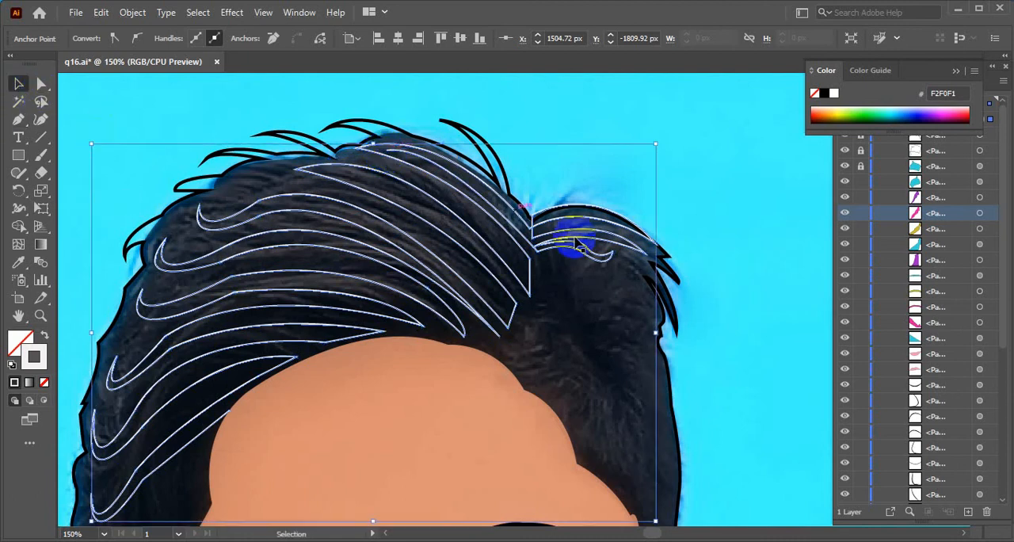
{"action": "left_click", "coordinate": [698, 313]}
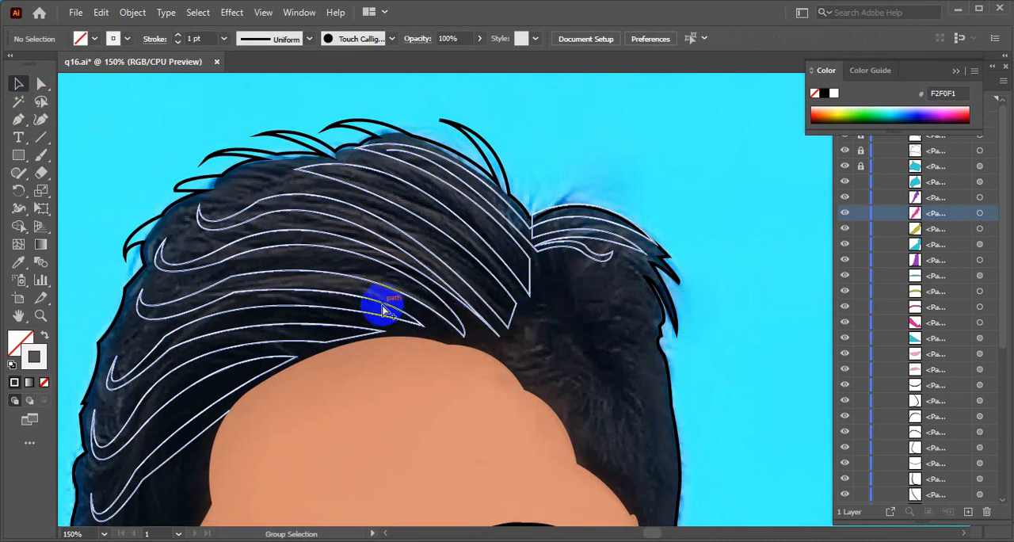
Examine the whole portrait with the new hair strands, and toggle the topmost path's visibility off and on to identify it
{"action": "scroll", "coordinate": [383, 308], "scroll_direction": "down", "scroll_amount": 2}
{"action": "scroll", "coordinate": [383, 307], "scroll_direction": "down", "scroll_amount": 3}
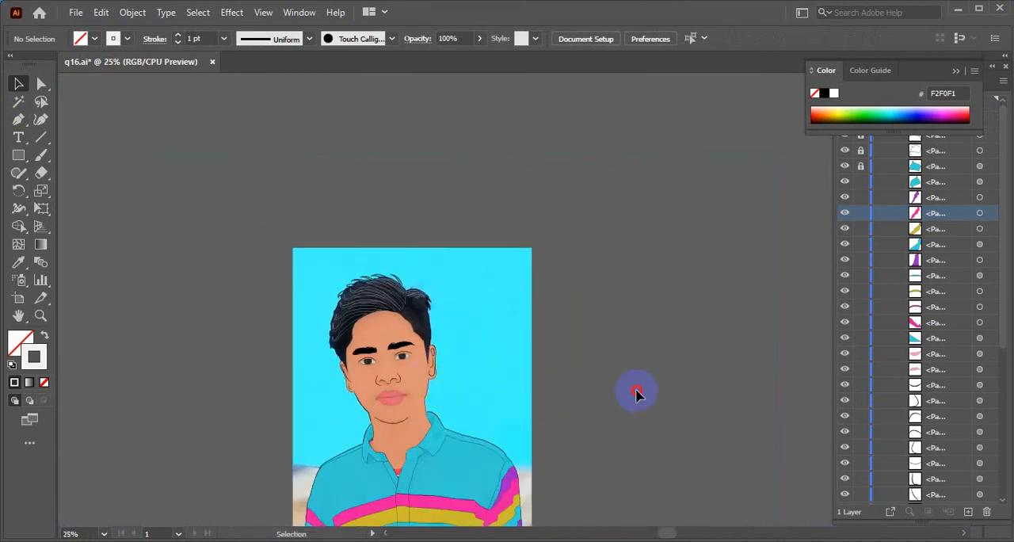
{"action": "left_click_drag", "start_coordinate": [431, 432], "coordinate": [446, 329]}
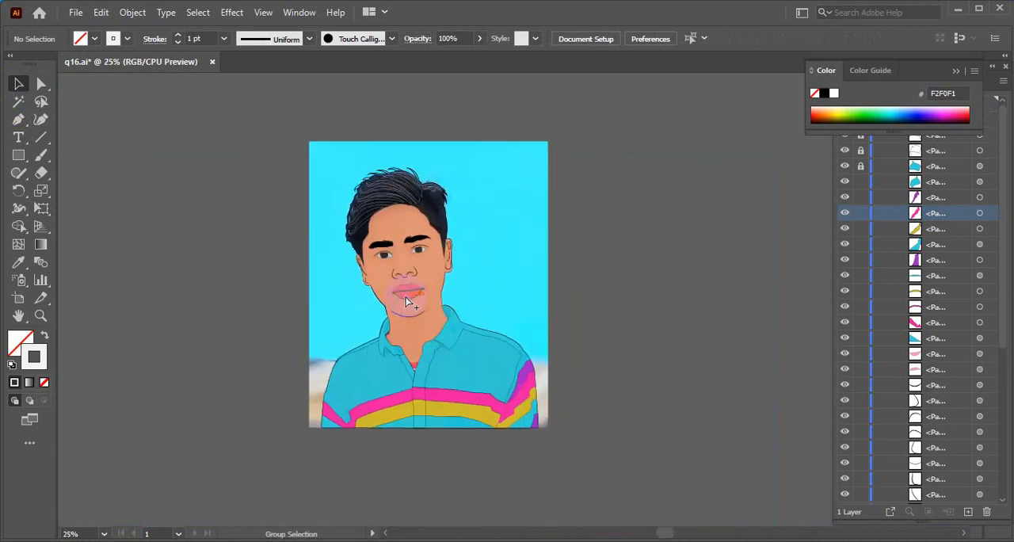
{"action": "scroll", "coordinate": [406, 302], "scroll_direction": "up", "scroll_amount": 2}
{"action": "left_click", "coordinate": [980, 214]}
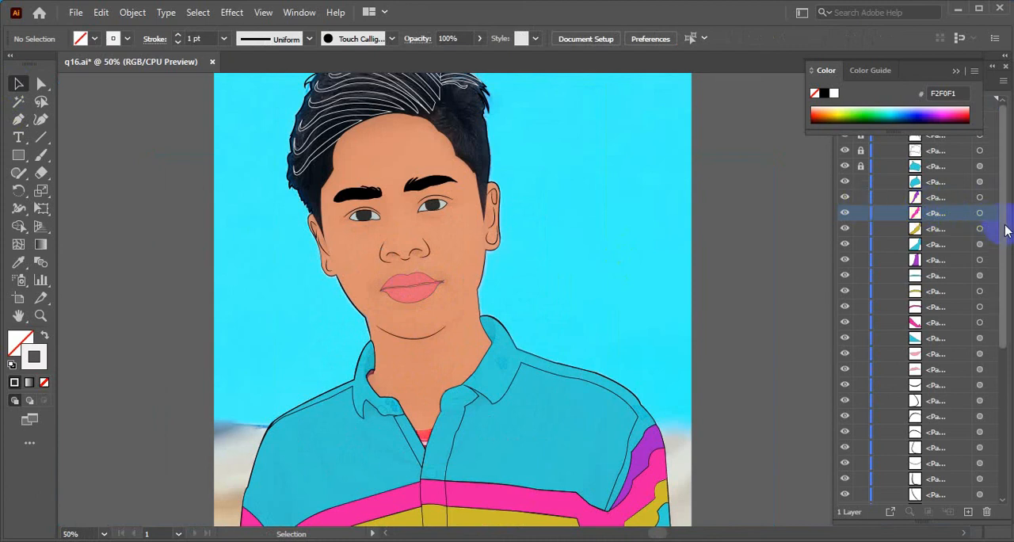
{"action": "left_click_drag", "start_coordinate": [1005, 226], "coordinate": [1000, 198]}
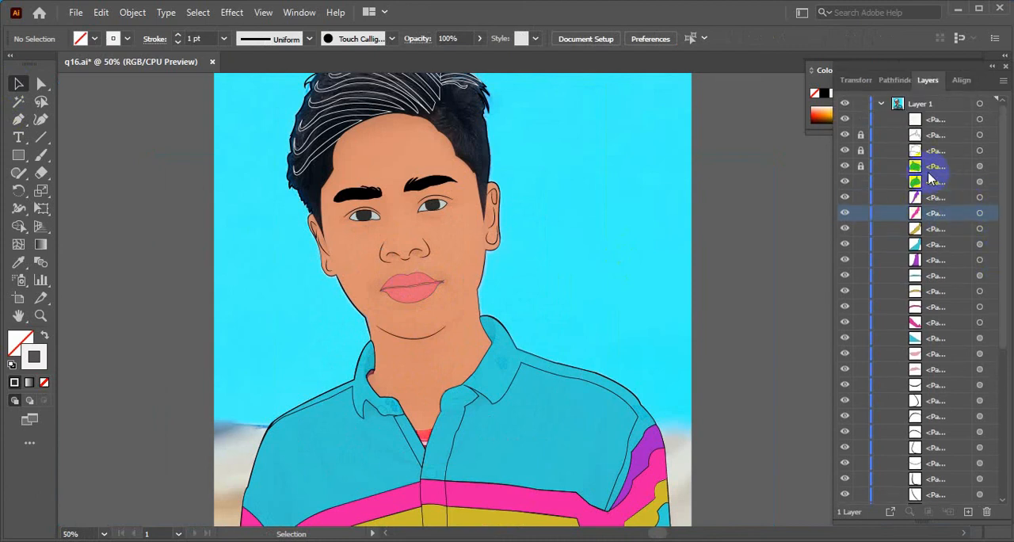
{"action": "left_click", "coordinate": [931, 138]}
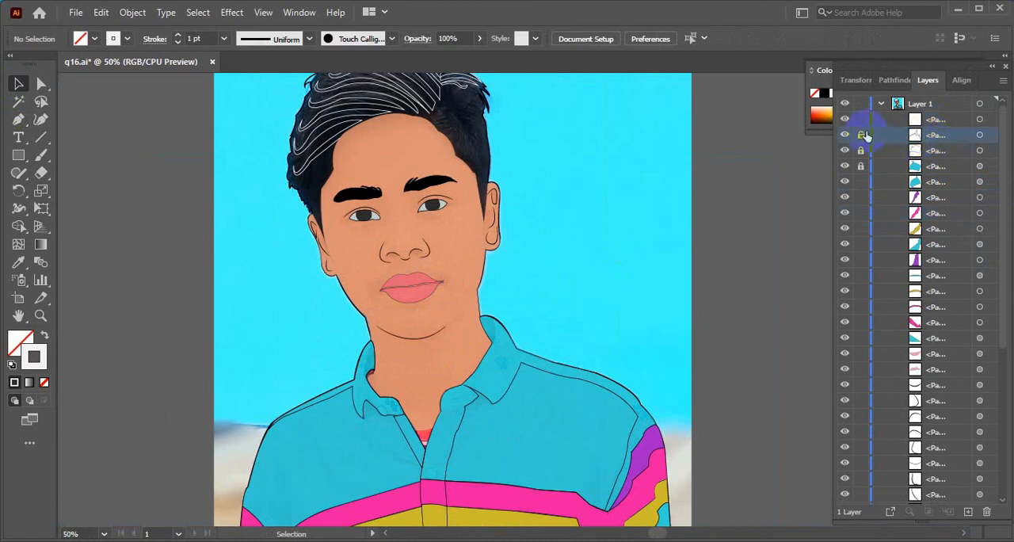
{"action": "left_click", "coordinate": [845, 120]}
{"action": "left_click", "coordinate": [845, 120]}
Inspect the portrait from the hair and face down to the shirt collar for areas that still lack colour
{"action": "scroll", "coordinate": [537, 263], "scroll_direction": "up", "scroll_amount": 1}
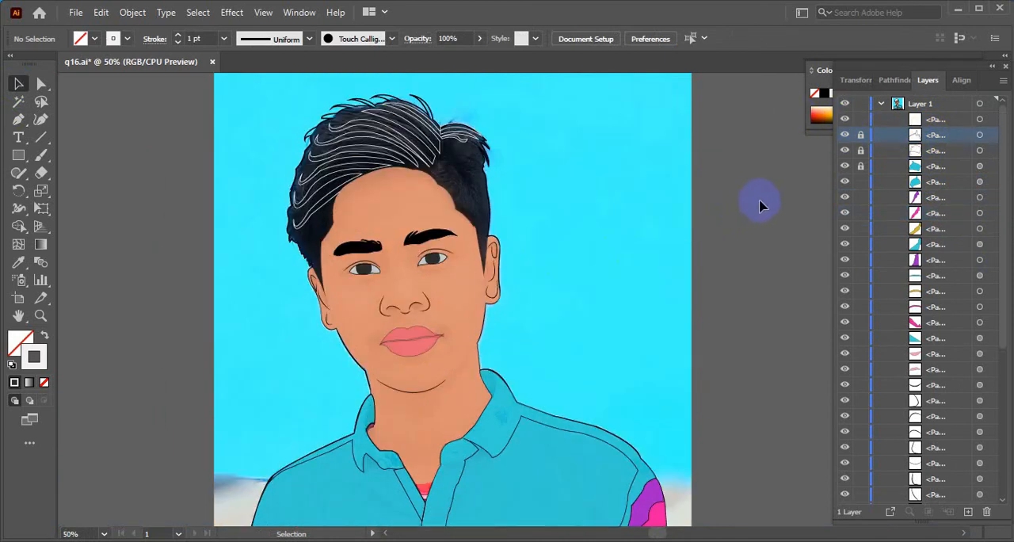
{"action": "scroll", "coordinate": [418, 267], "scroll_direction": "down", "scroll_amount": 3}
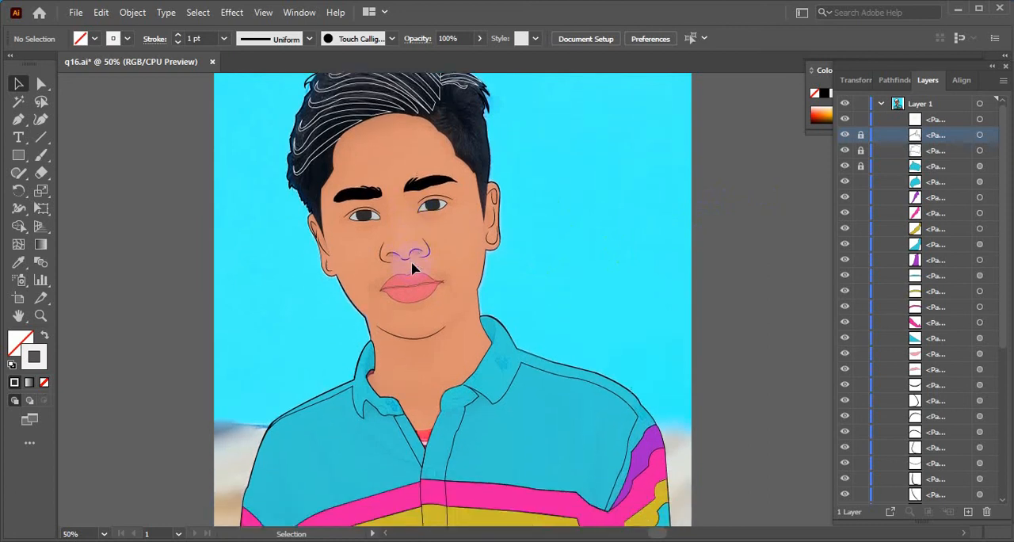
{"action": "scroll", "coordinate": [491, 247], "scroll_direction": "down", "scroll_amount": 2}
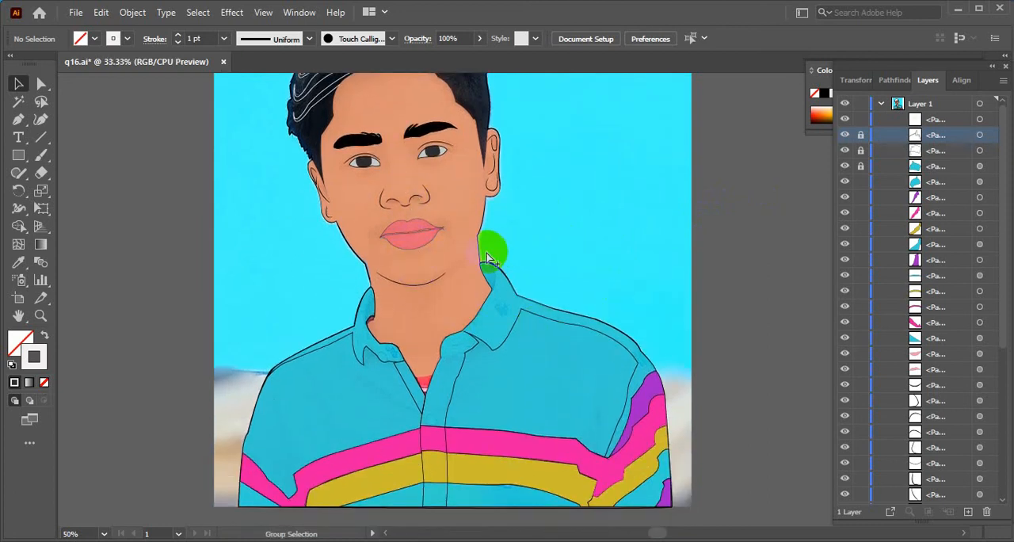
{"action": "scroll", "coordinate": [487, 257], "scroll_direction": "down", "scroll_amount": 1}
{"action": "scroll", "coordinate": [493, 260], "scroll_direction": "up", "scroll_amount": 1}
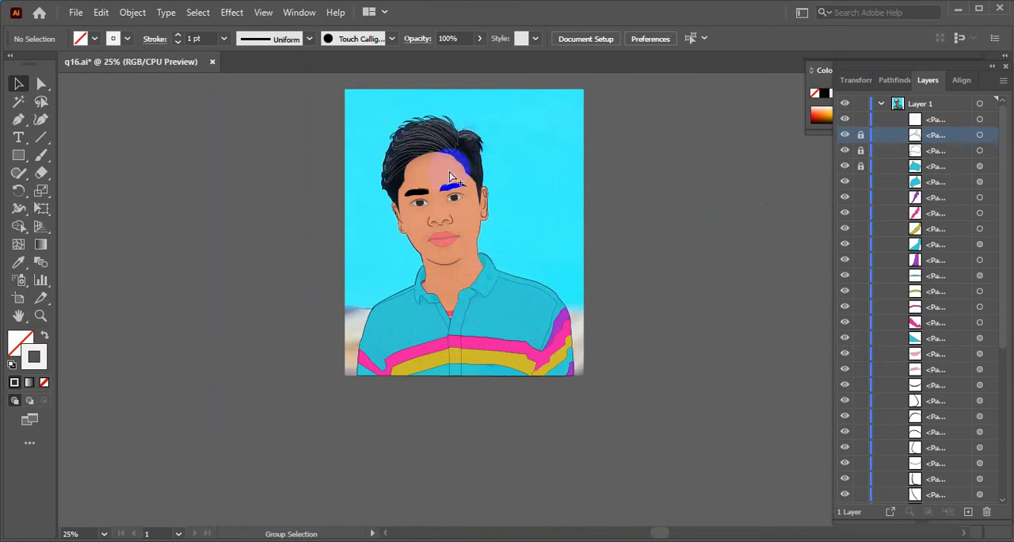
{"action": "scroll", "coordinate": [450, 184], "scroll_direction": "up", "scroll_amount": 1}
{"action": "scroll", "coordinate": [450, 183], "scroll_direction": "up", "scroll_amount": 3}
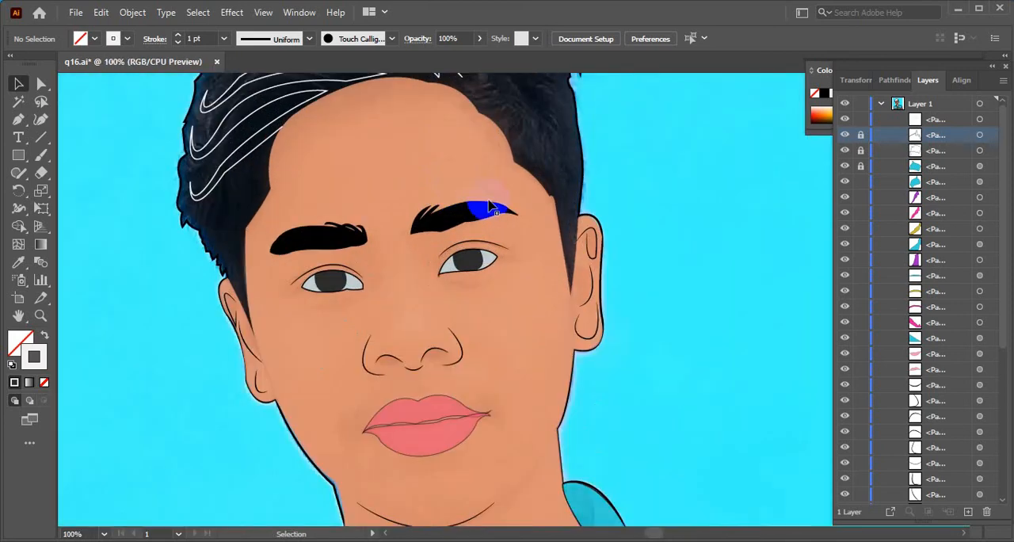
{"action": "left_click_drag", "start_coordinate": [560, 362], "coordinate": [566, 264]}
{"action": "left_click_drag", "start_coordinate": [470, 493], "coordinate": [475, 362]}
{"action": "left_click_drag", "start_coordinate": [520, 446], "coordinate": [502, 325]}
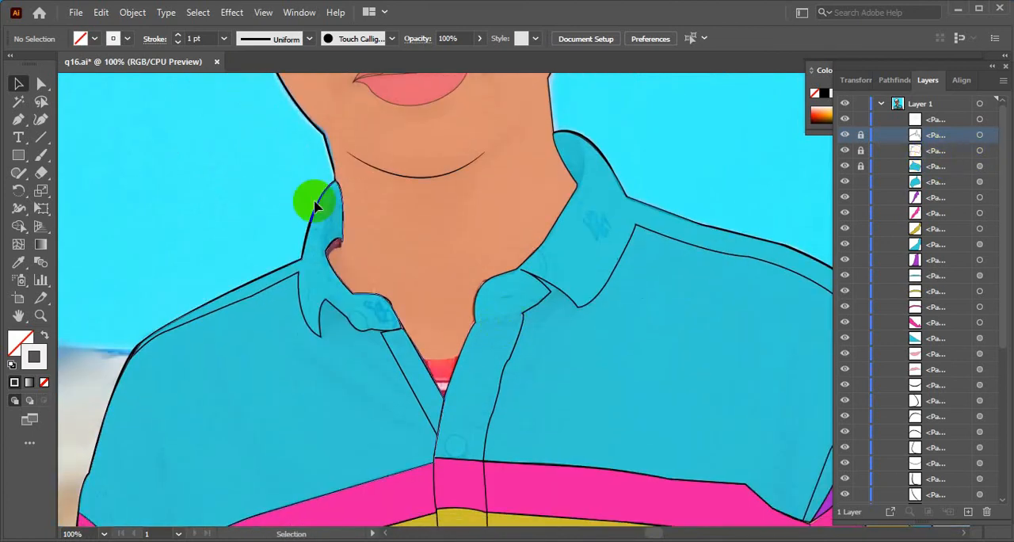
Lock the seven shirt paths directly below the already locked ones, from the unlocked blue shape through the path beneath the purple shape
{"action": "left_click", "coordinate": [18, 119]}
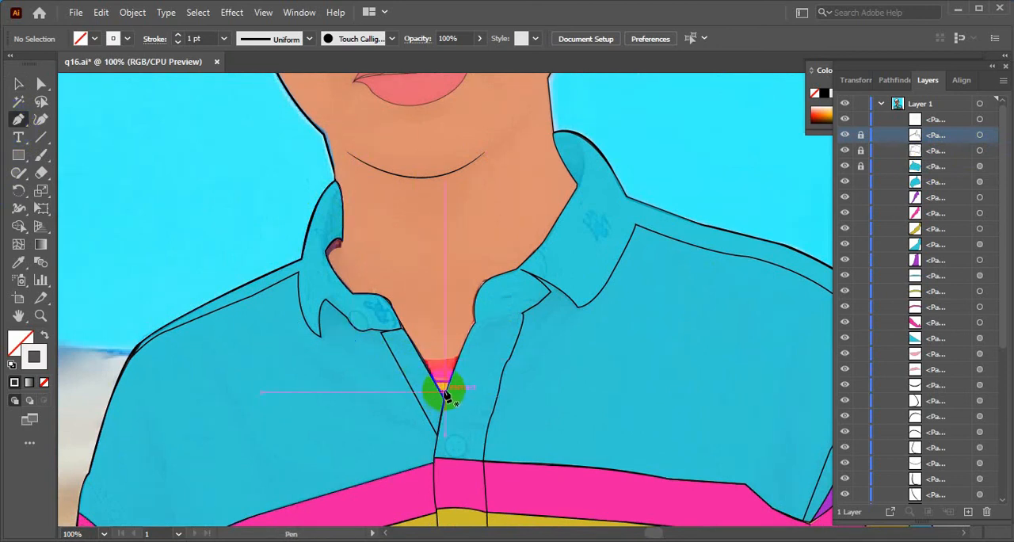
{"action": "left_click", "coordinate": [18, 83]}
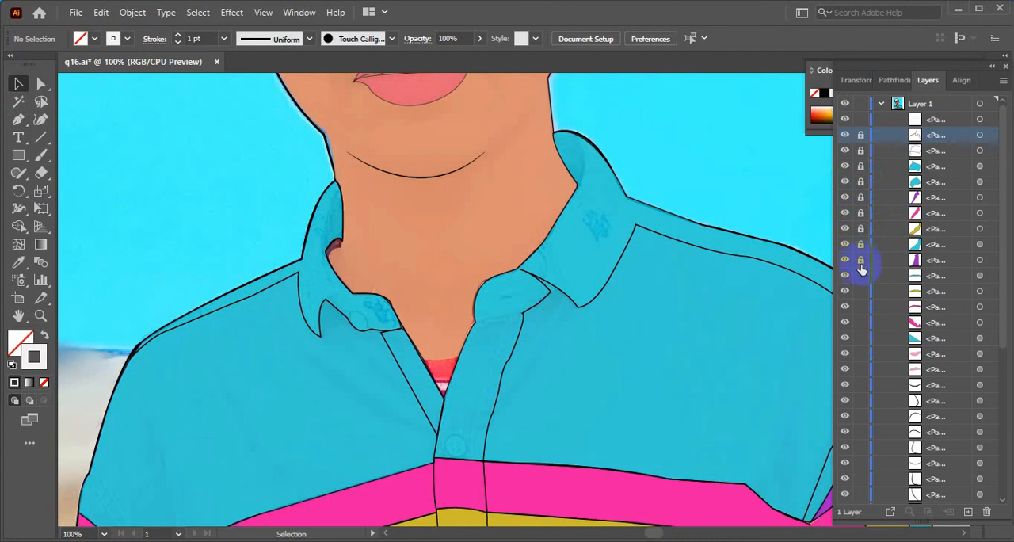
{"action": "left_click", "coordinate": [22, 193]}
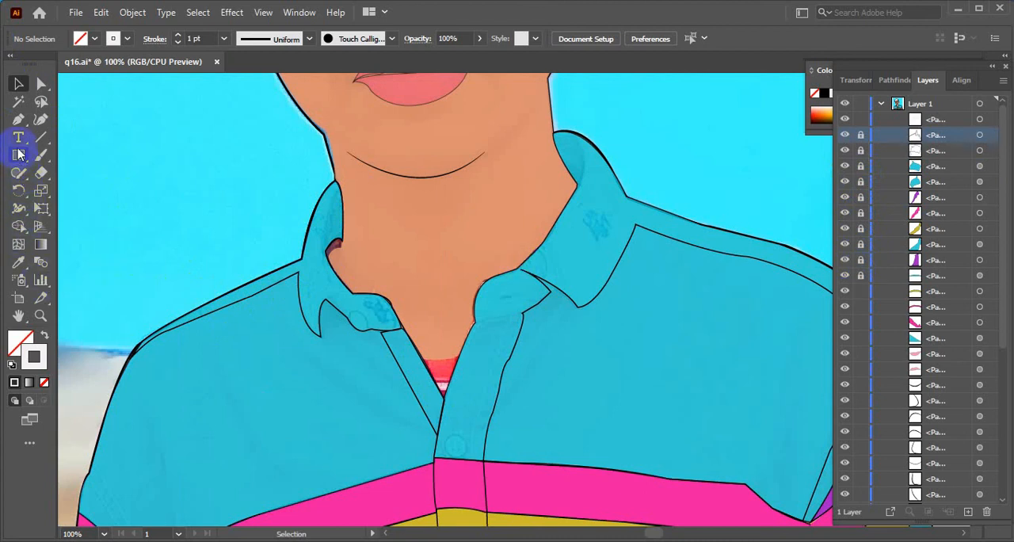
Start a new Pen path at the lowest point of the V-shaped neckline to outline the red undershirt area
{"action": "left_click", "coordinate": [18, 120]}
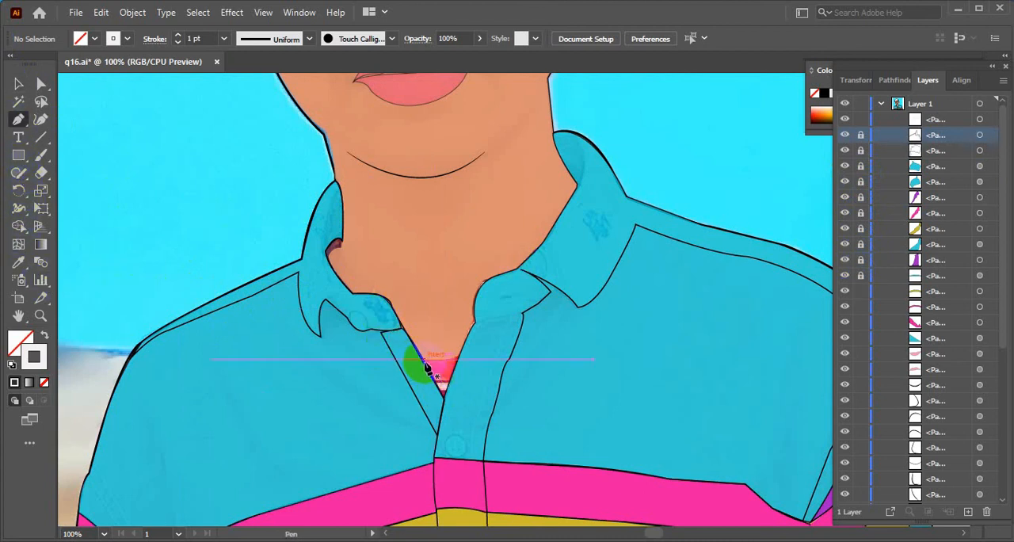
{"action": "left_click", "coordinate": [444, 396]}
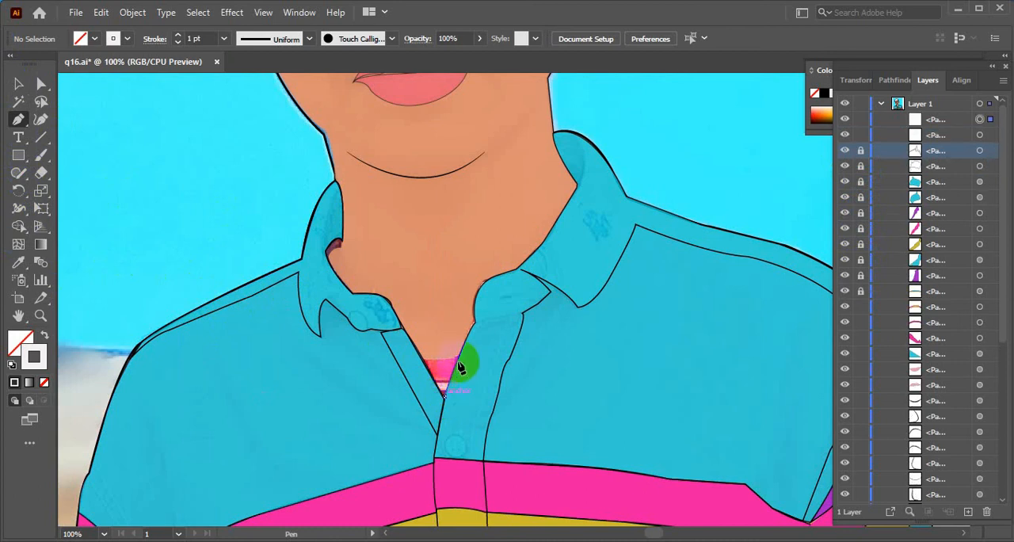